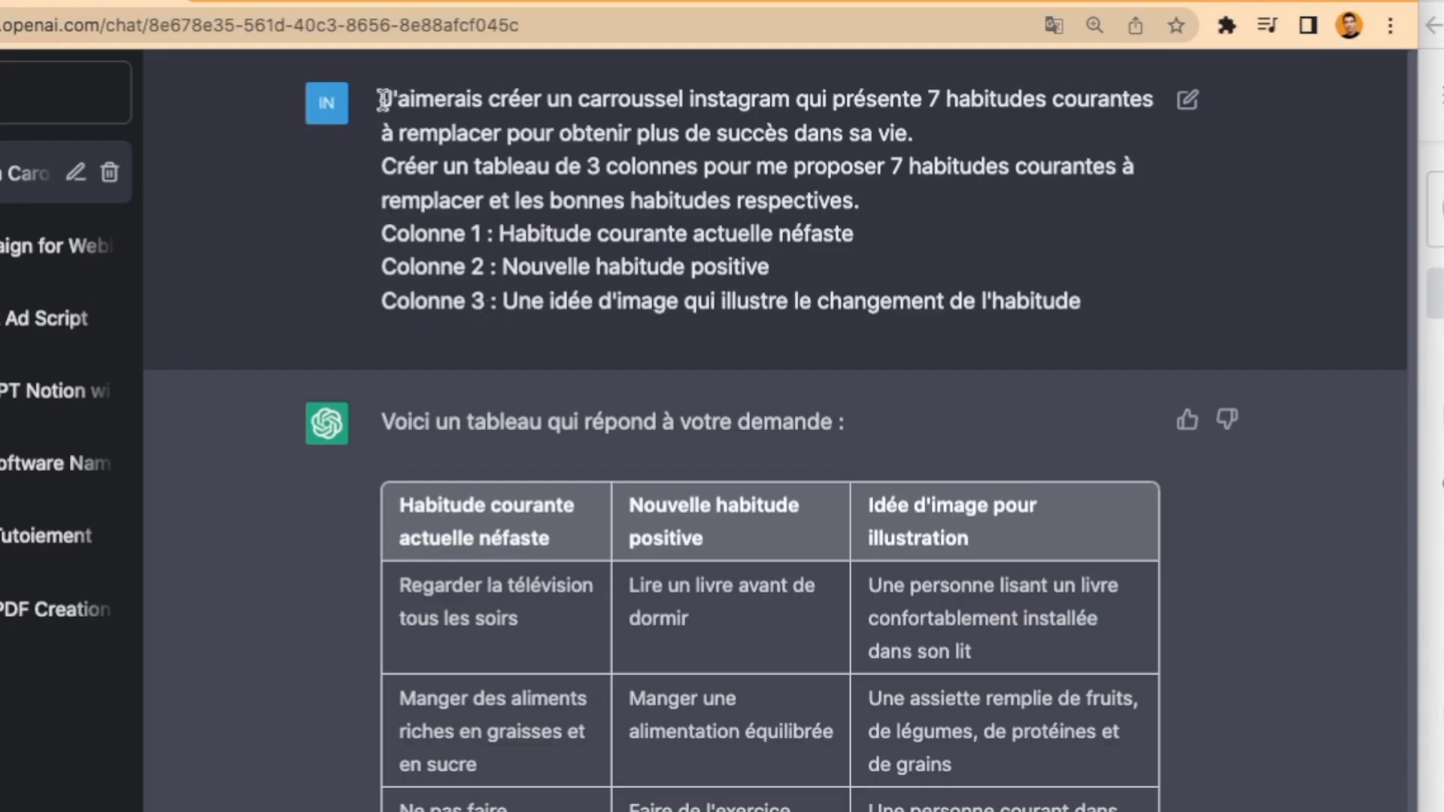
# Review the carousel prompt requesting a three-column table of 7 habits to replace, and the headings of the generated habits table.
pyautogui.moveTo(382, 98); pyautogui.dragTo(1155, 98)
pyautogui.click(351, 141)
pyautogui.moveTo(351, 142); pyautogui.dragTo(911, 135)
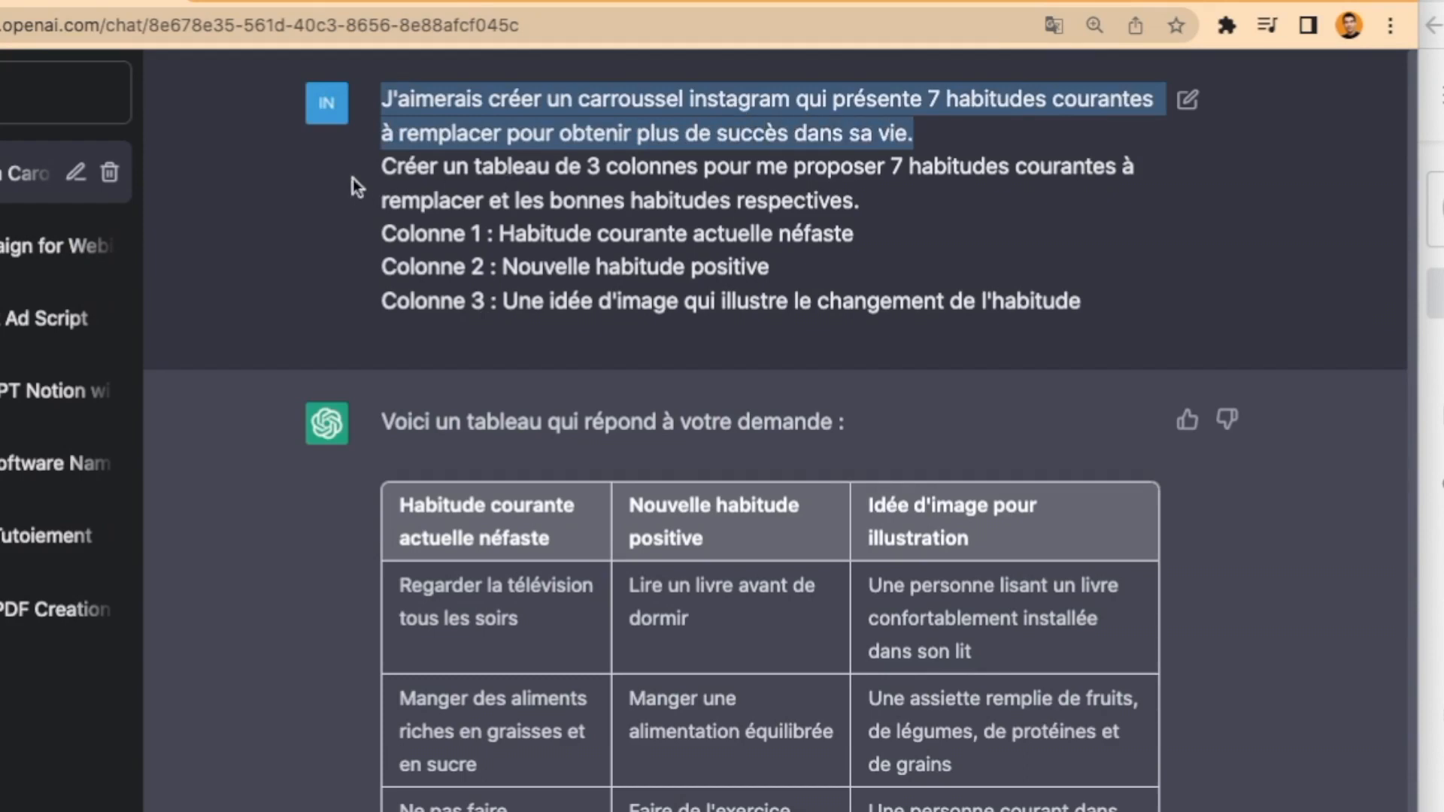
pyautogui.click(616, 161)
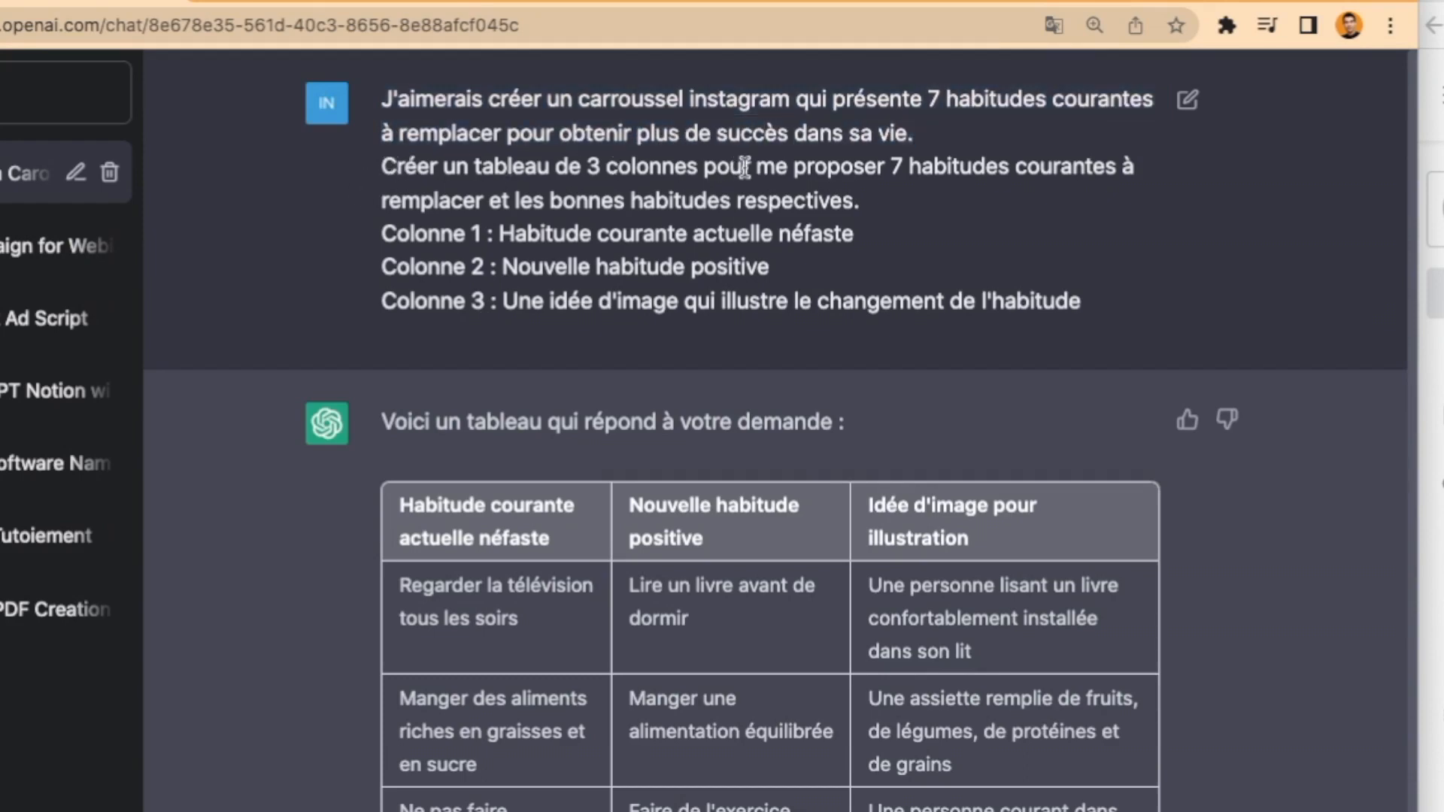
pyautogui.moveTo(922, 166); pyautogui.dragTo(869, 195)
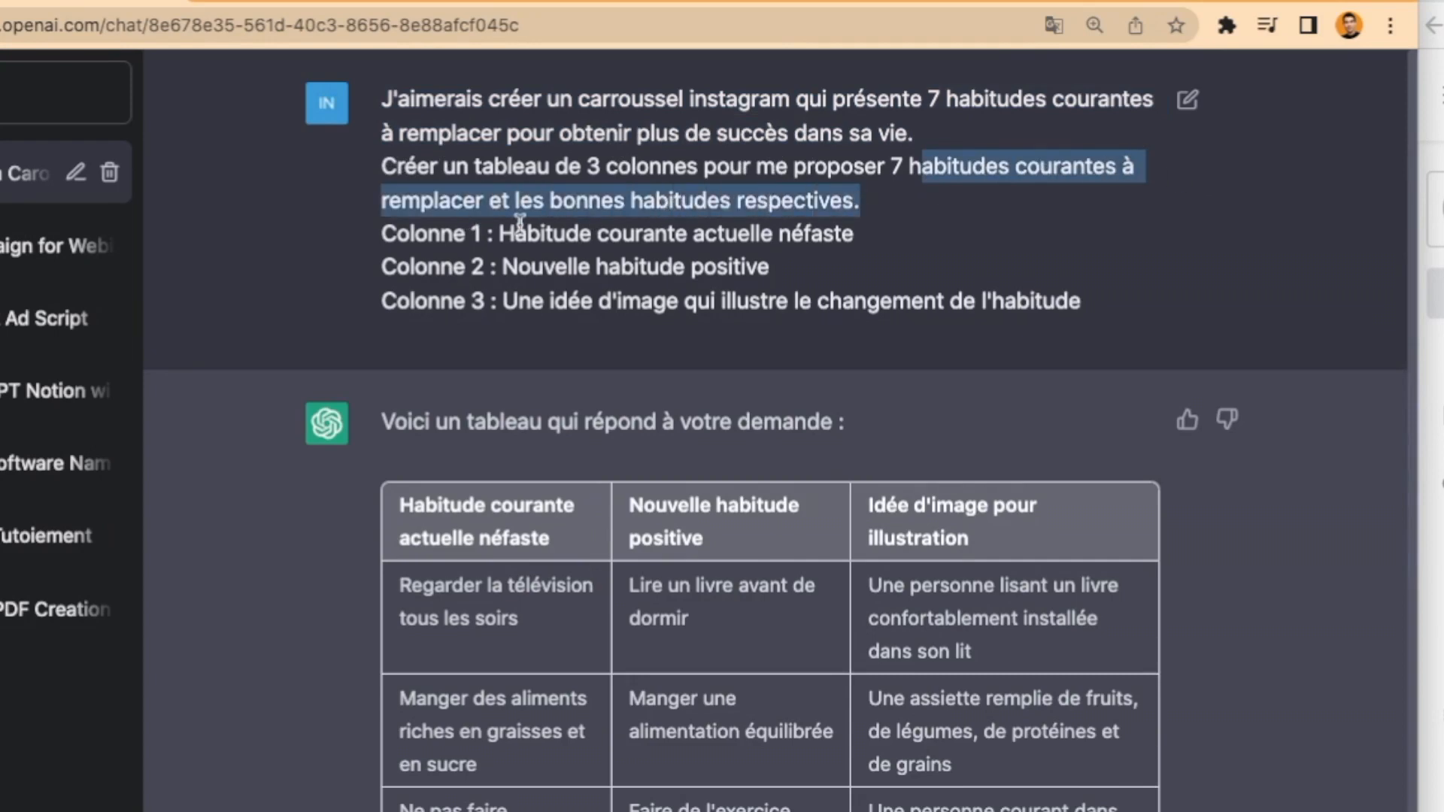
pyautogui.click(406, 229)
pyautogui.moveTo(495, 233); pyautogui.dragTo(882, 222)
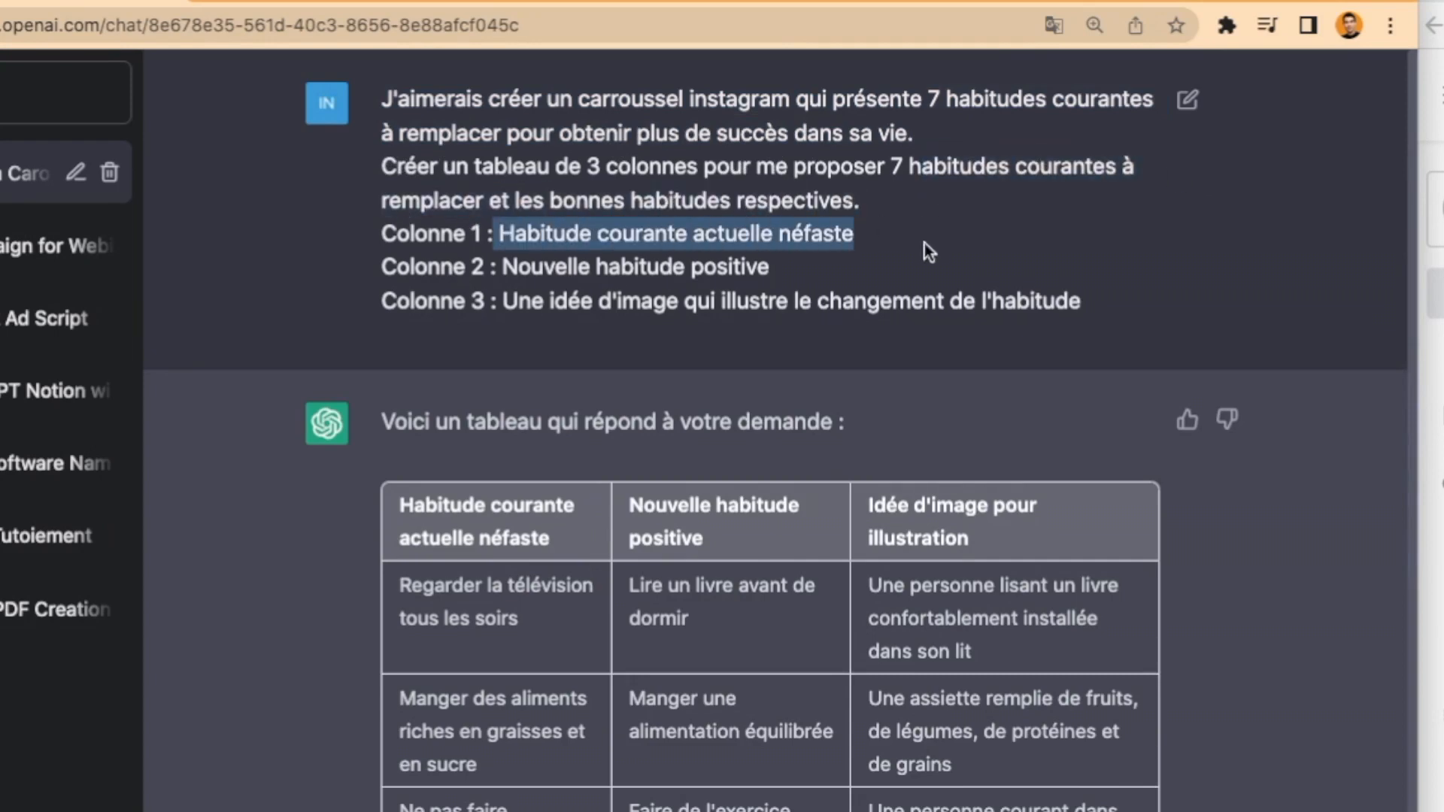
pyautogui.click(425, 269)
pyautogui.moveTo(519, 267); pyautogui.dragTo(809, 273)
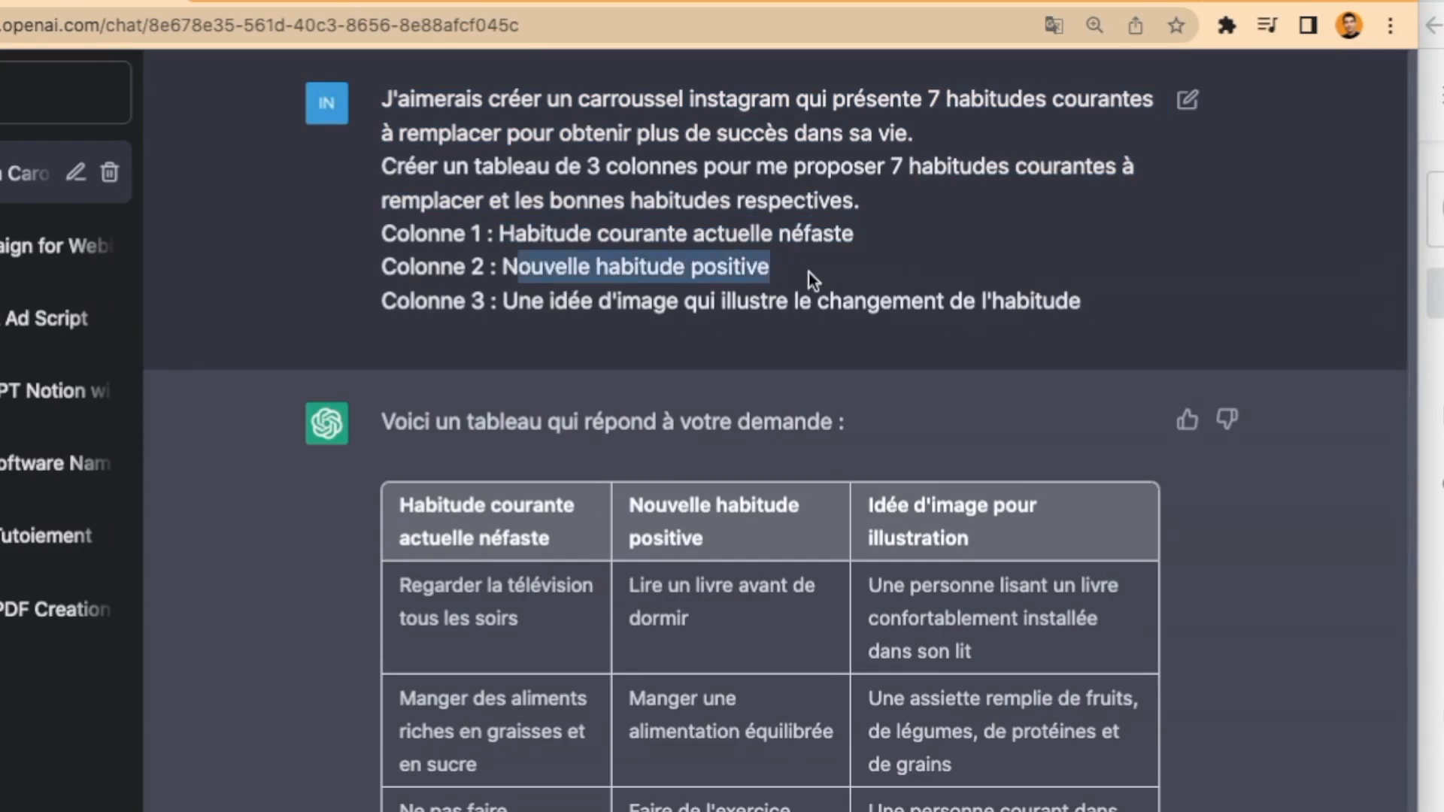
pyautogui.click(423, 298)
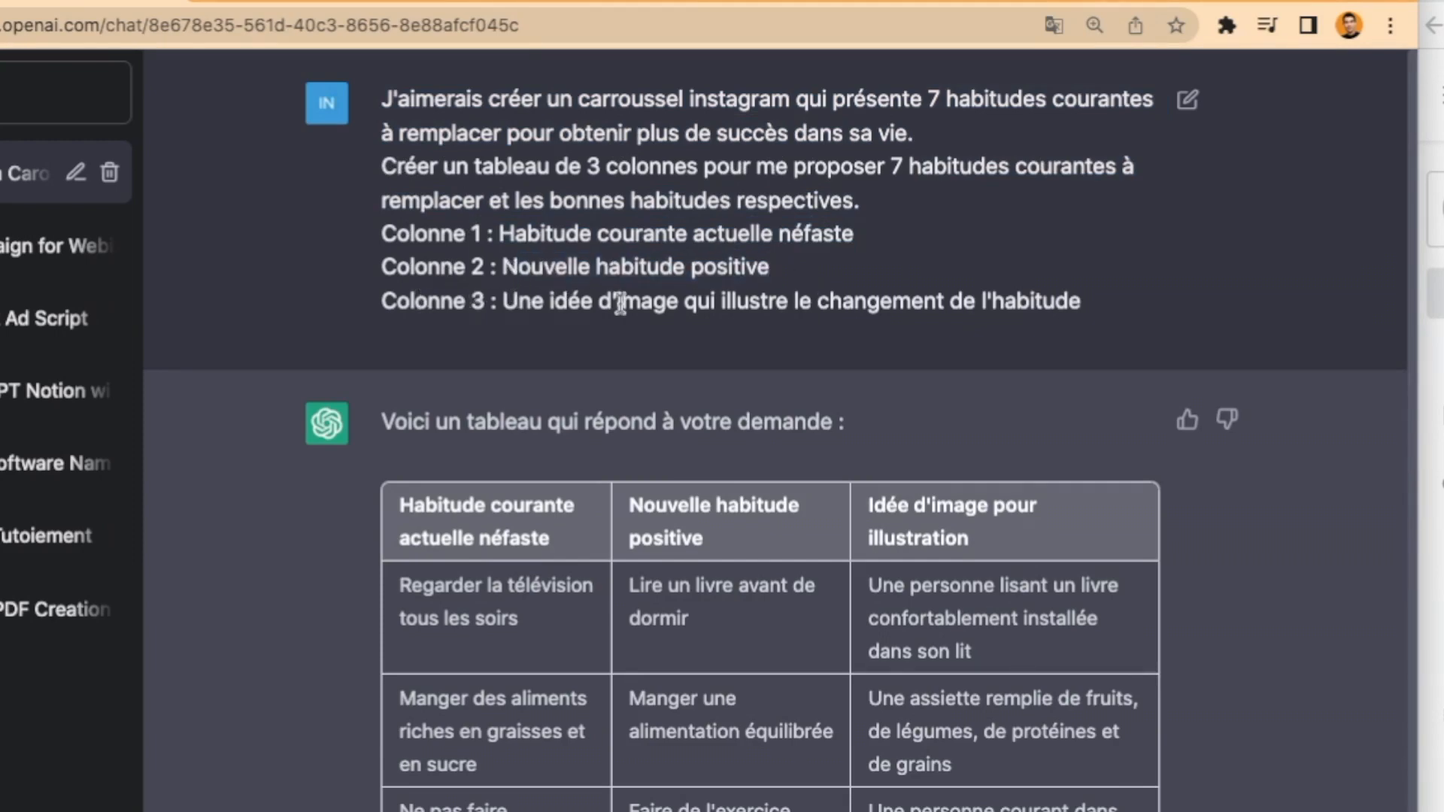
pyautogui.moveTo(1050, 301); pyautogui.dragTo(912, 295)
pyautogui.click(912, 294)
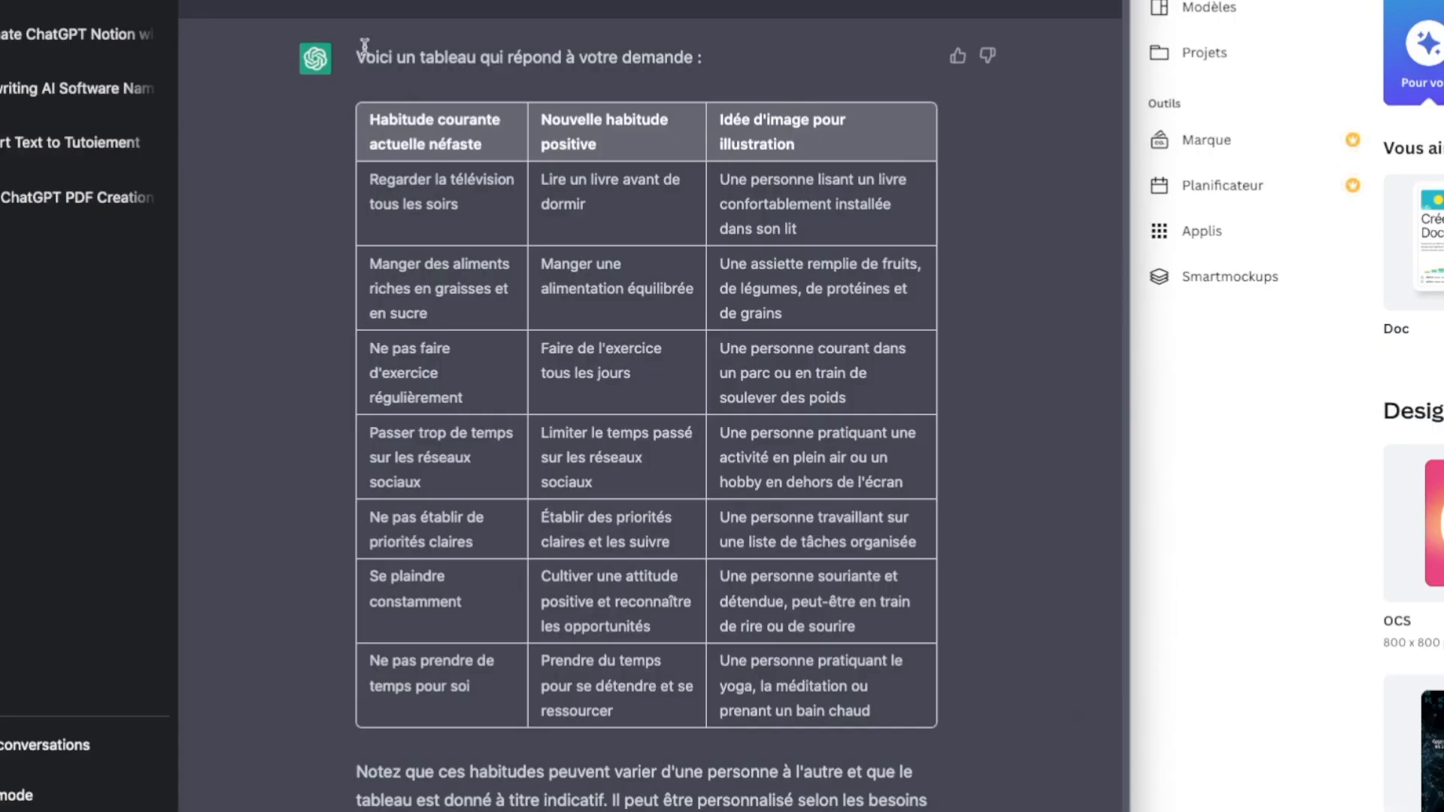
pyautogui.moveTo(365, 45); pyautogui.dragTo(635, 67)
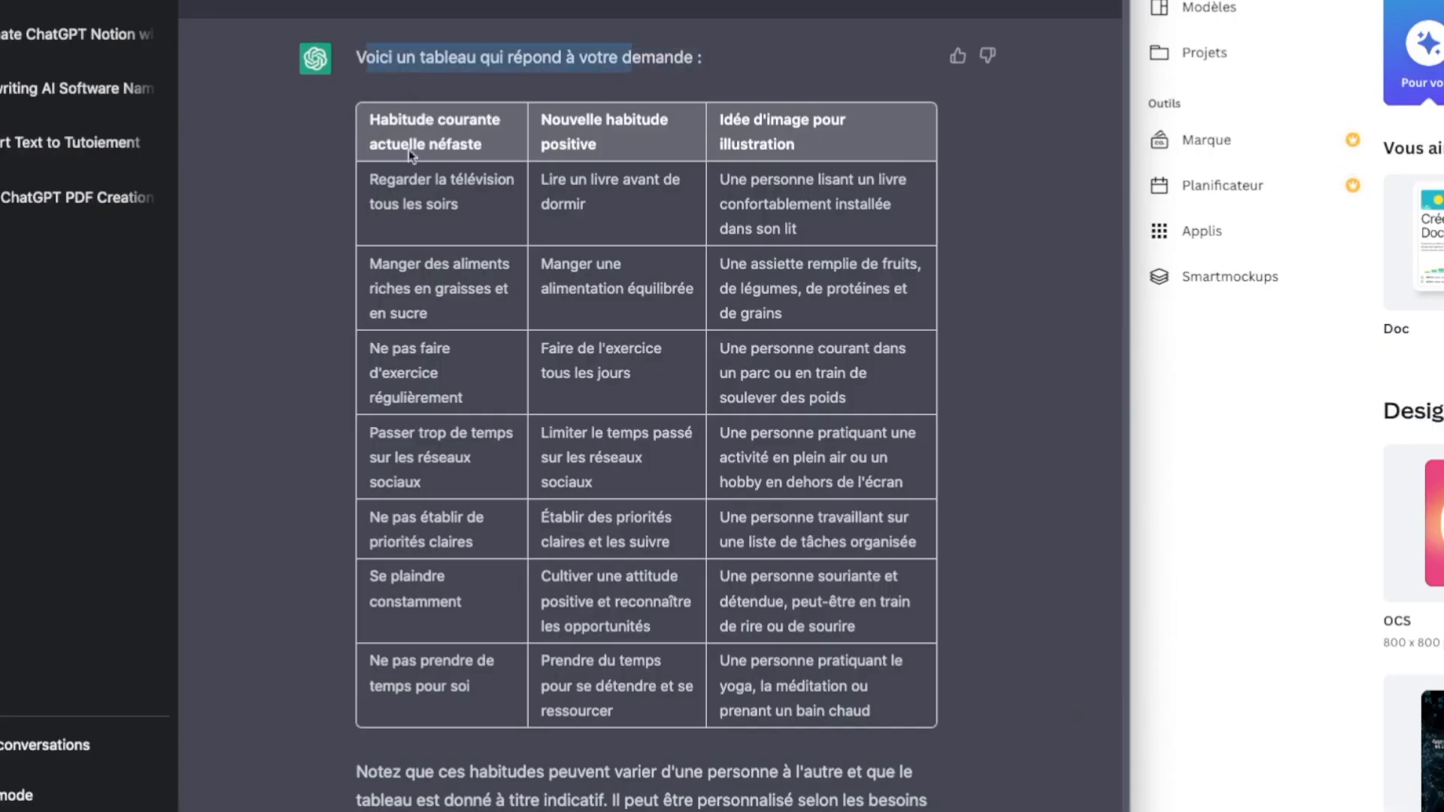
pyautogui.click(424, 118)
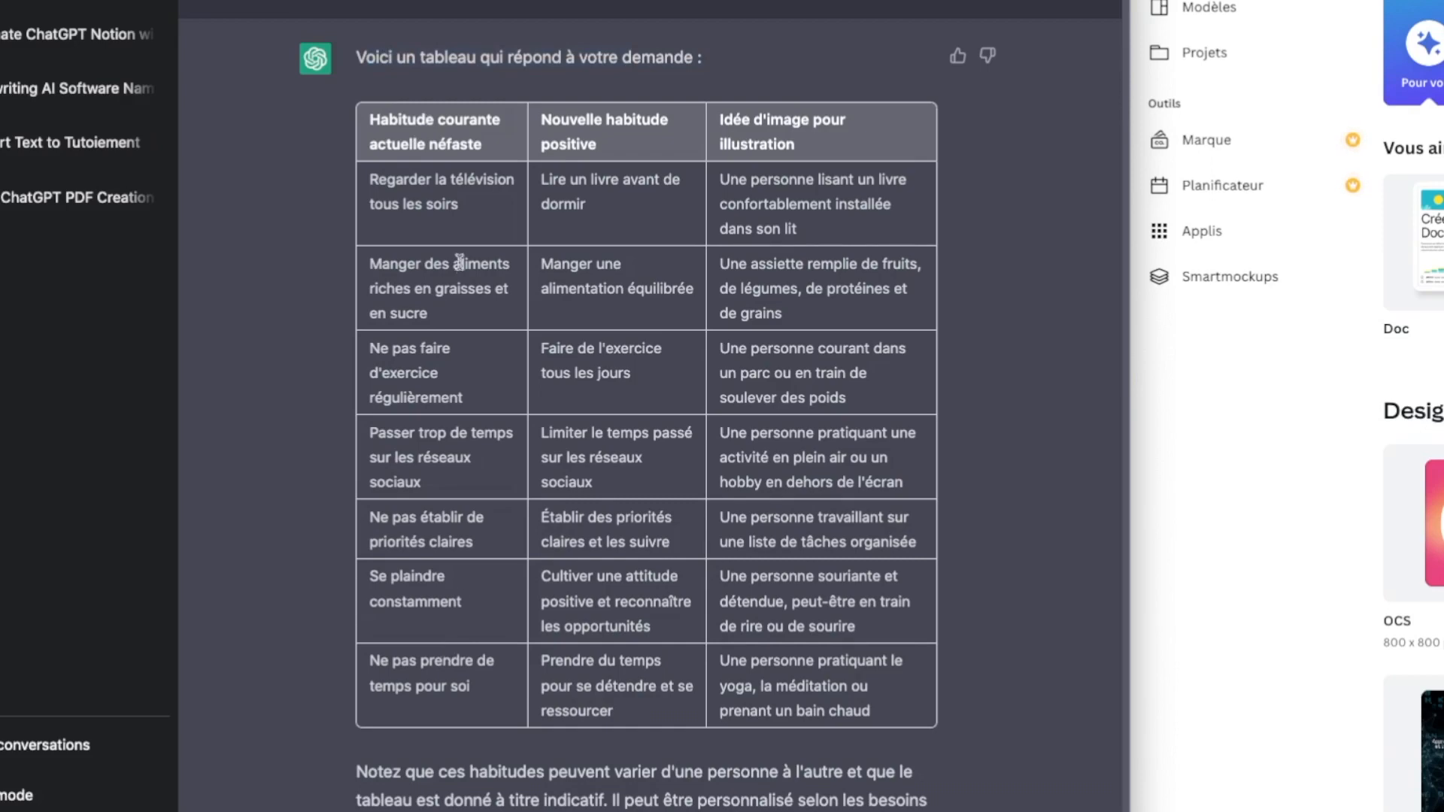
pyautogui.moveTo(578, 119); pyautogui.dragTo(631, 152)
pyautogui.click(572, 158)
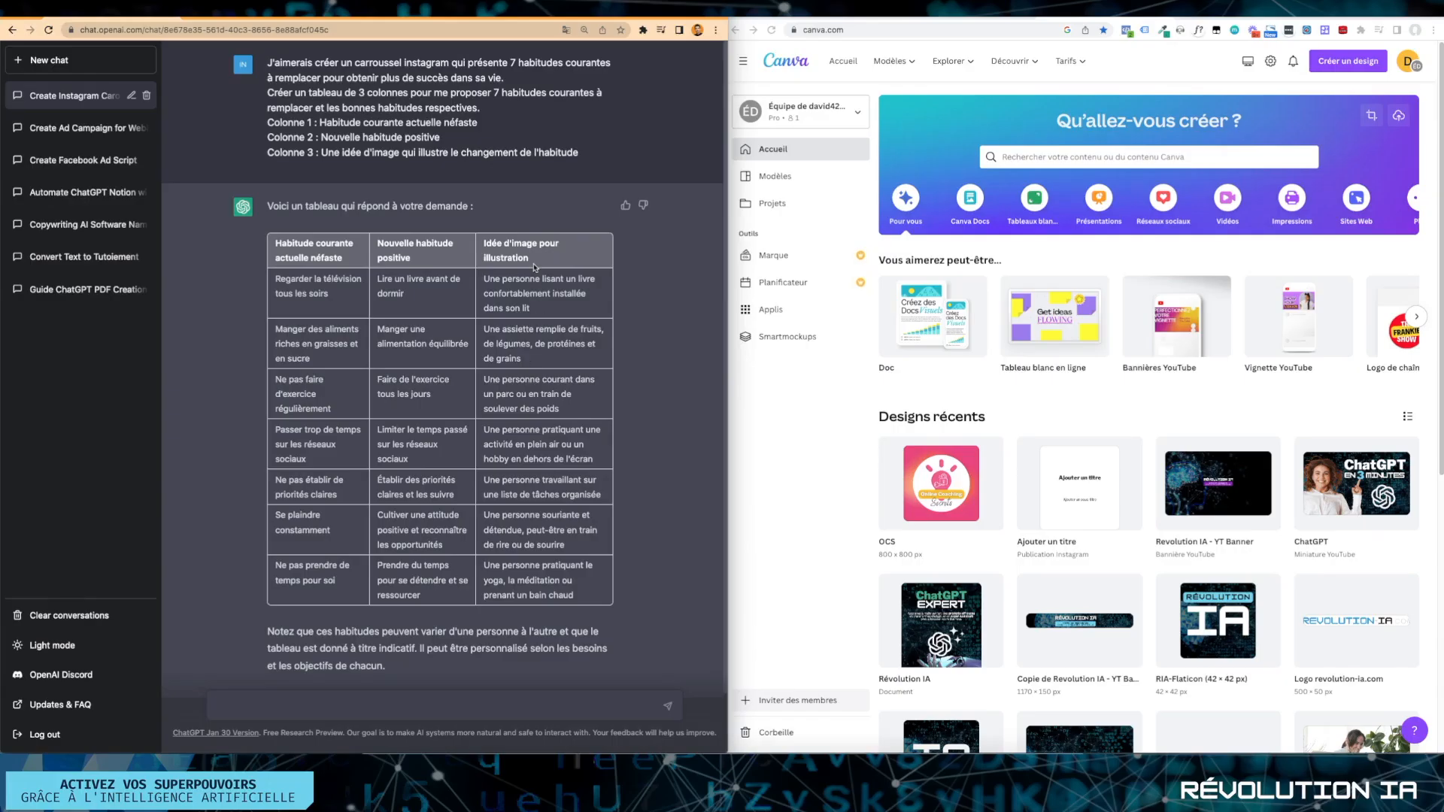
# Switch to Canva and create a new design of the type Carrousel Instagram (Portrait), searching for "carouse".
pyautogui.click(777, 426)
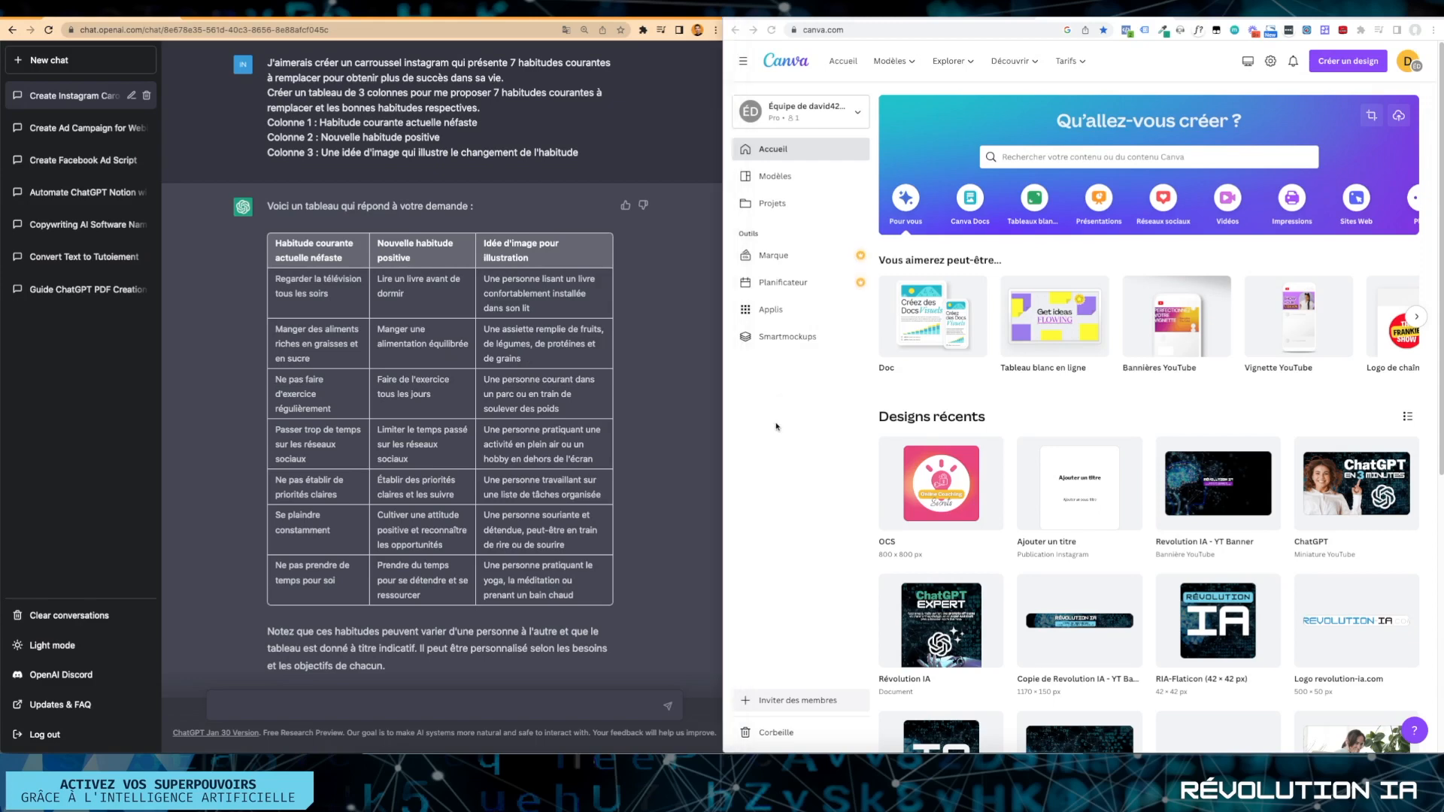
pyautogui.click(1340, 64)
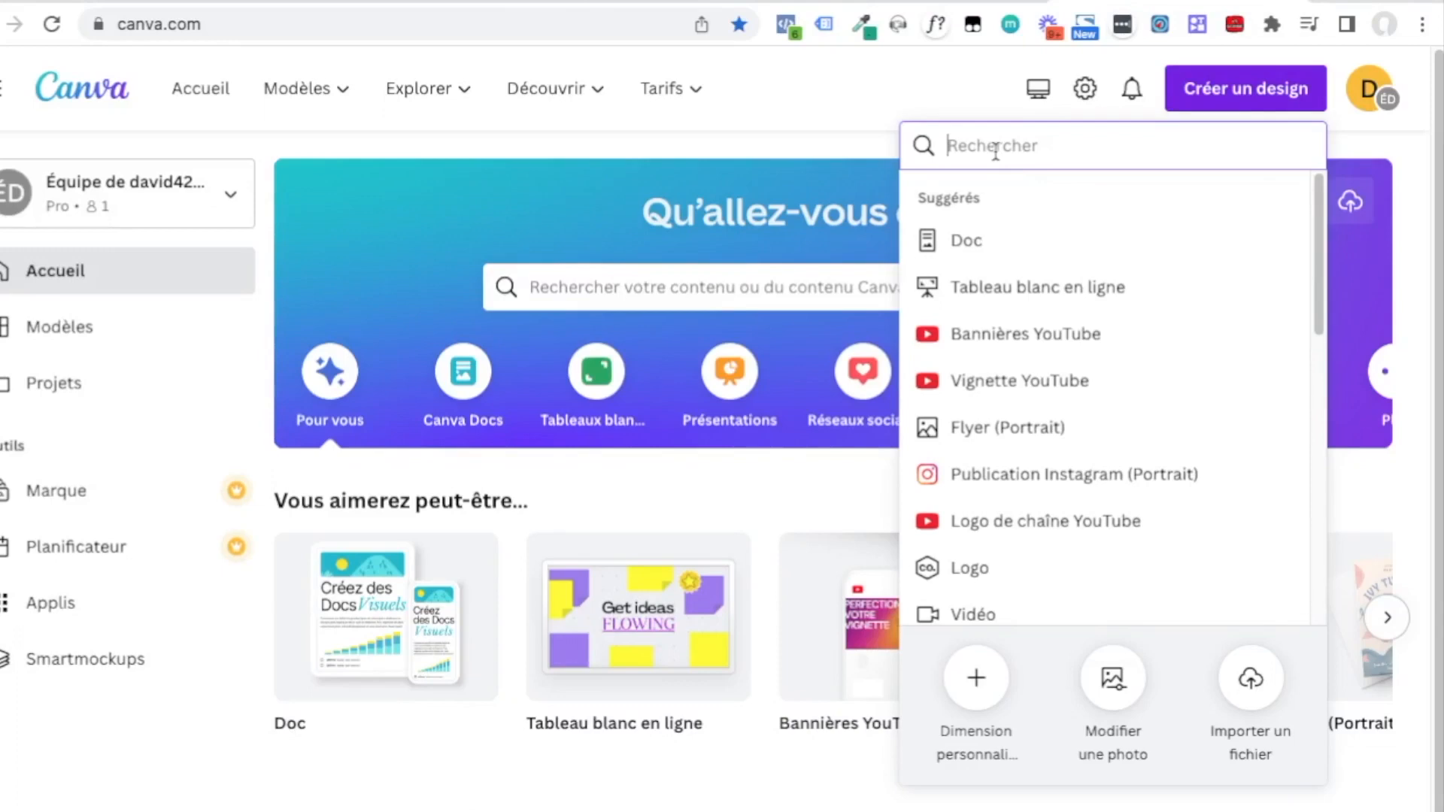
pyautogui.write('carouse')
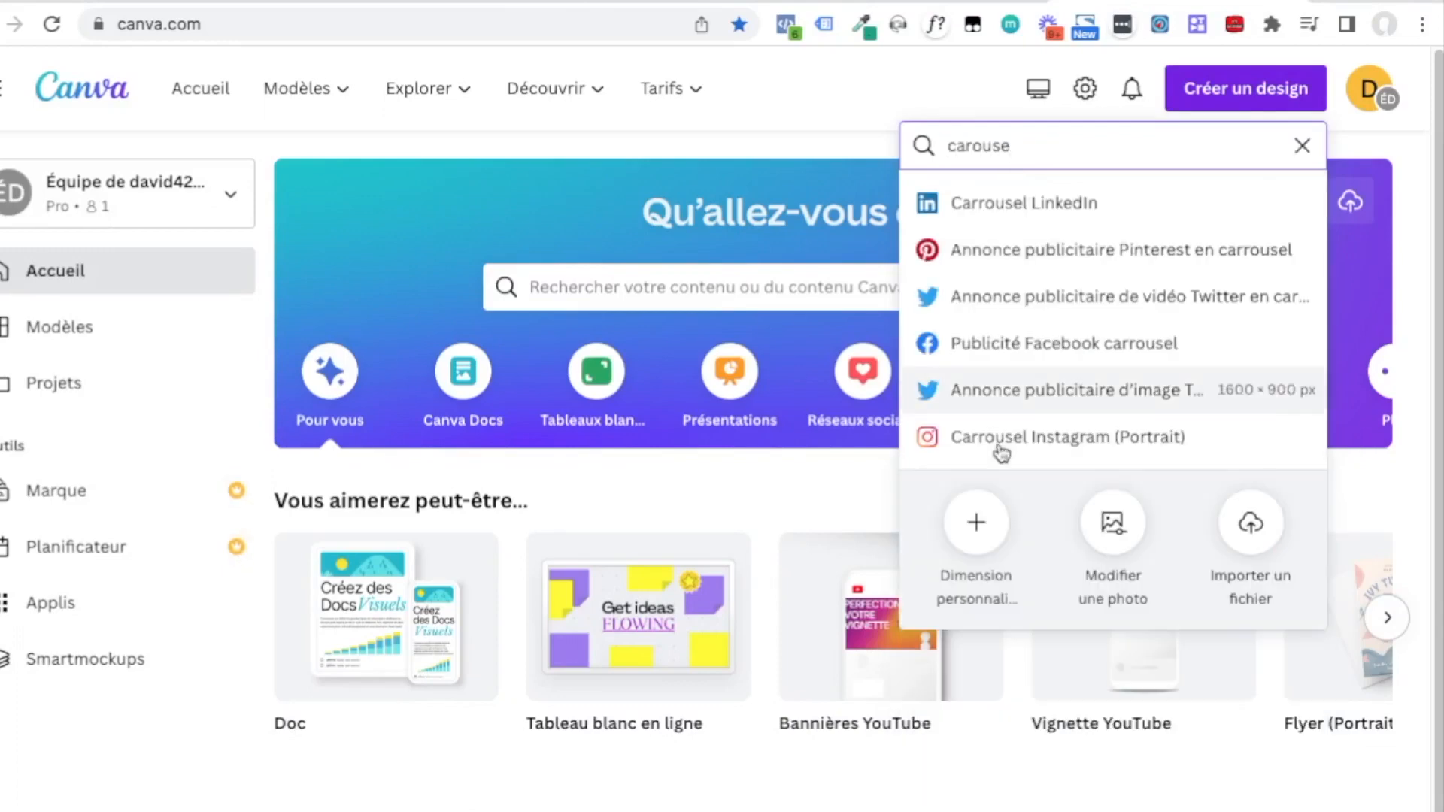
pyautogui.click(1072, 440)
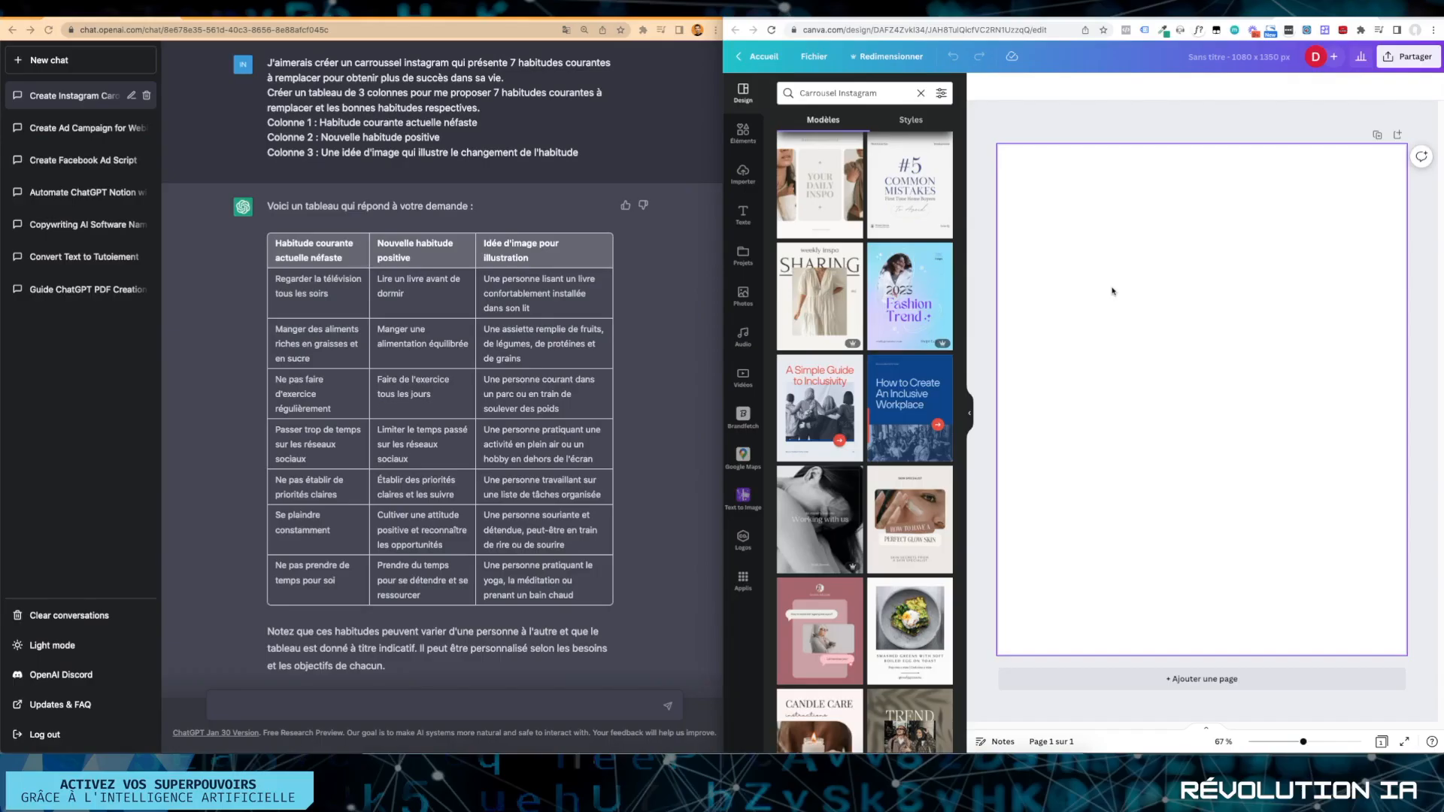
# Add an "Ajouter un titre" heading to the blank page and place a duplicate of it below.
pyautogui.click(744, 217)
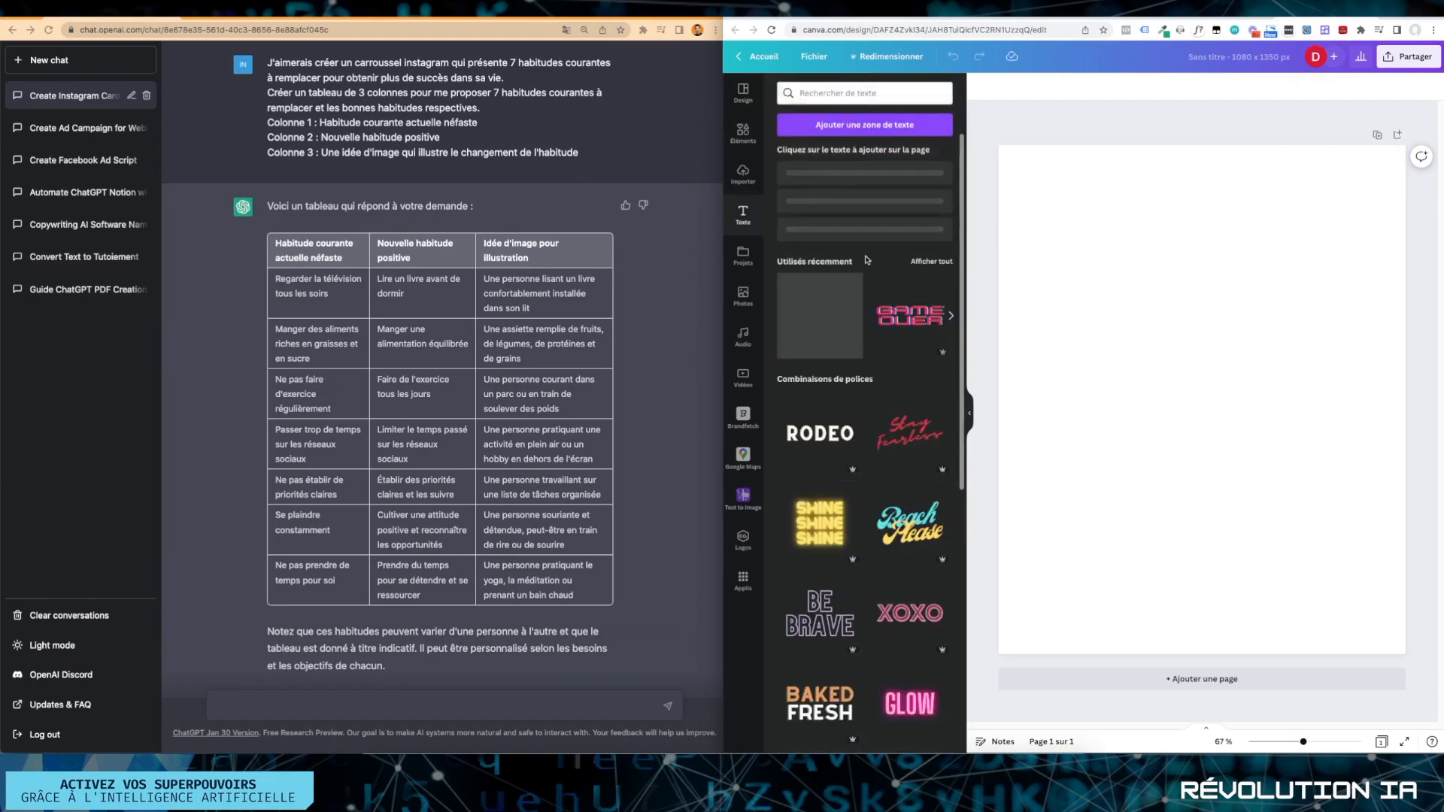
pyautogui.click(846, 181)
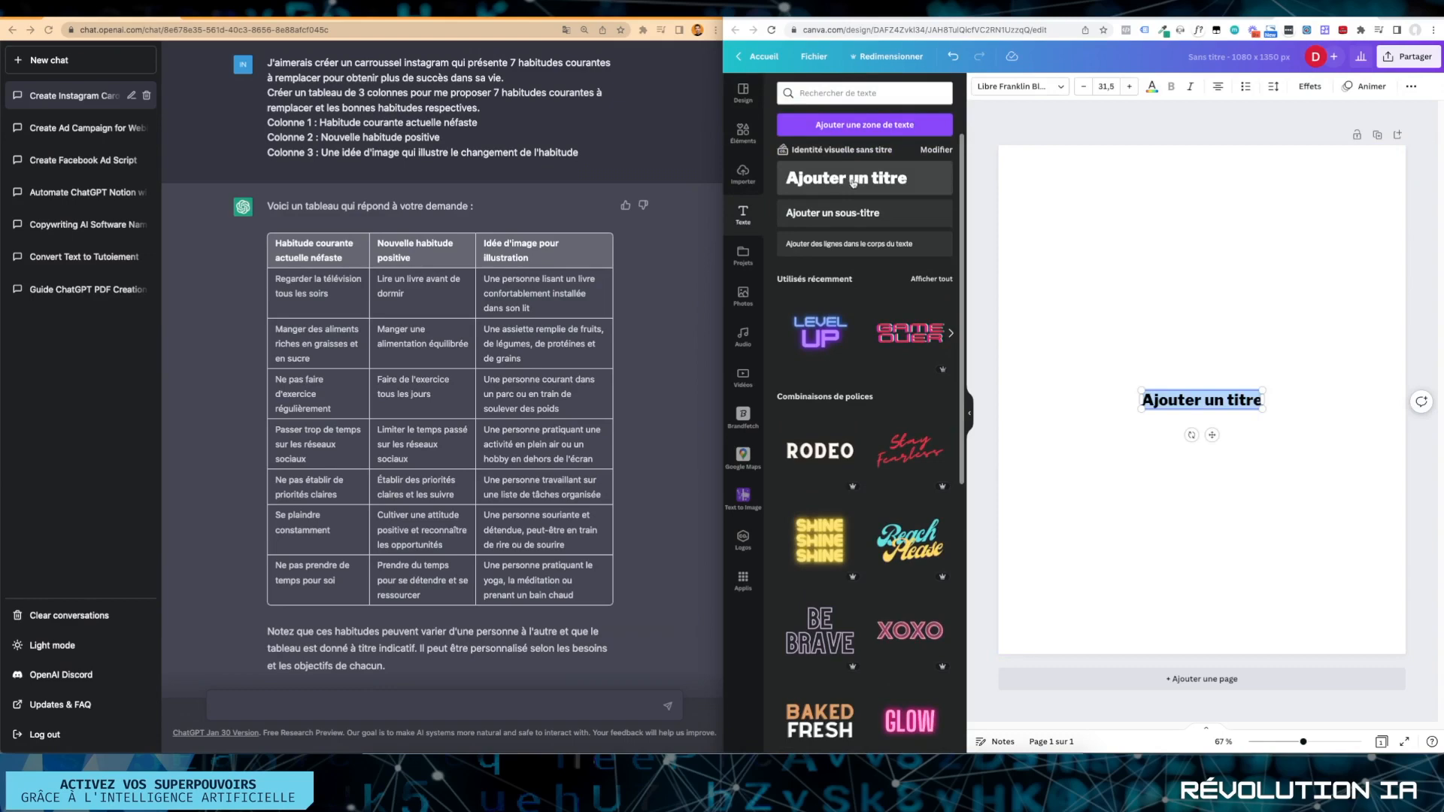
pyautogui.click(1240, 338)
pyautogui.moveTo(1204, 420); pyautogui.dragTo(1215, 495)
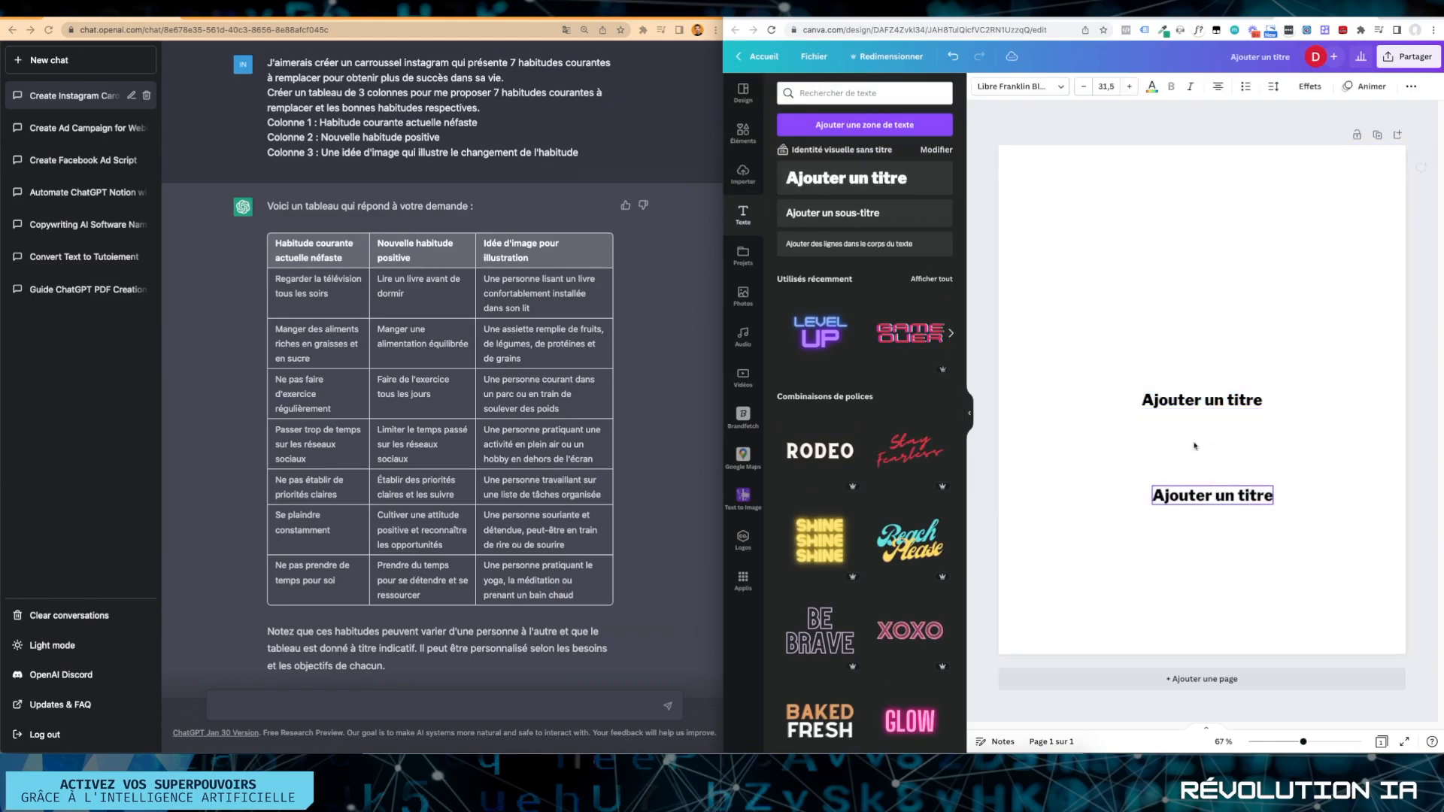
# Spread the two headings apart vertically, align them on the page centre, and enlarge both together to font size 44.7.
pyautogui.moveTo(1192, 404); pyautogui.dragTo(1192, 321)
pyautogui.moveTo(1229, 497); pyautogui.dragTo(1218, 485)
pyautogui.keyDown('shift'); pyautogui.click(1251, 313); pyautogui.keyUp('shift')
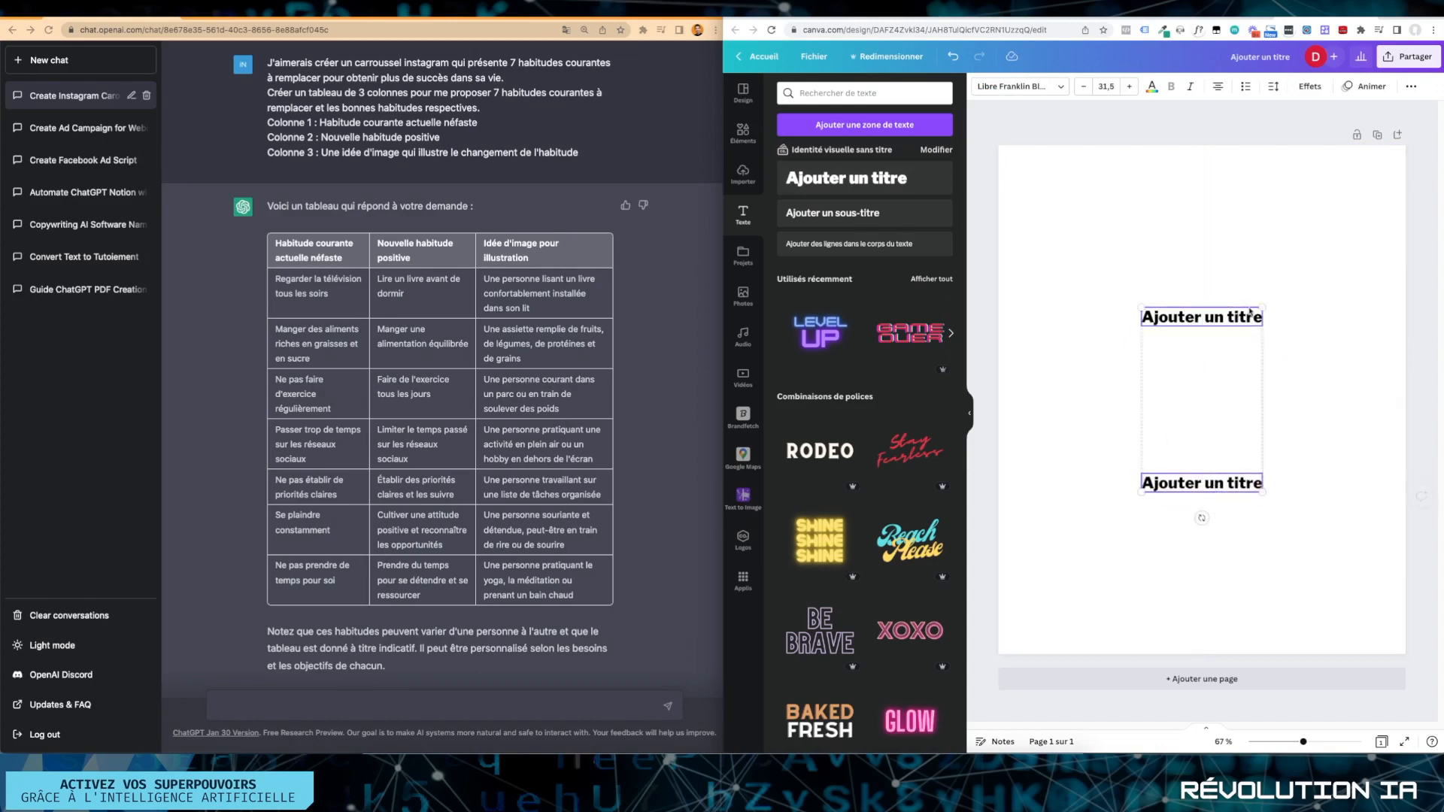
pyautogui.moveTo(1263, 308); pyautogui.dragTo(1305, 286)
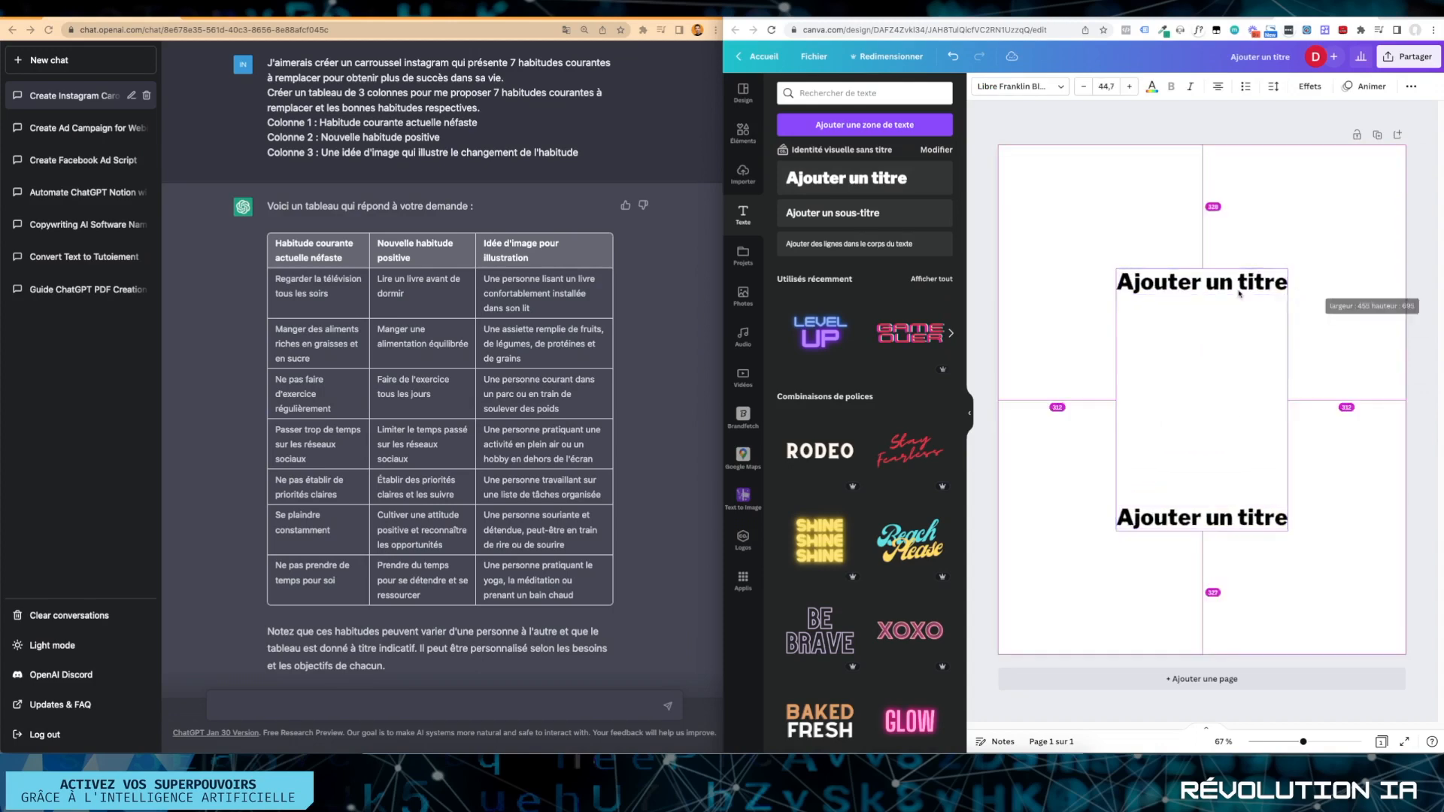
pyautogui.click(1173, 235)
# Search the elements for "flèche" and insert a thick hand-drawn arrow graphic between the two headings.
pyautogui.click(744, 133)
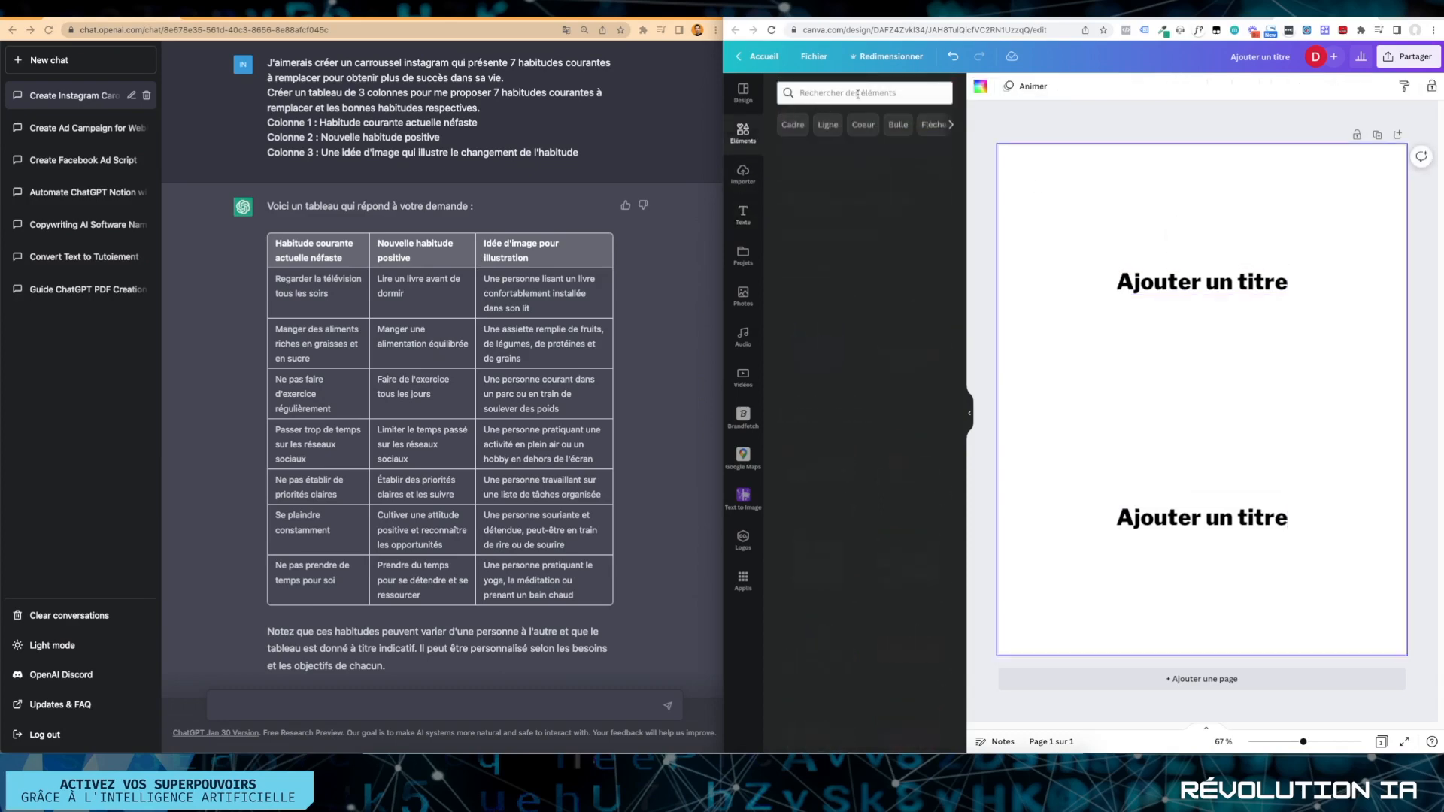
pyautogui.click(859, 94)
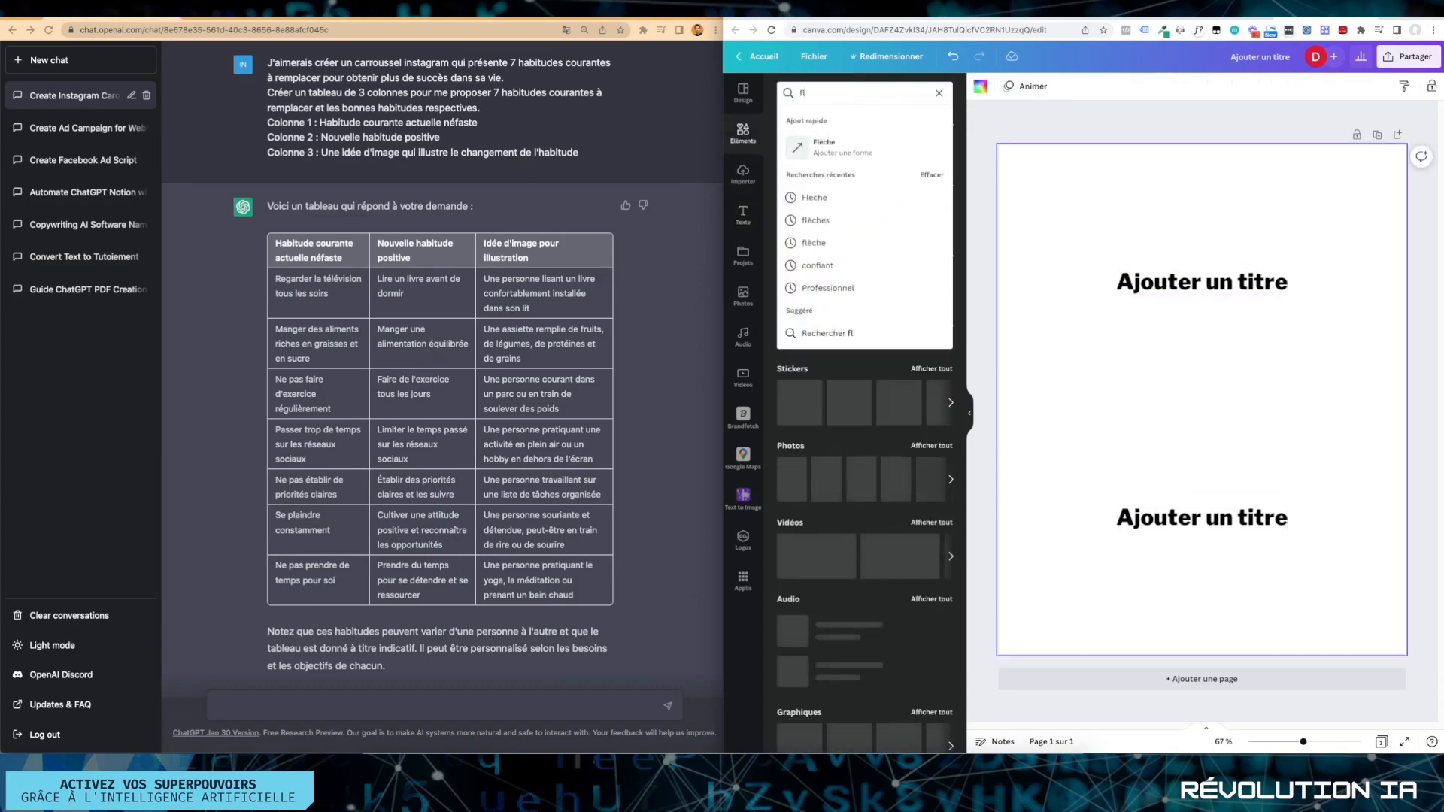
pyautogui.write('flèches')
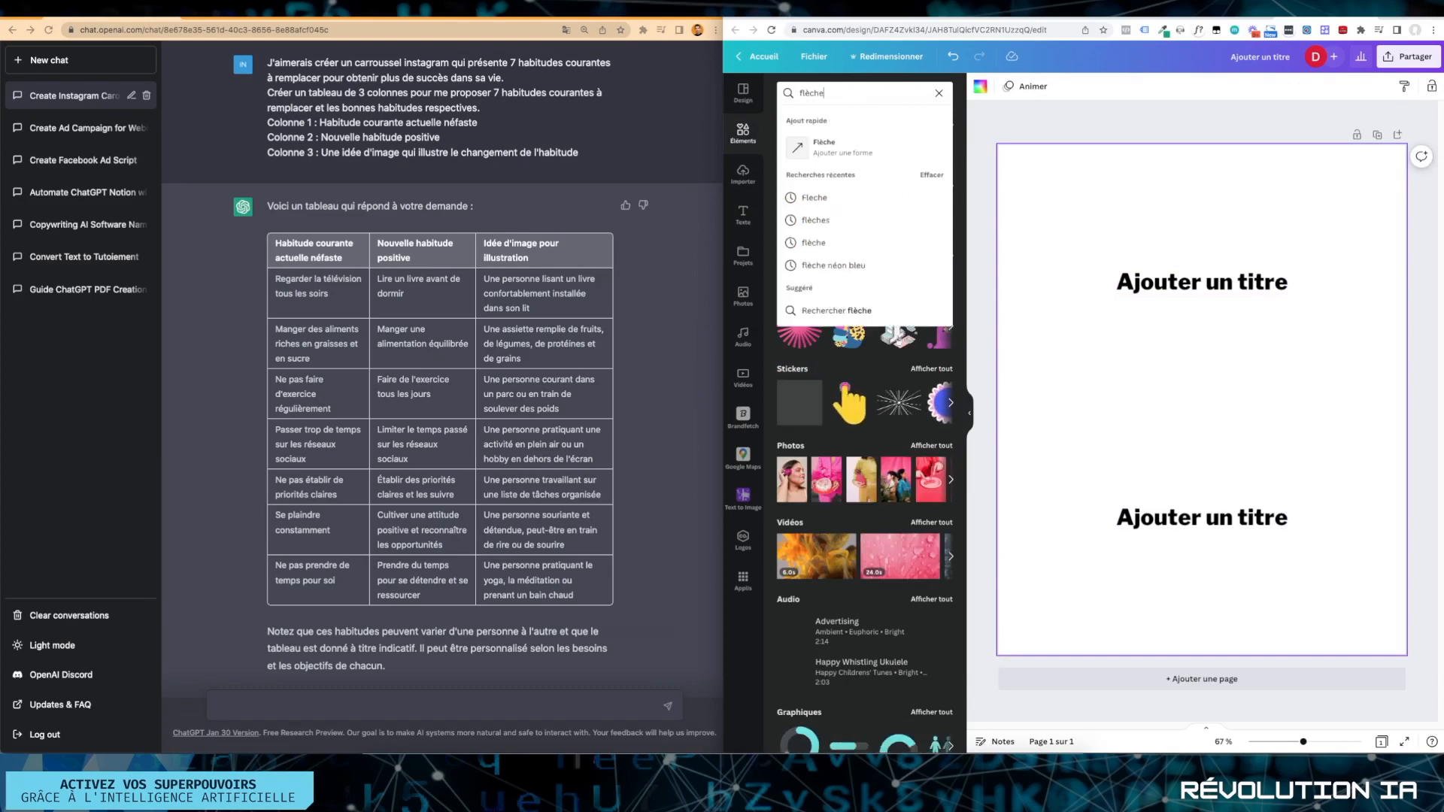
pyautogui.click(817, 143)
pyautogui.click(912, 331)
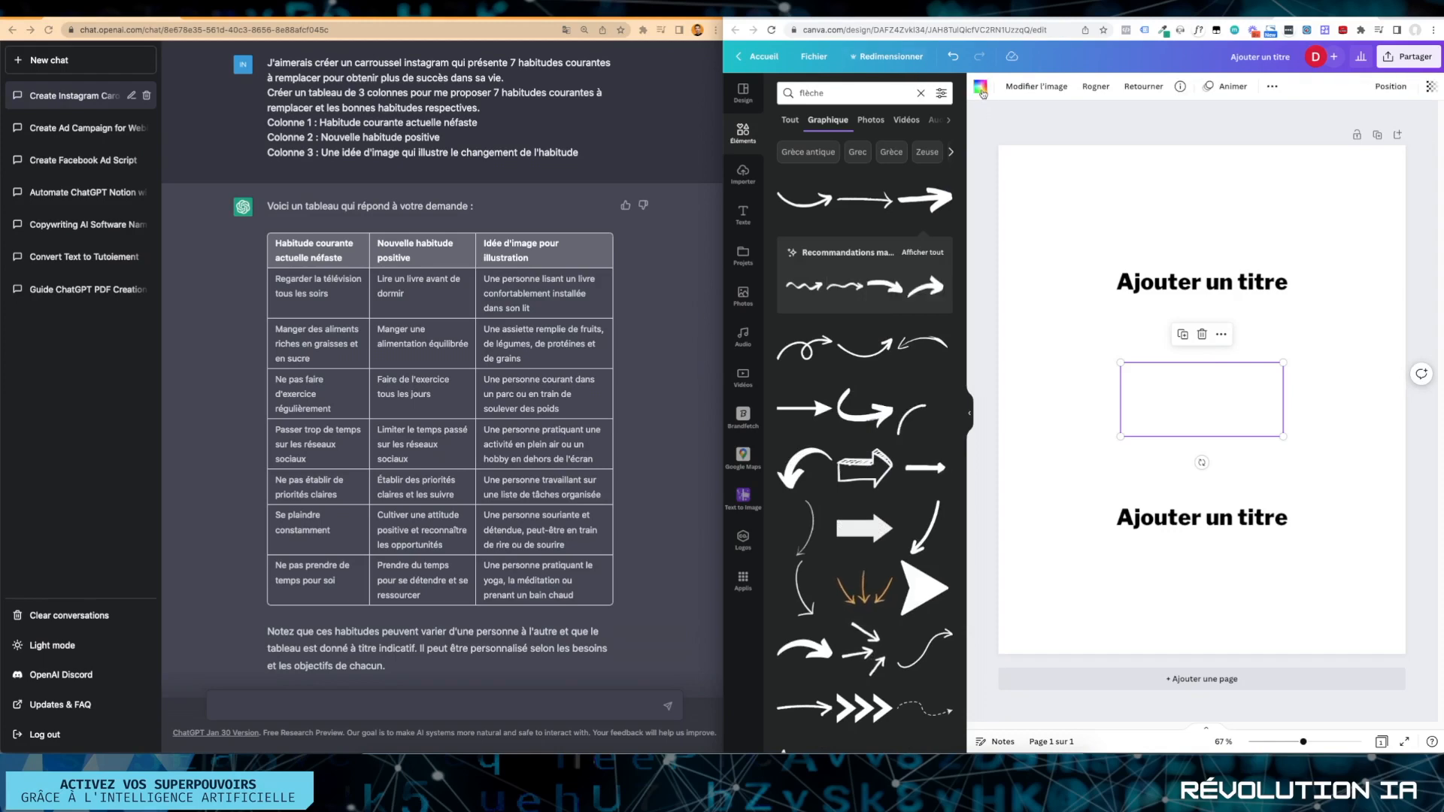
# Recolour the arrow with the blue from the brand palette and rotate it to point down at the lower heading.
pyautogui.click(981, 85)
pyautogui.click(850, 231)
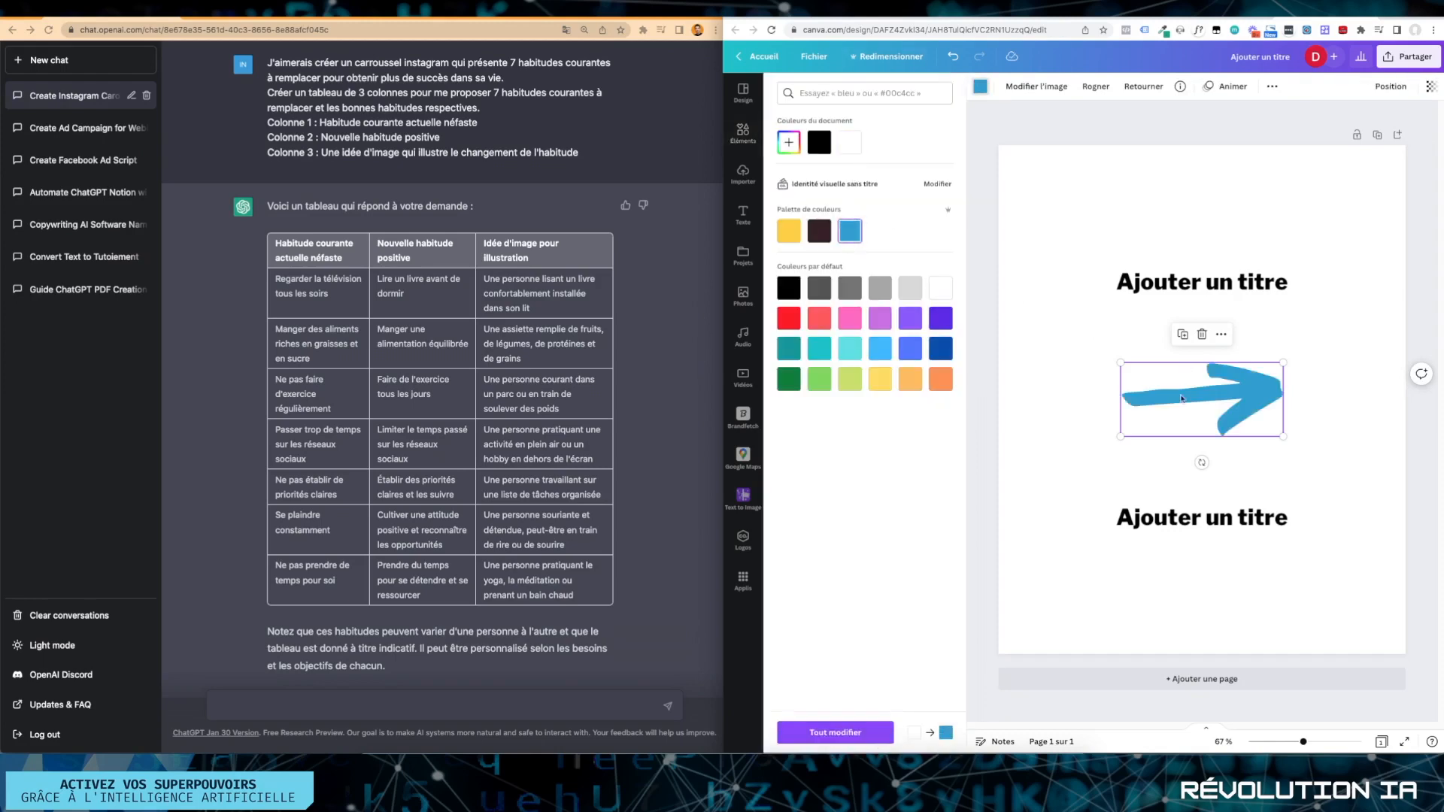
pyautogui.moveTo(1202, 462); pyautogui.dragTo(1051, 400)
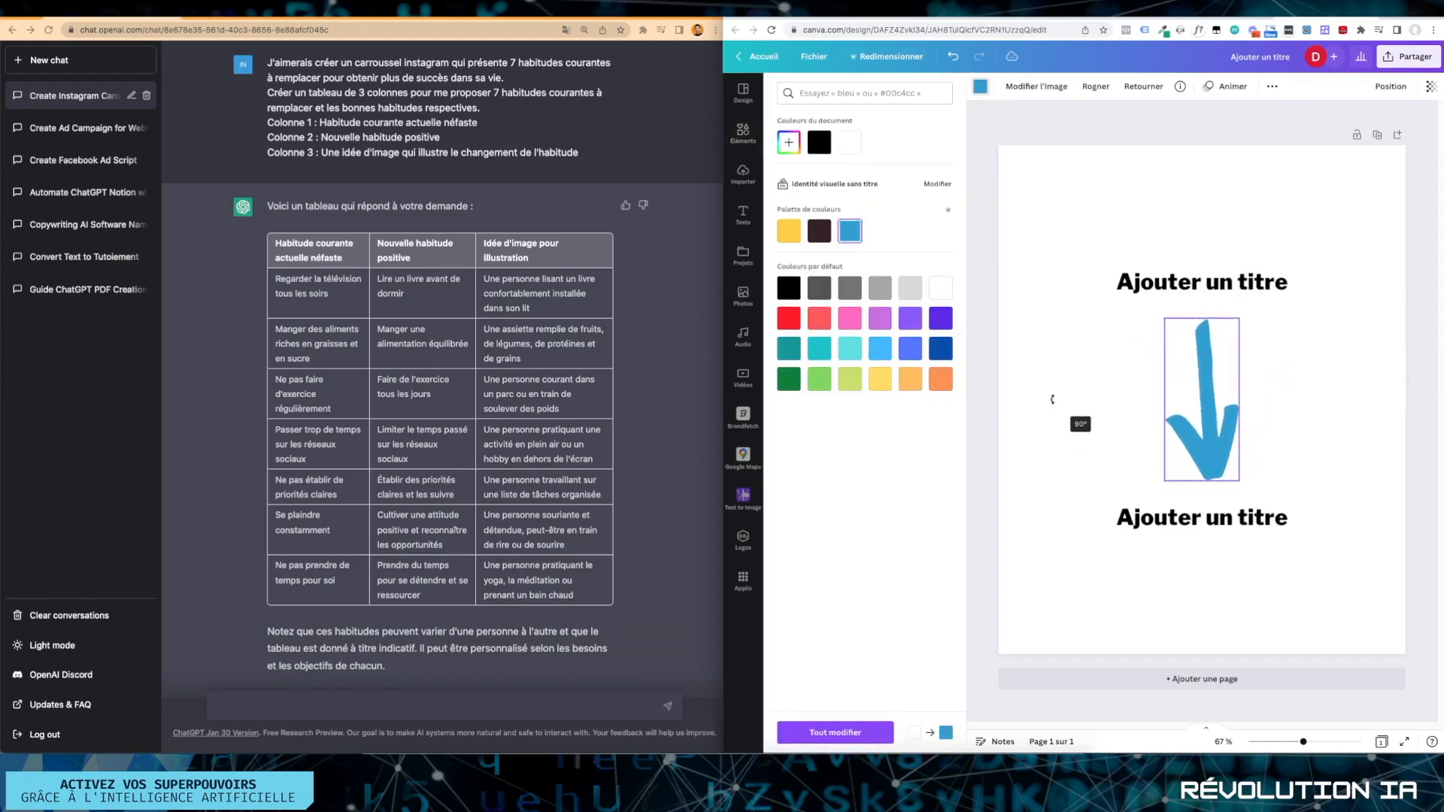
pyautogui.click(1094, 242)
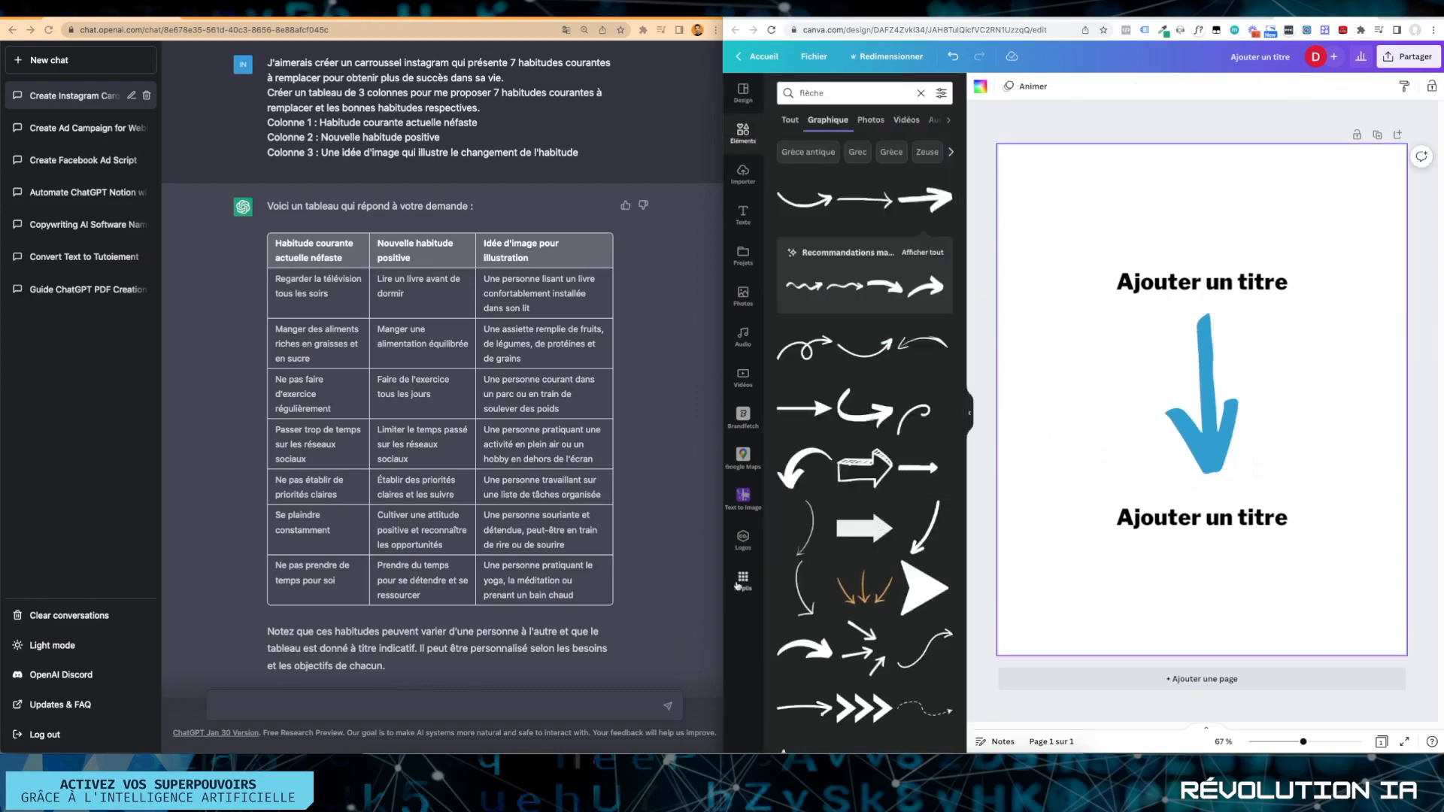
# Open the bulk-creation app (Créer en bloc) and choose to enter the data manually.
pyautogui.click(740, 583)
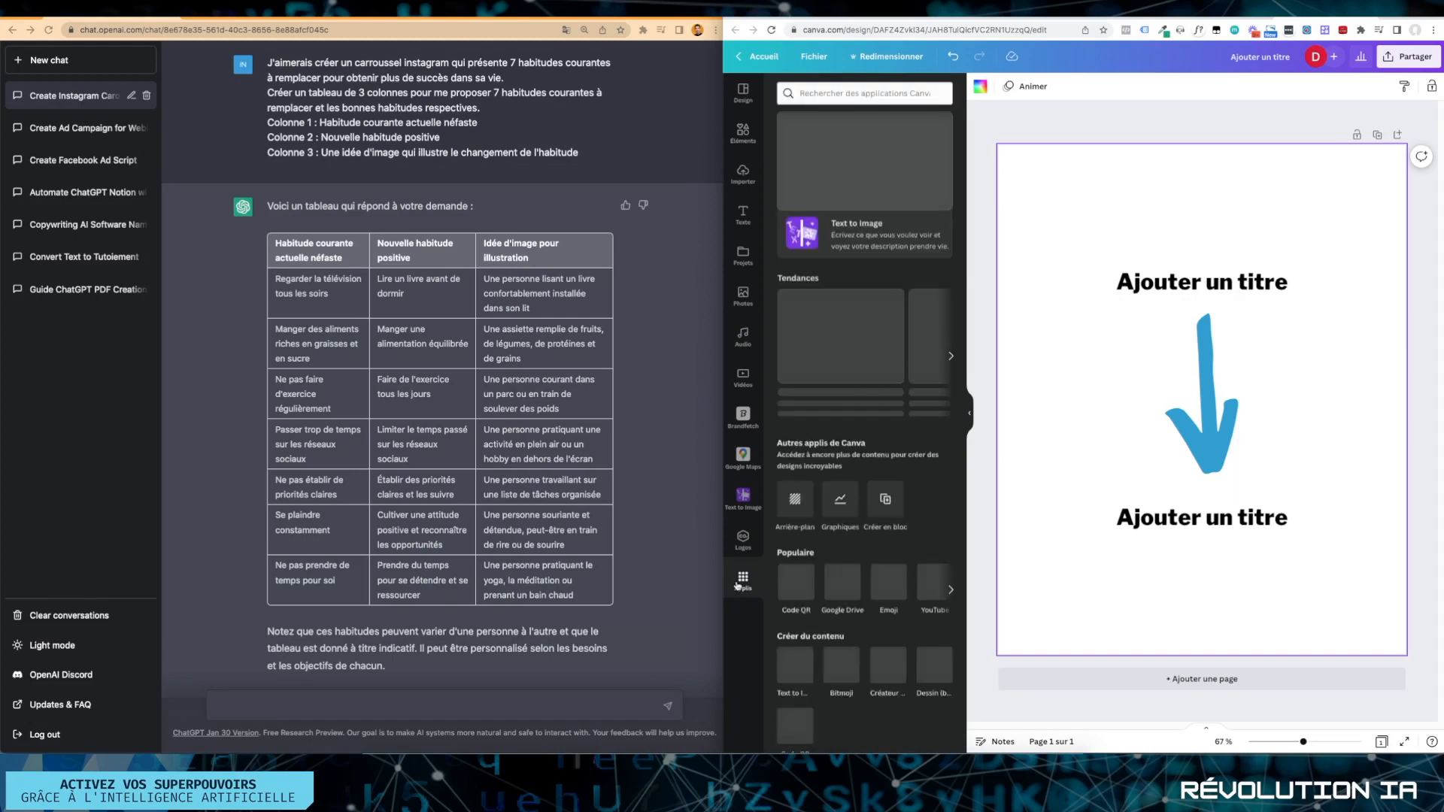
pyautogui.click(888, 502)
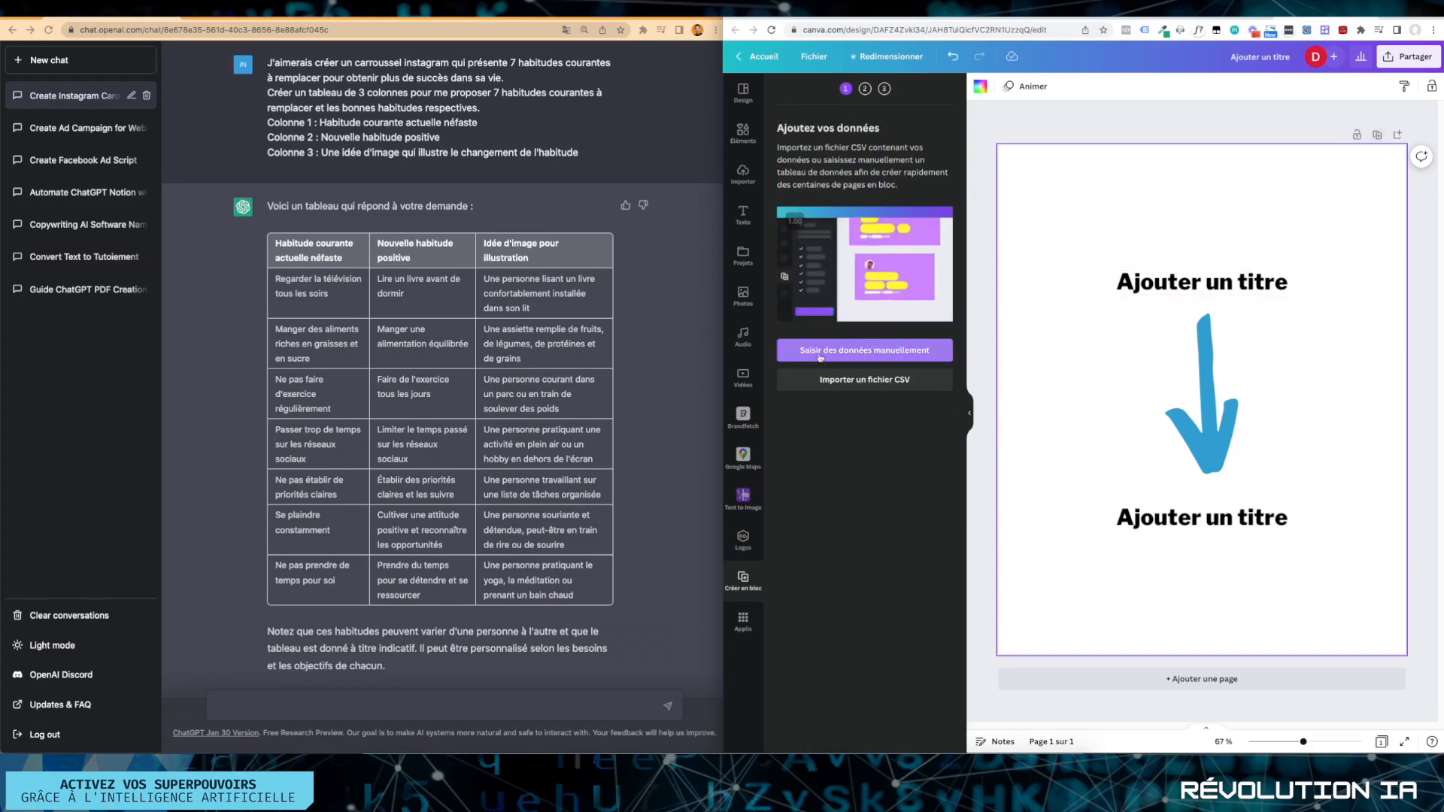
pyautogui.click(869, 349)
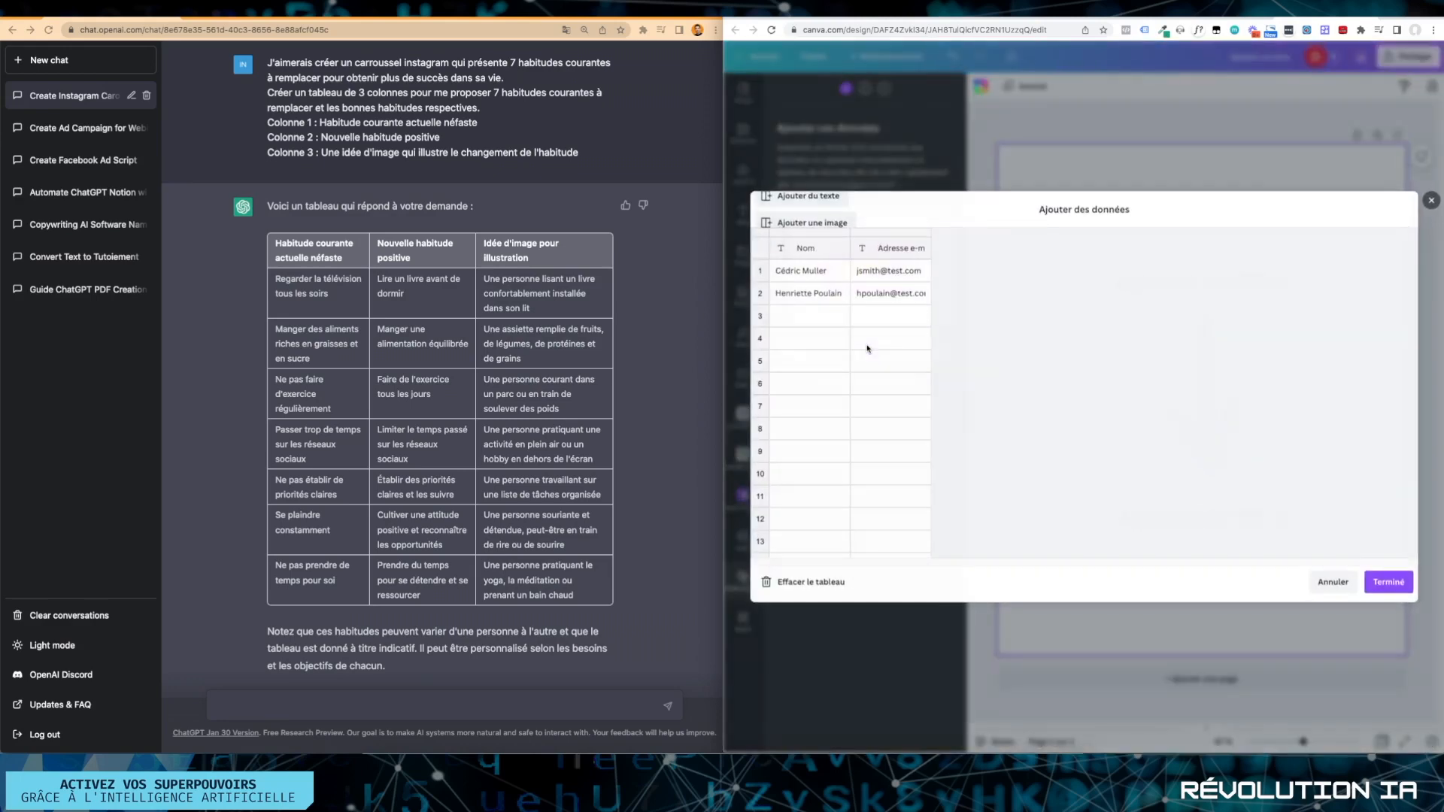
# Copy all seven habit rows of the ChatGPT table, leaving out the header row.
pyautogui.click(276, 282)
pyautogui.moveTo(279, 280); pyautogui.dragTo(585, 597)
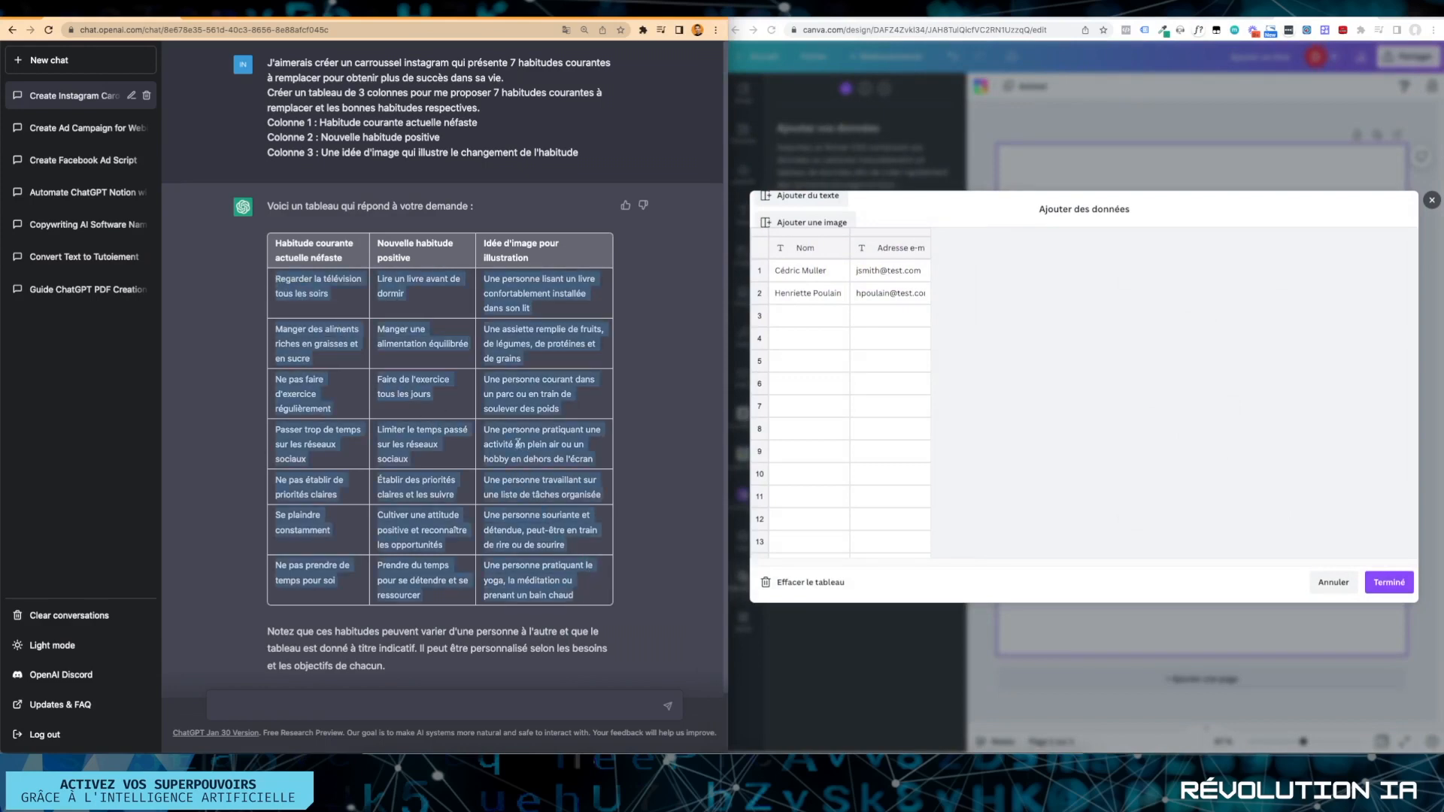
pyautogui.rightClick(517, 444)
pyautogui.click(547, 468)
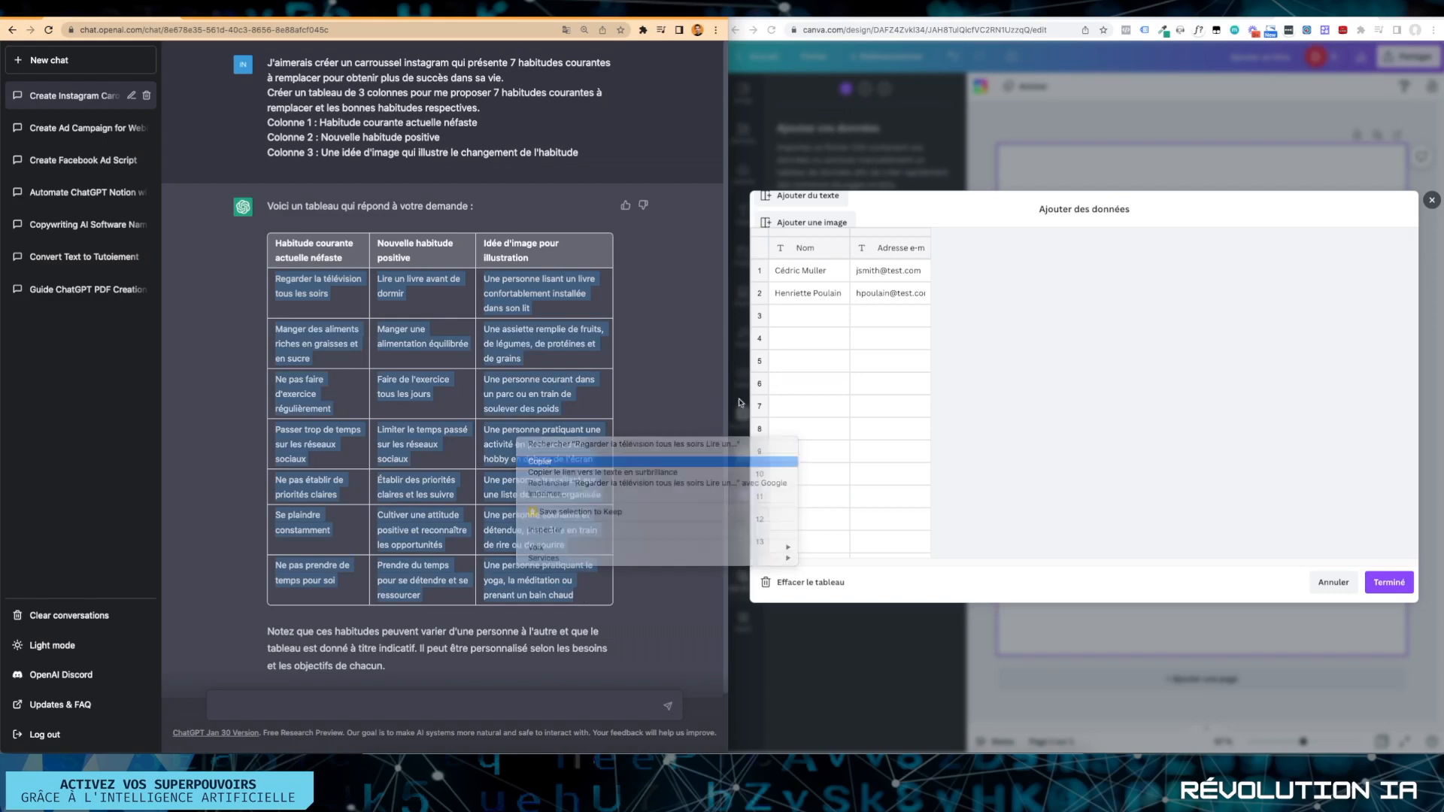
# Paste the copied habit rows over the sample data from the first cell of Canva's data table and name the third column "image".
pyautogui.click(802, 269)
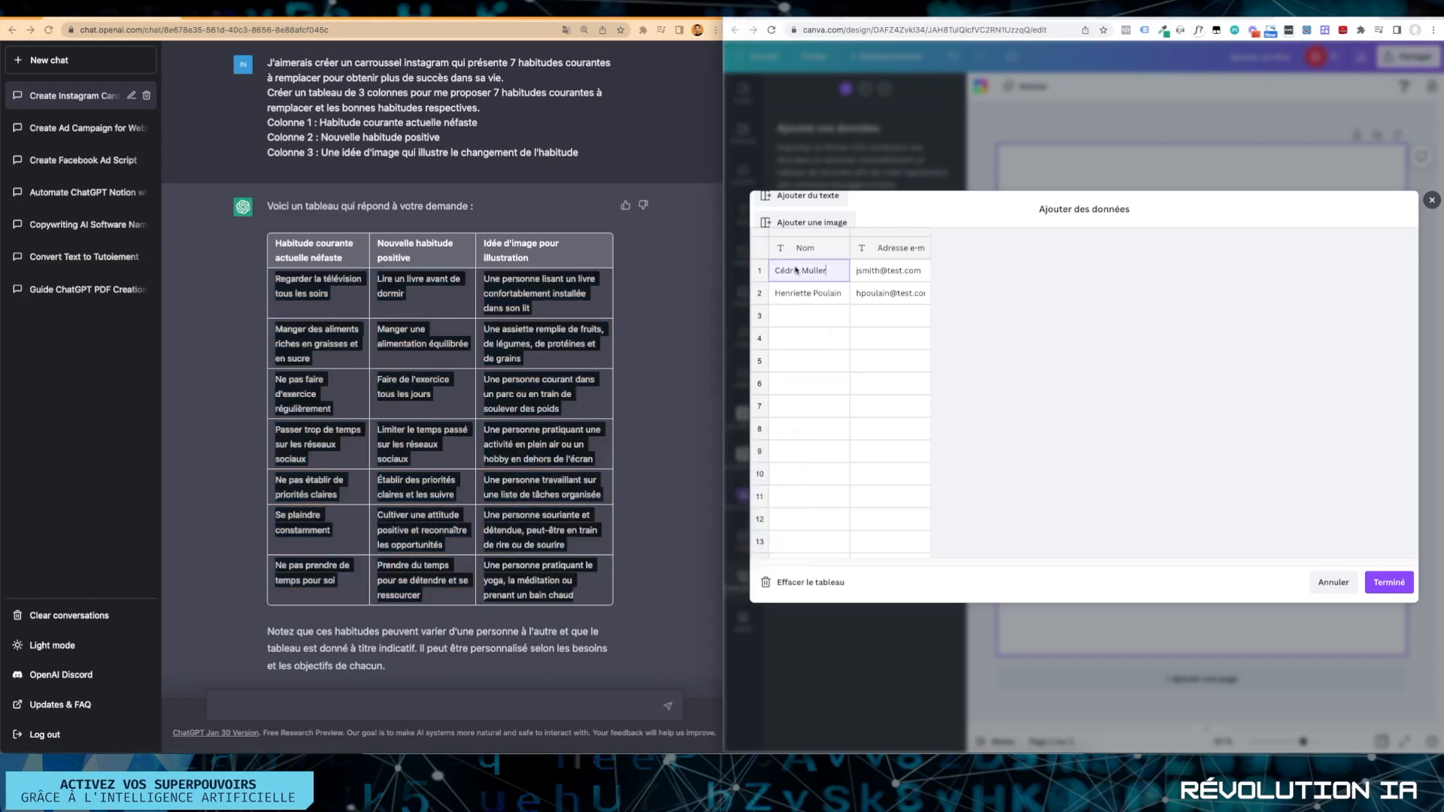
pyautogui.press('super+a')
pyautogui.press('super+v')
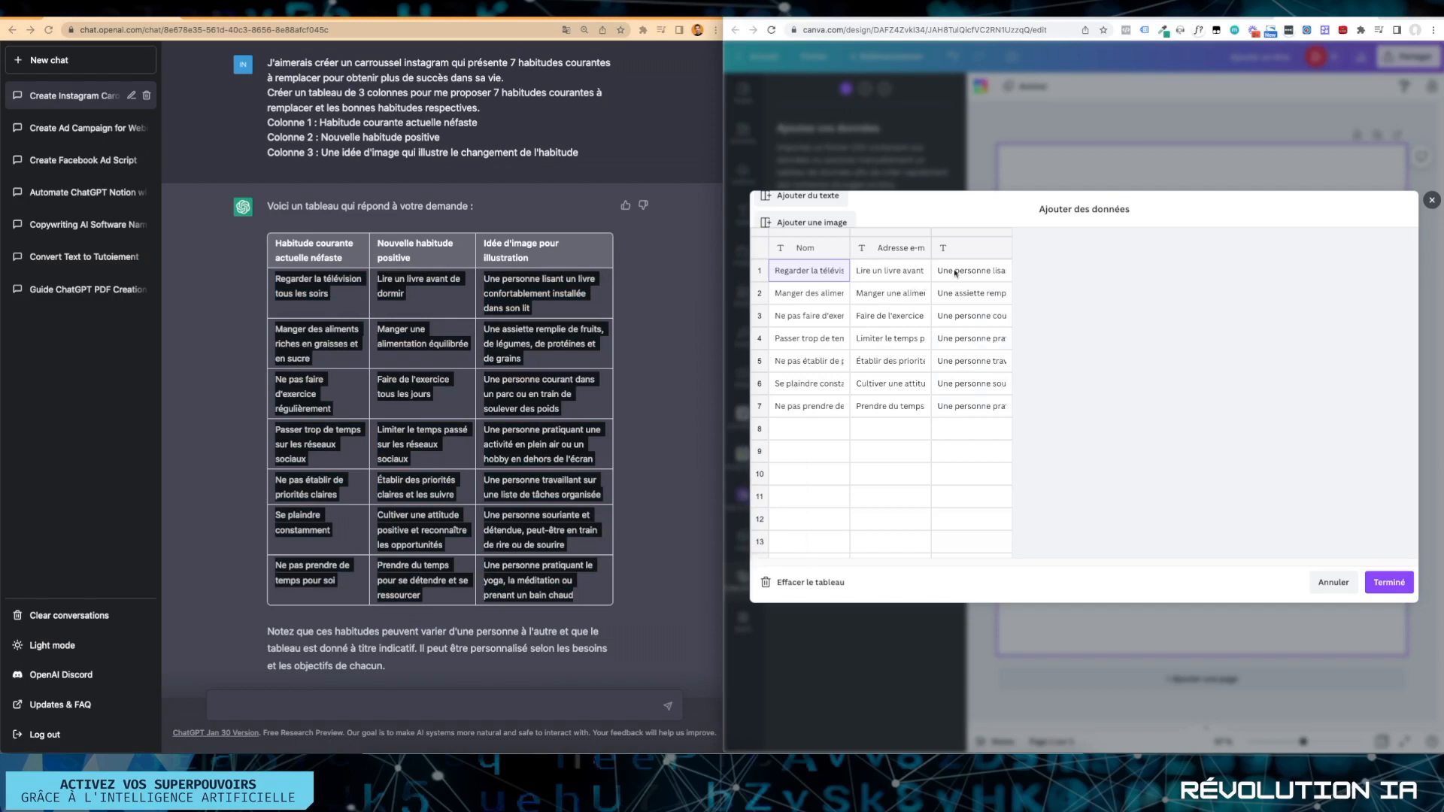
pyautogui.click(991, 251)
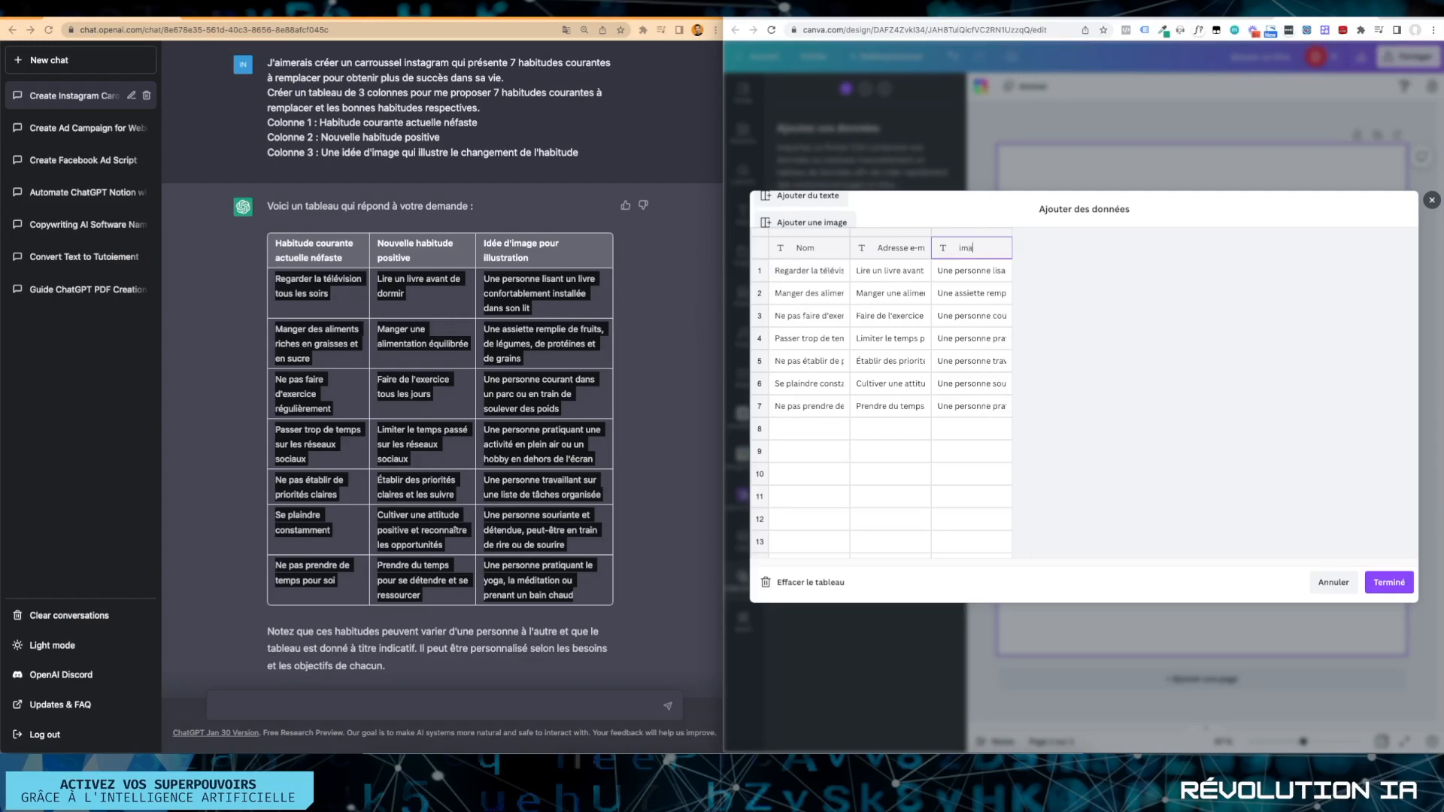
pyautogui.click(965, 310)
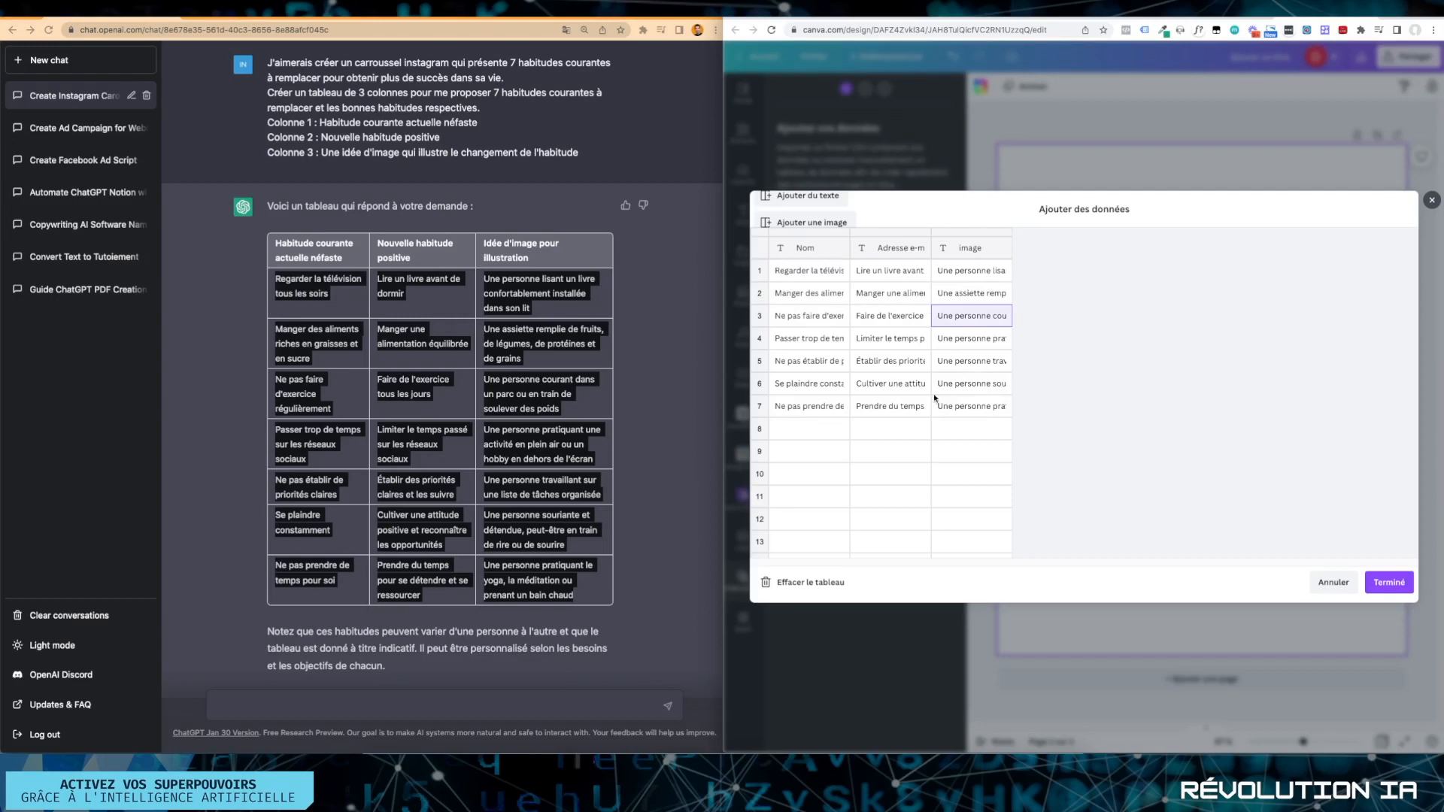
# Finish the data table and connect the upper heading to the Nom data field.
pyautogui.click(1389, 583)
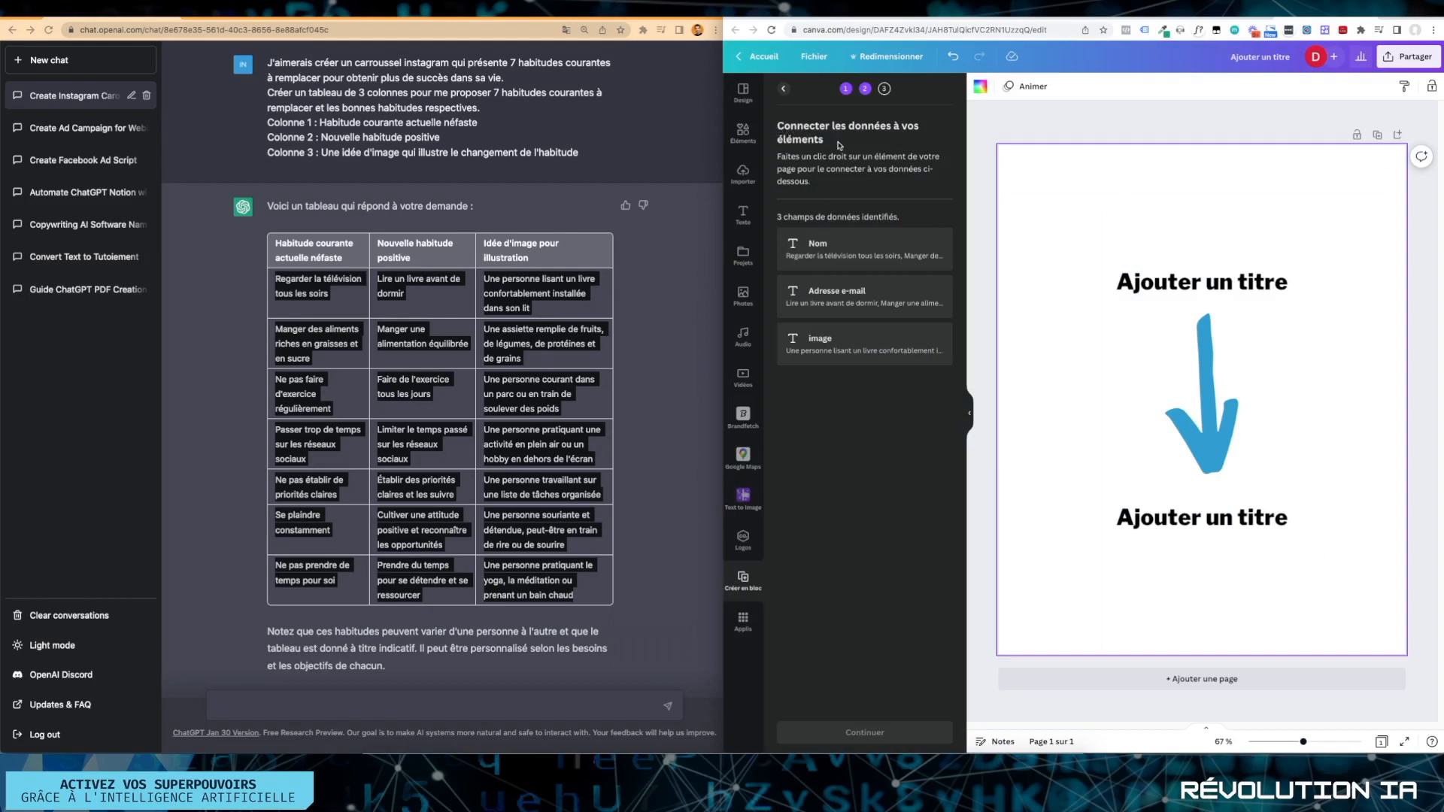
pyautogui.click(1194, 284)
pyautogui.rightClick(1194, 284)
pyautogui.moveTo(1261, 402)
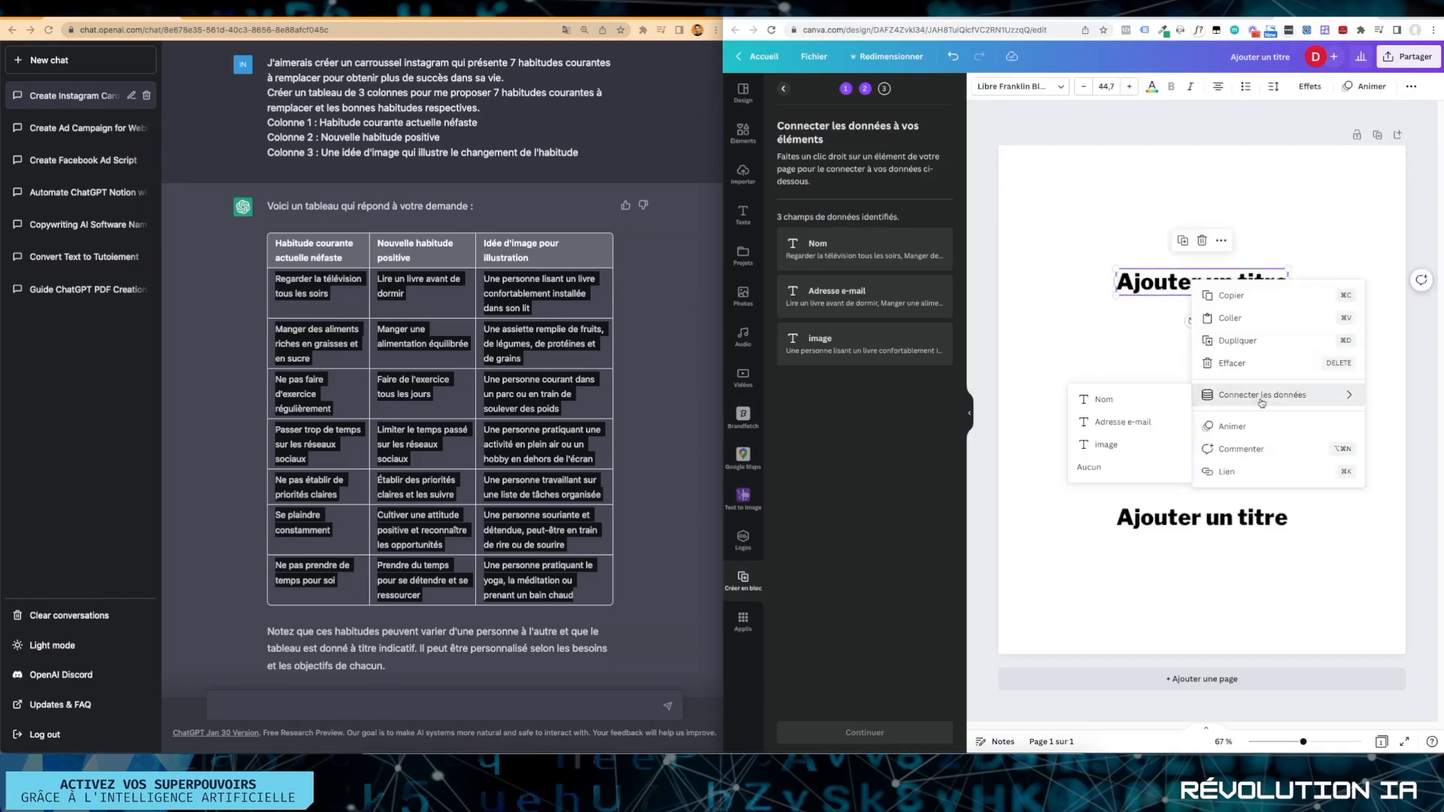
pyautogui.click(1112, 405)
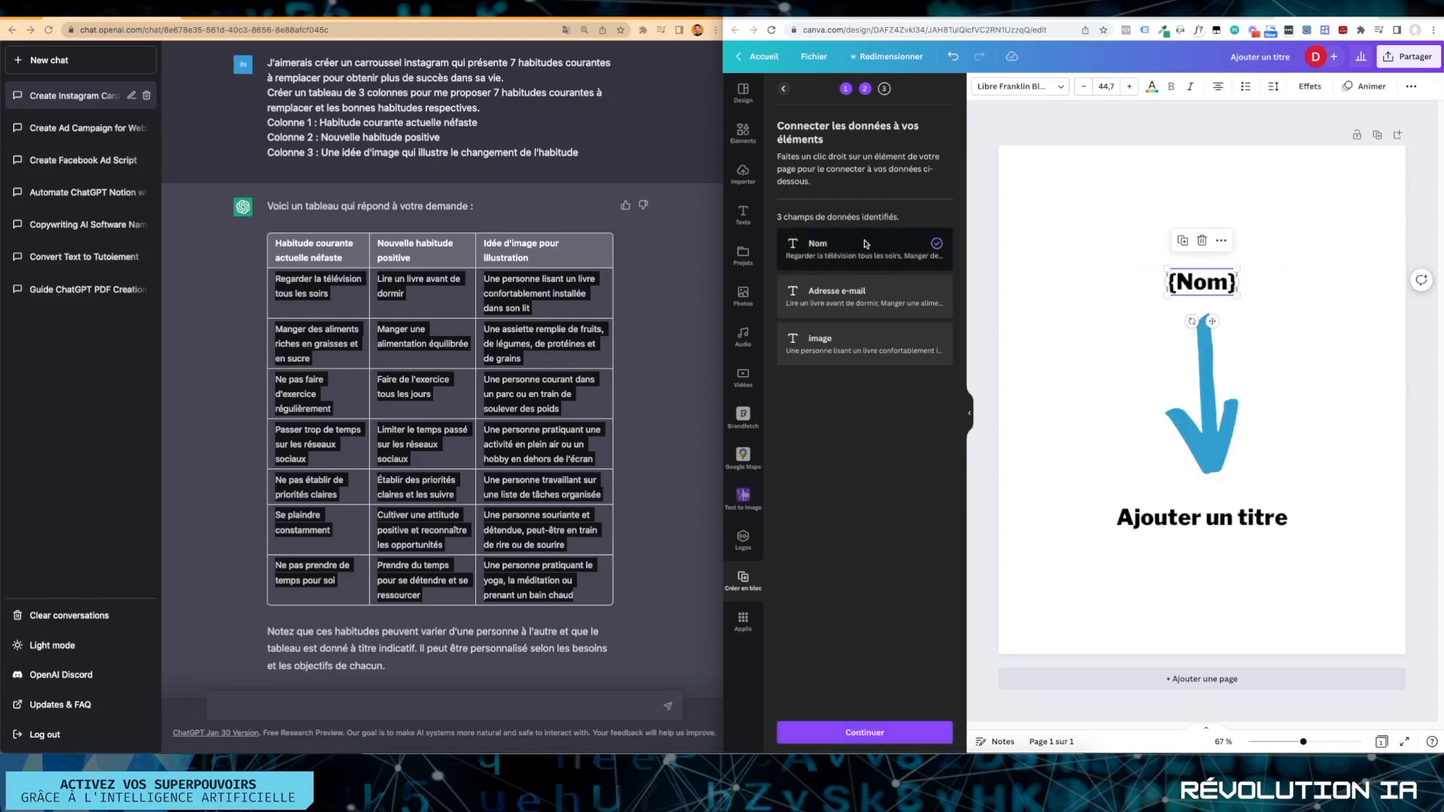
# Connect the lower heading to the Adresse e-mail data field and widen its text box to fit one line.
pyautogui.rightClick(1217, 532)
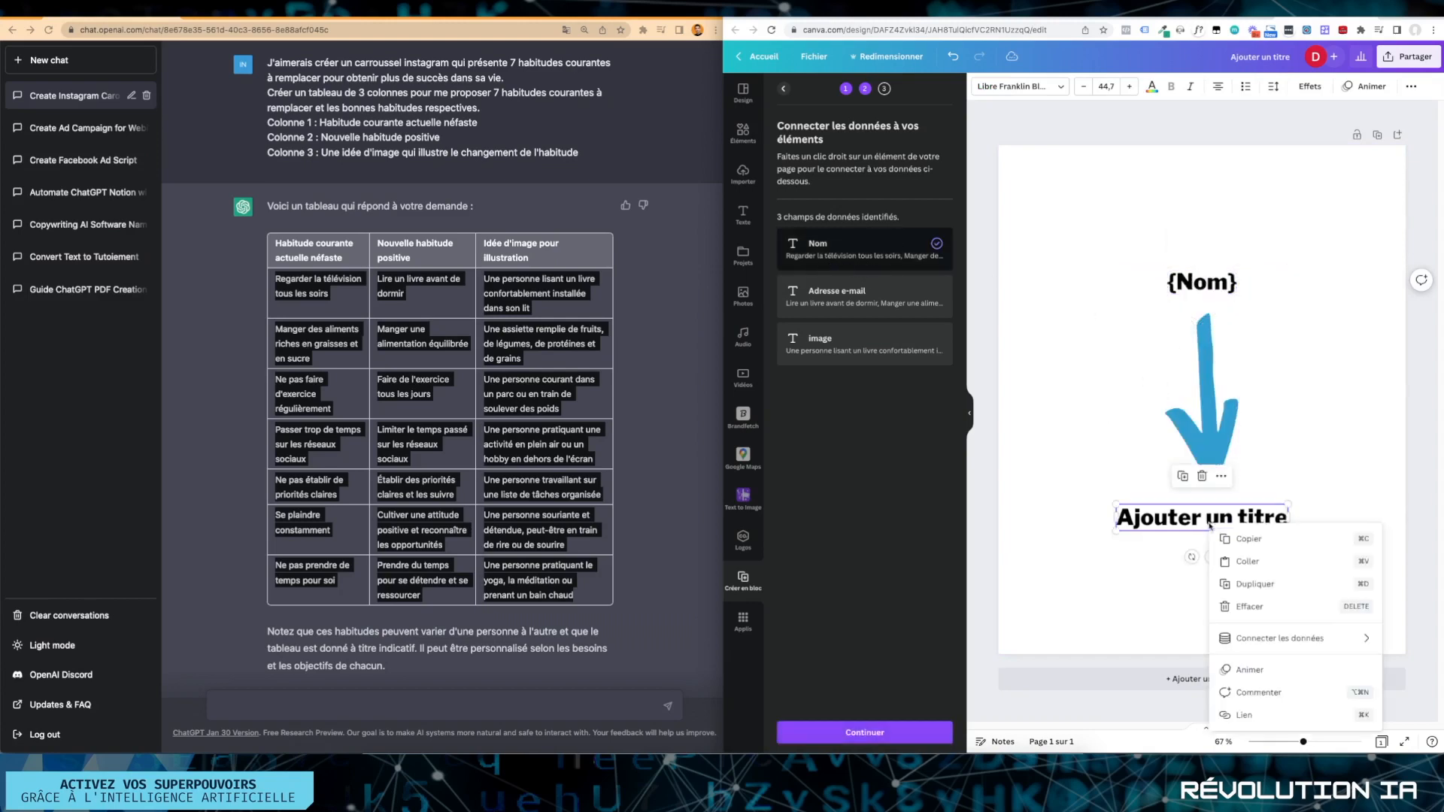
pyautogui.moveTo(1278, 646)
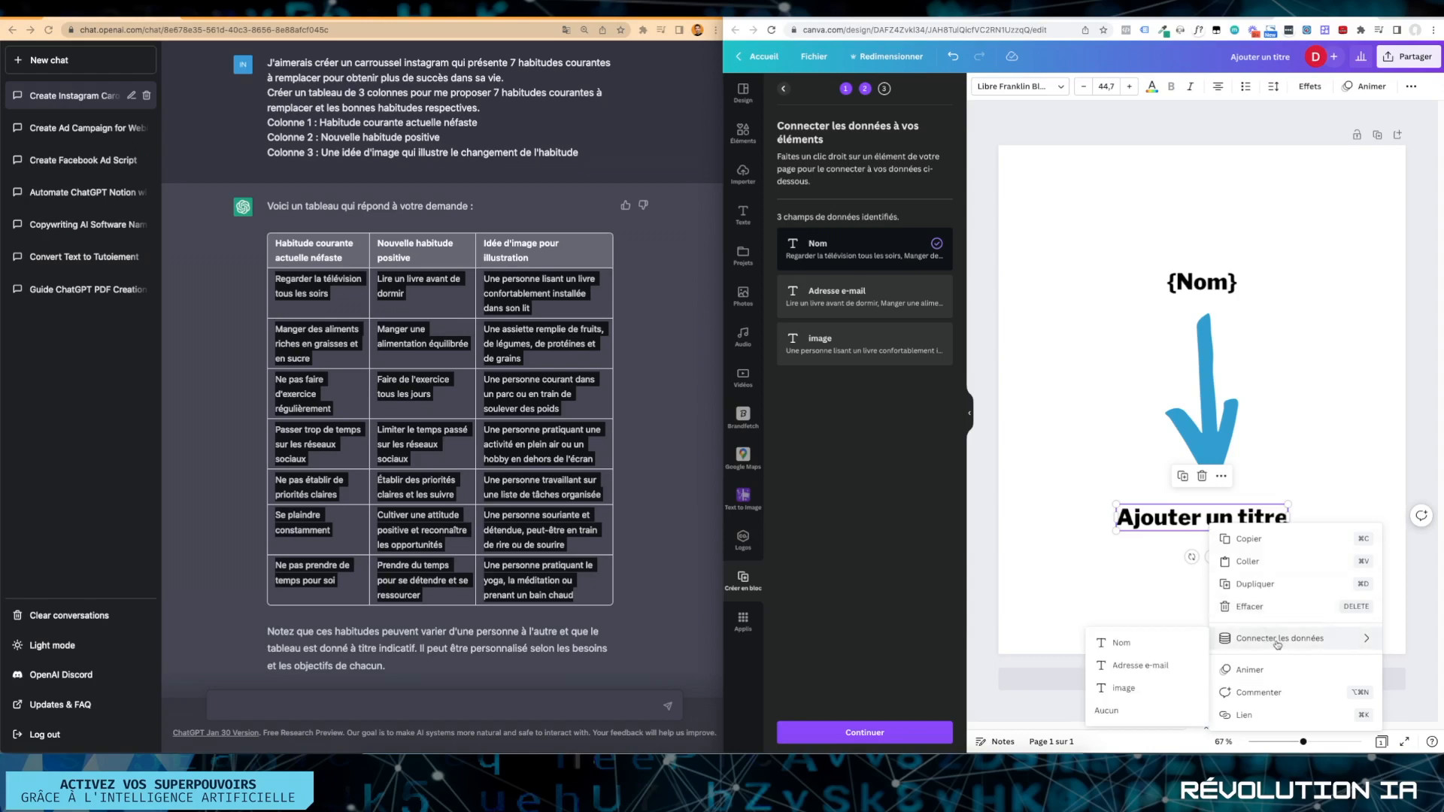
pyautogui.click(1148, 671)
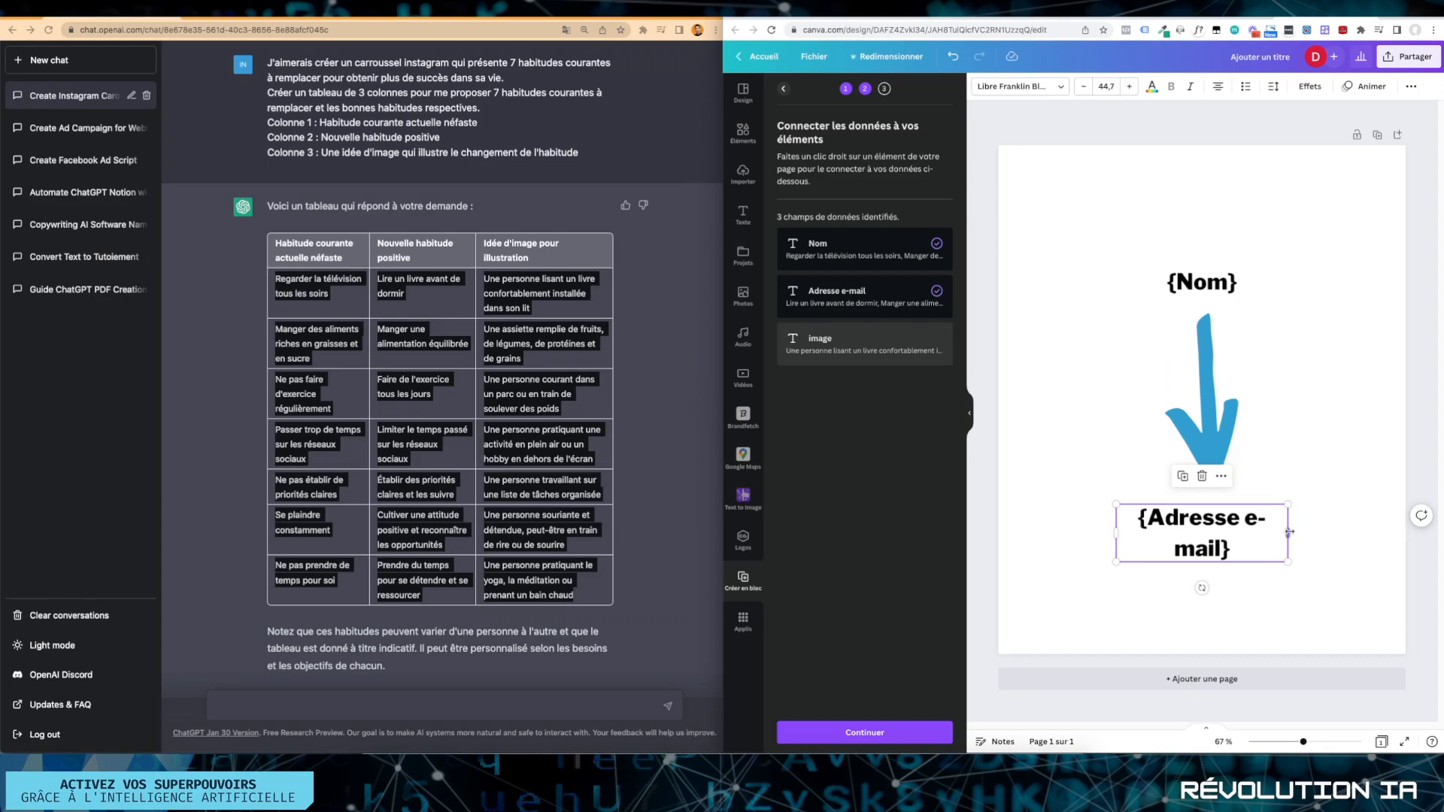
pyautogui.moveTo(1289, 532); pyautogui.dragTo(1319, 526)
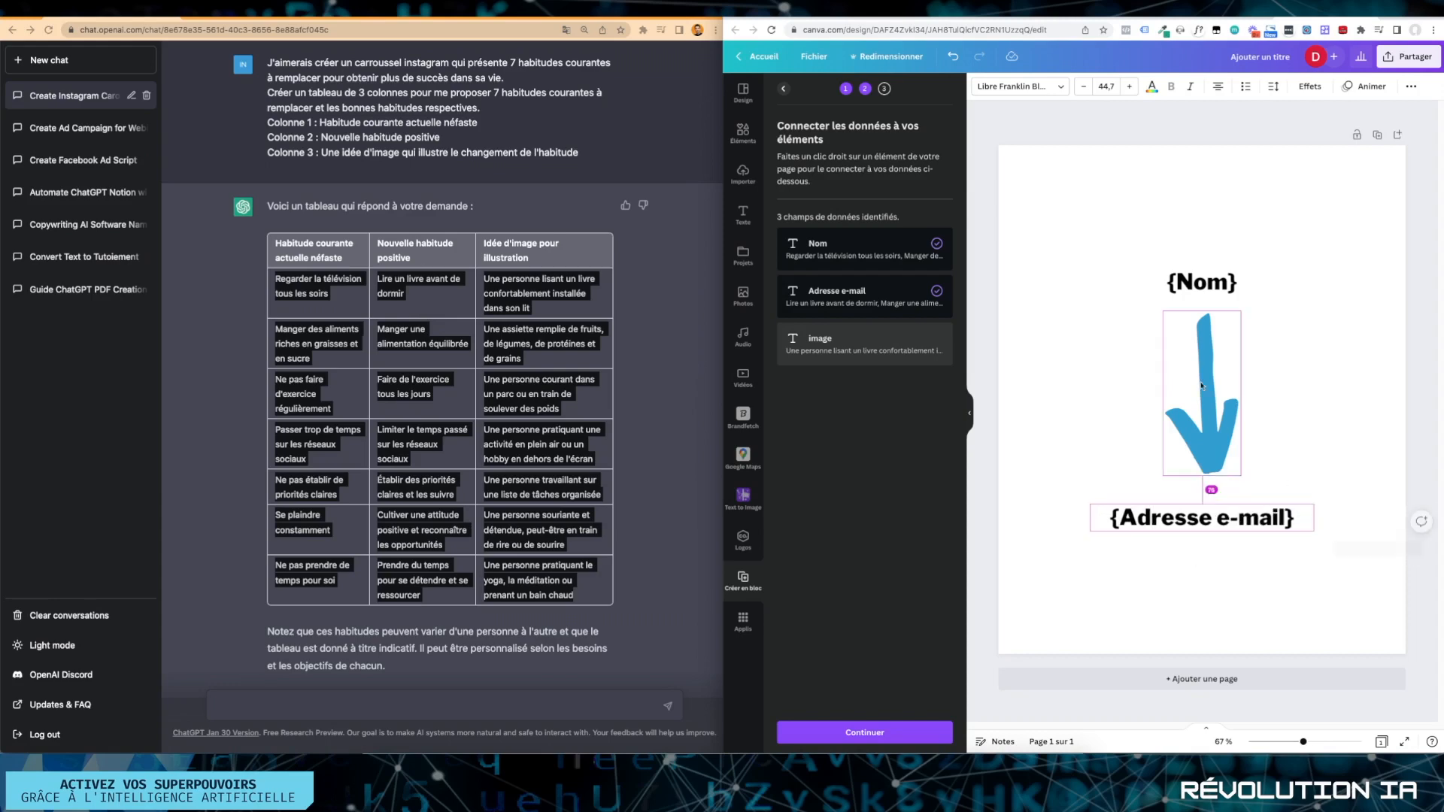
pyautogui.click(1196, 280)
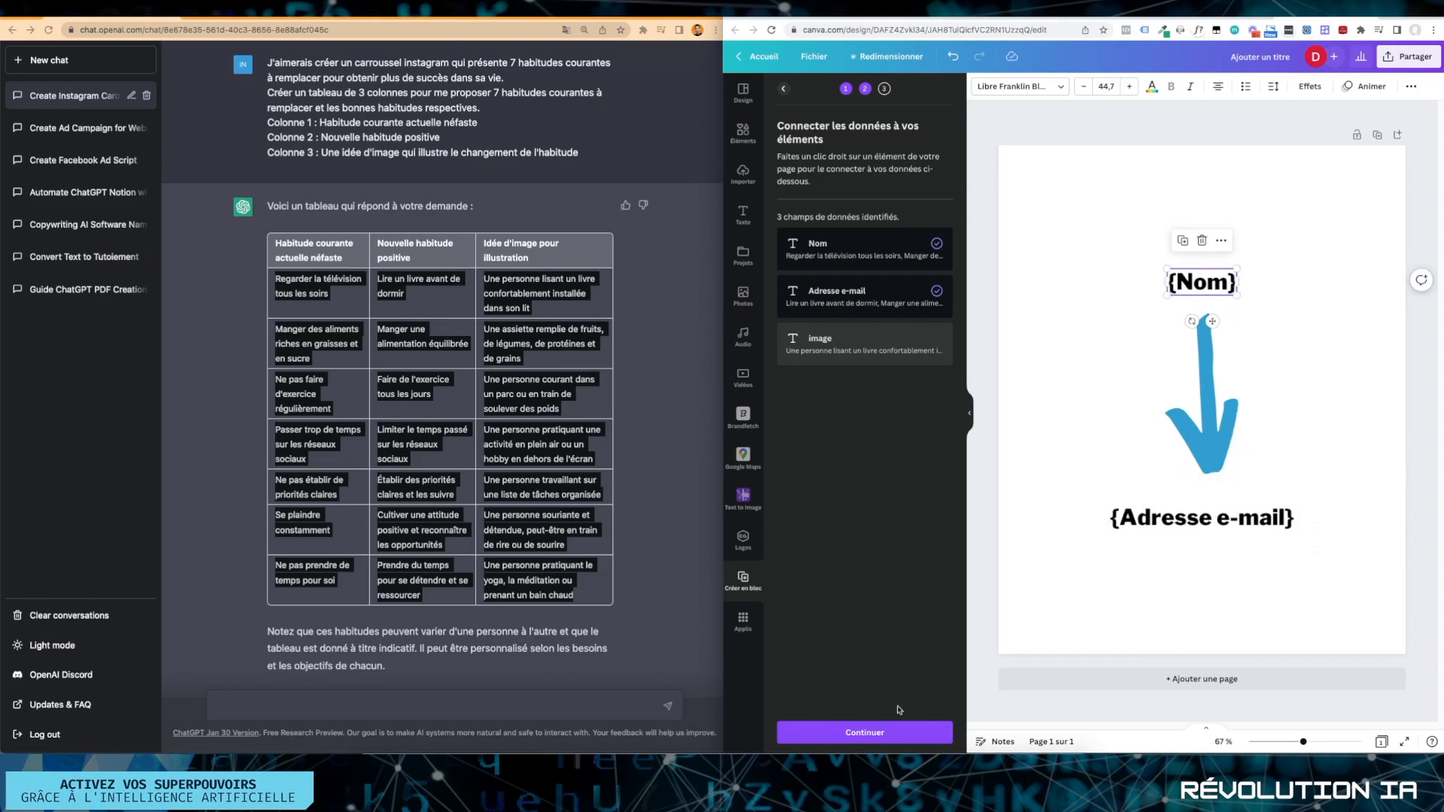
# Generate pages for all seven data rows and look through the resulting carousel.
pyautogui.click(871, 733)
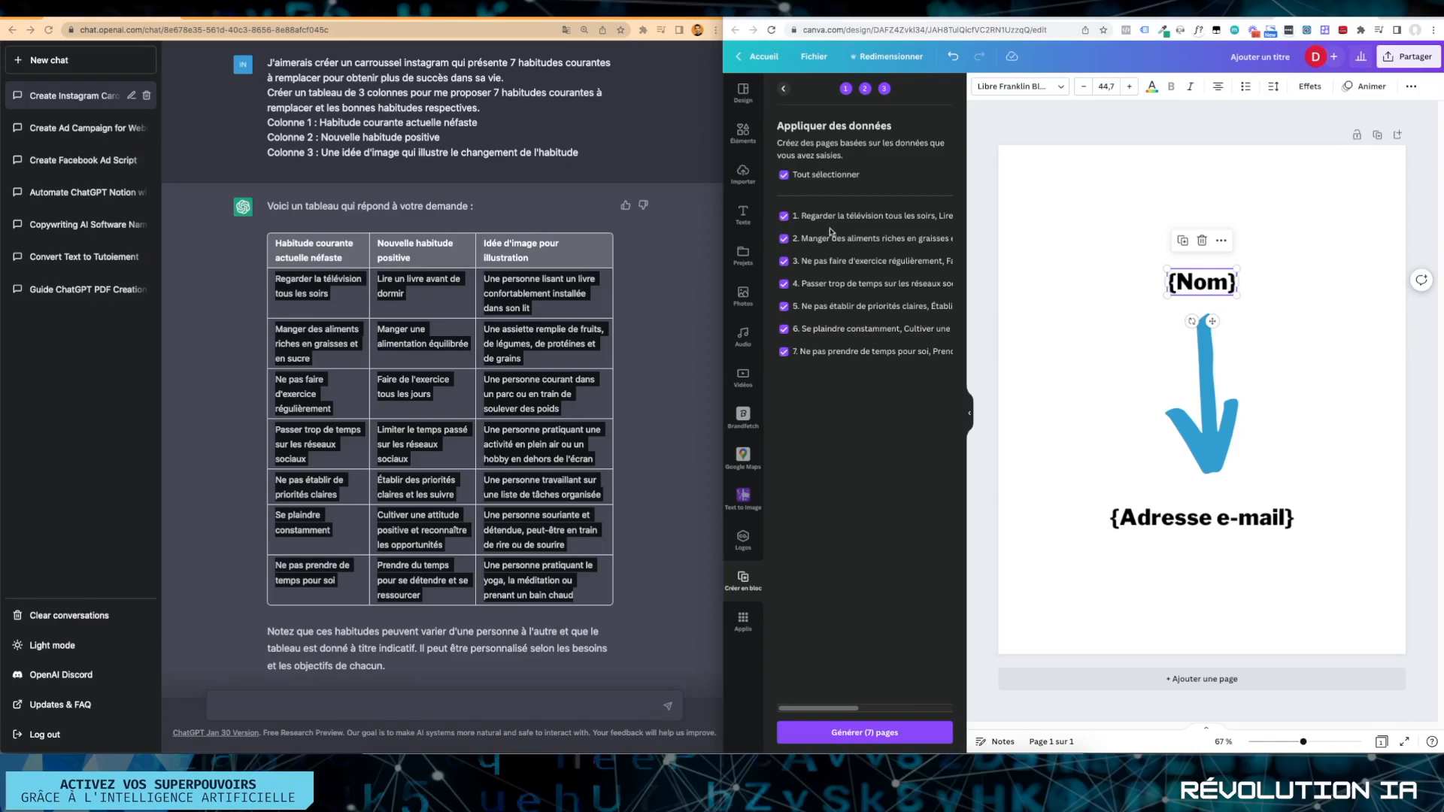
pyautogui.click(870, 735)
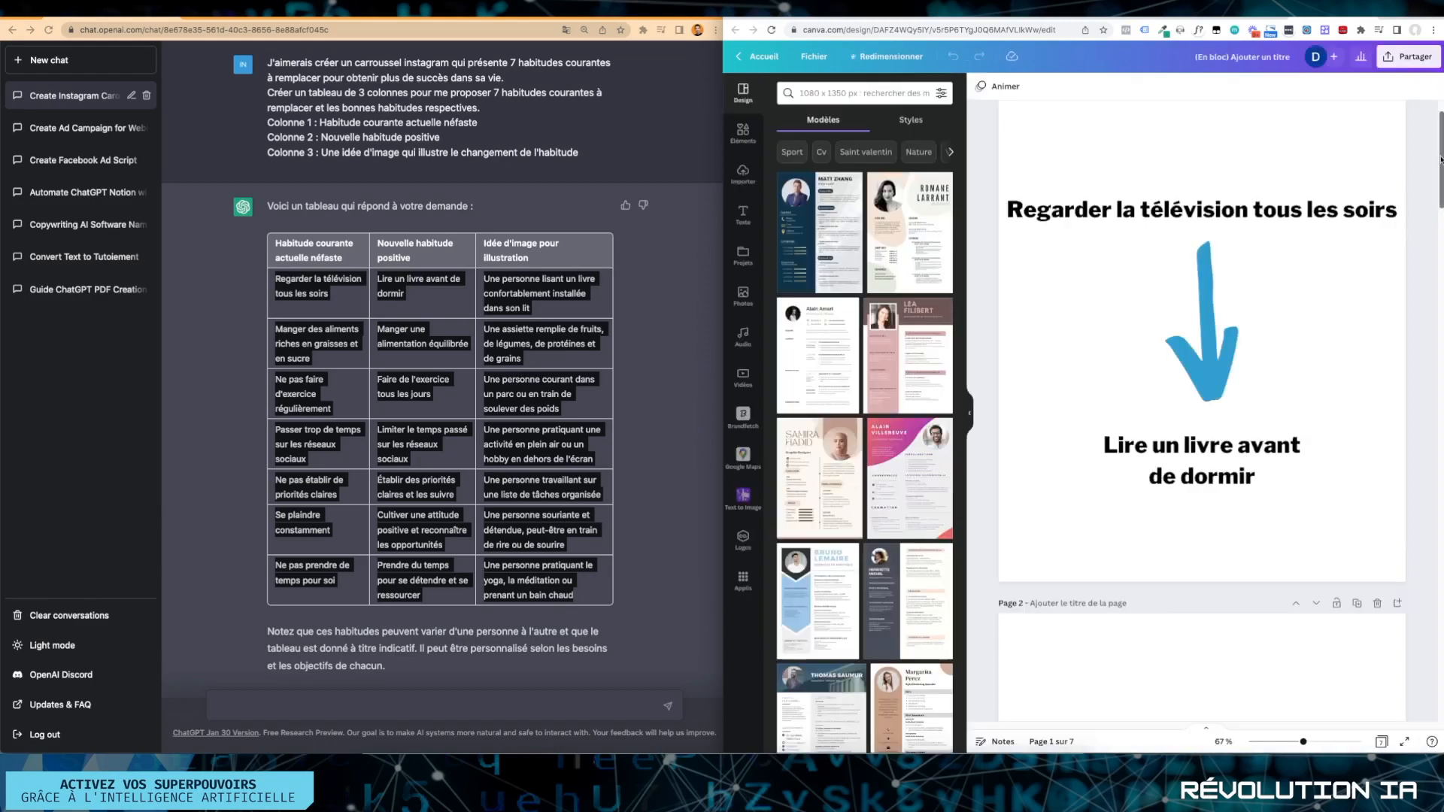
pyautogui.scroll(-13, 1203, 413)
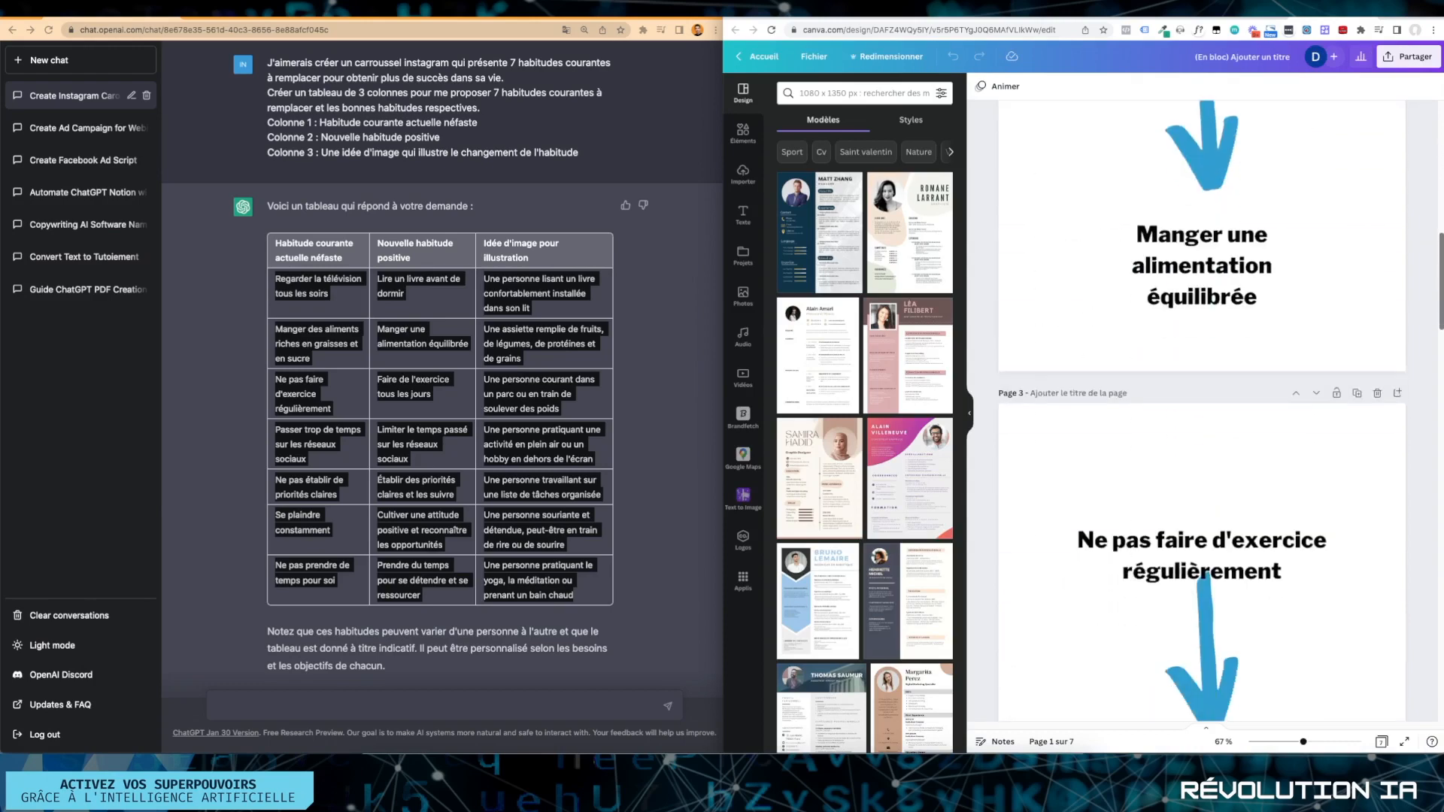
pyautogui.moveTo(1442, 304); pyautogui.dragTo(1442, 131)
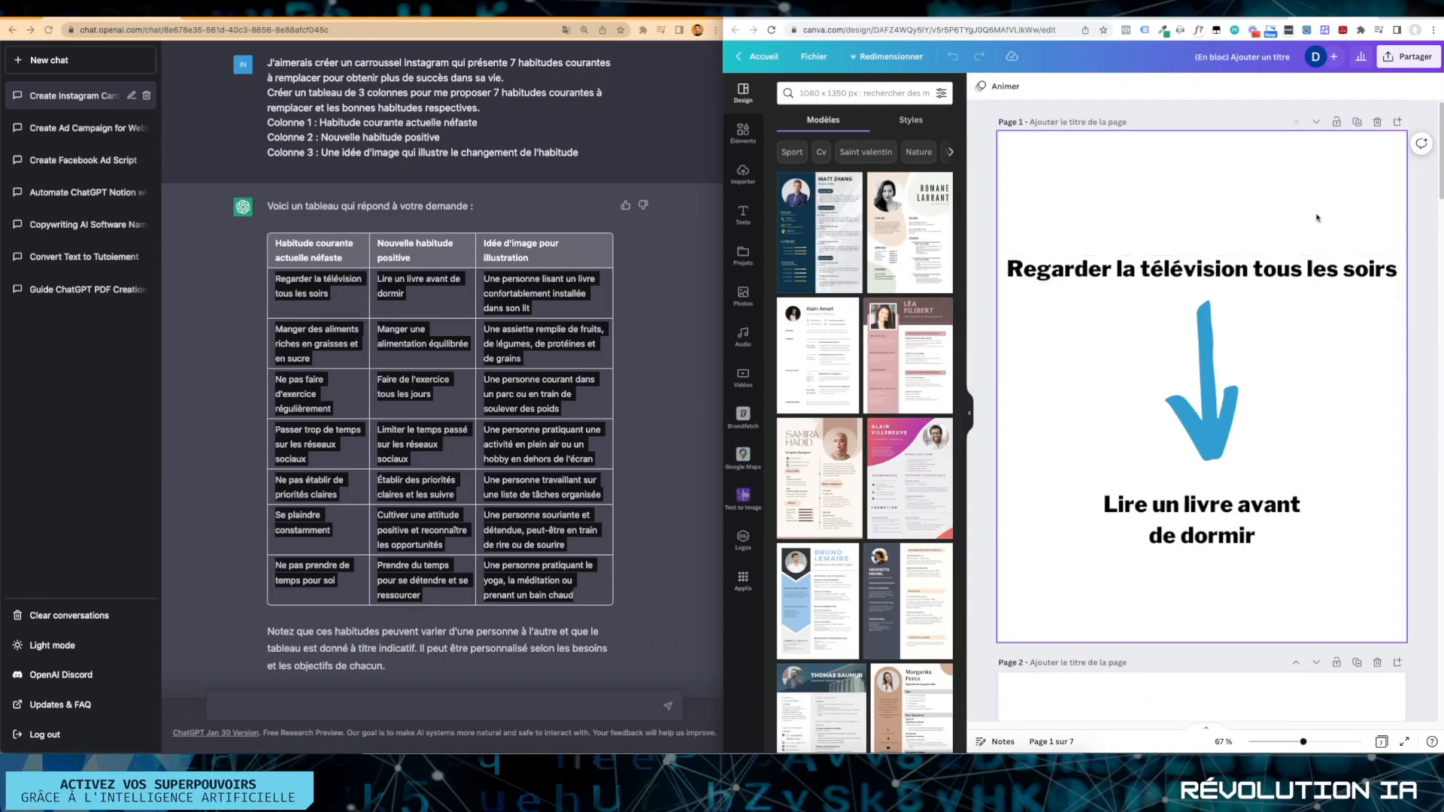
# Search Canva's photos with the first image idea copied from ChatGPT, "Une personne lisant un livre confortablement installée dans son lit".
pyautogui.click(532, 290)
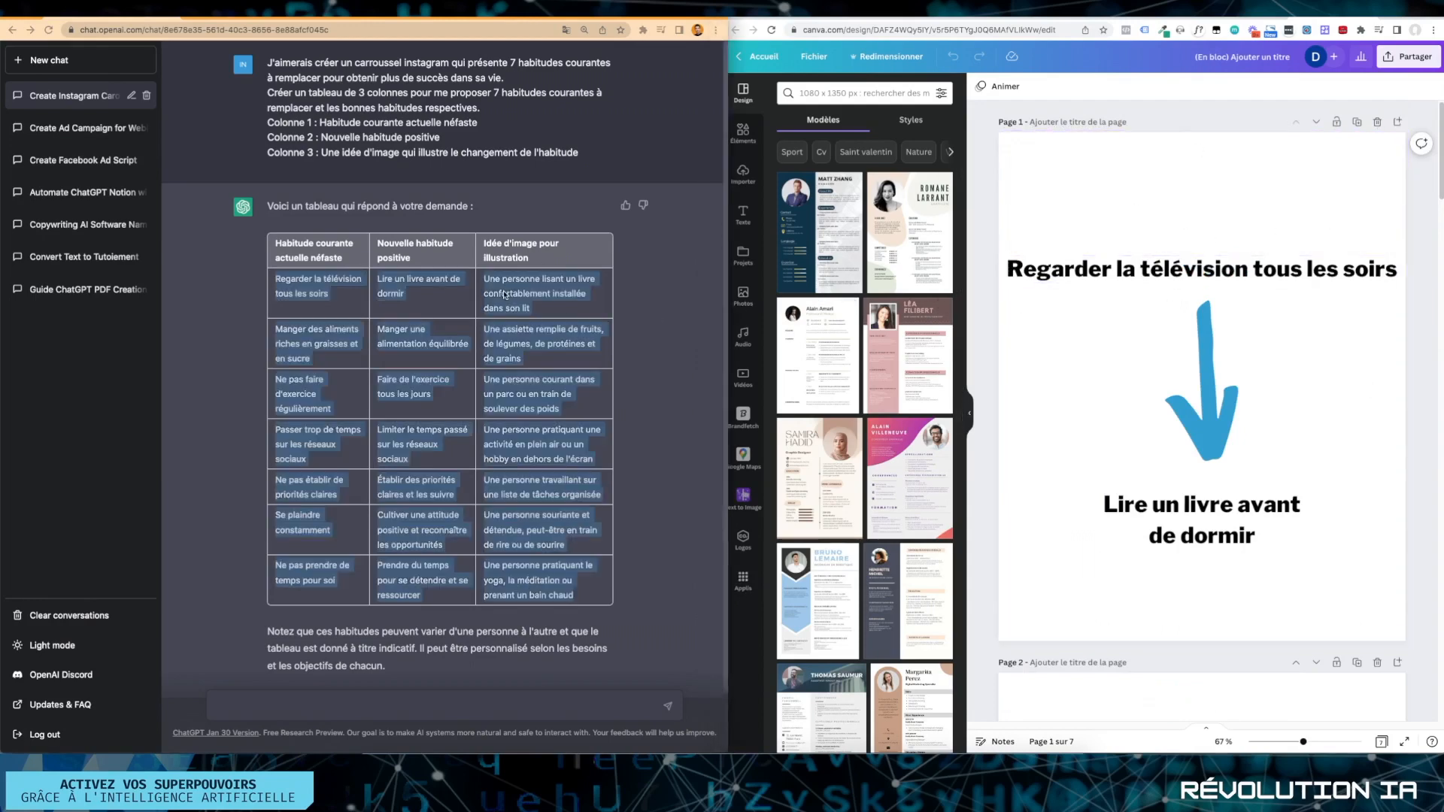
pyautogui.click(733, 277)
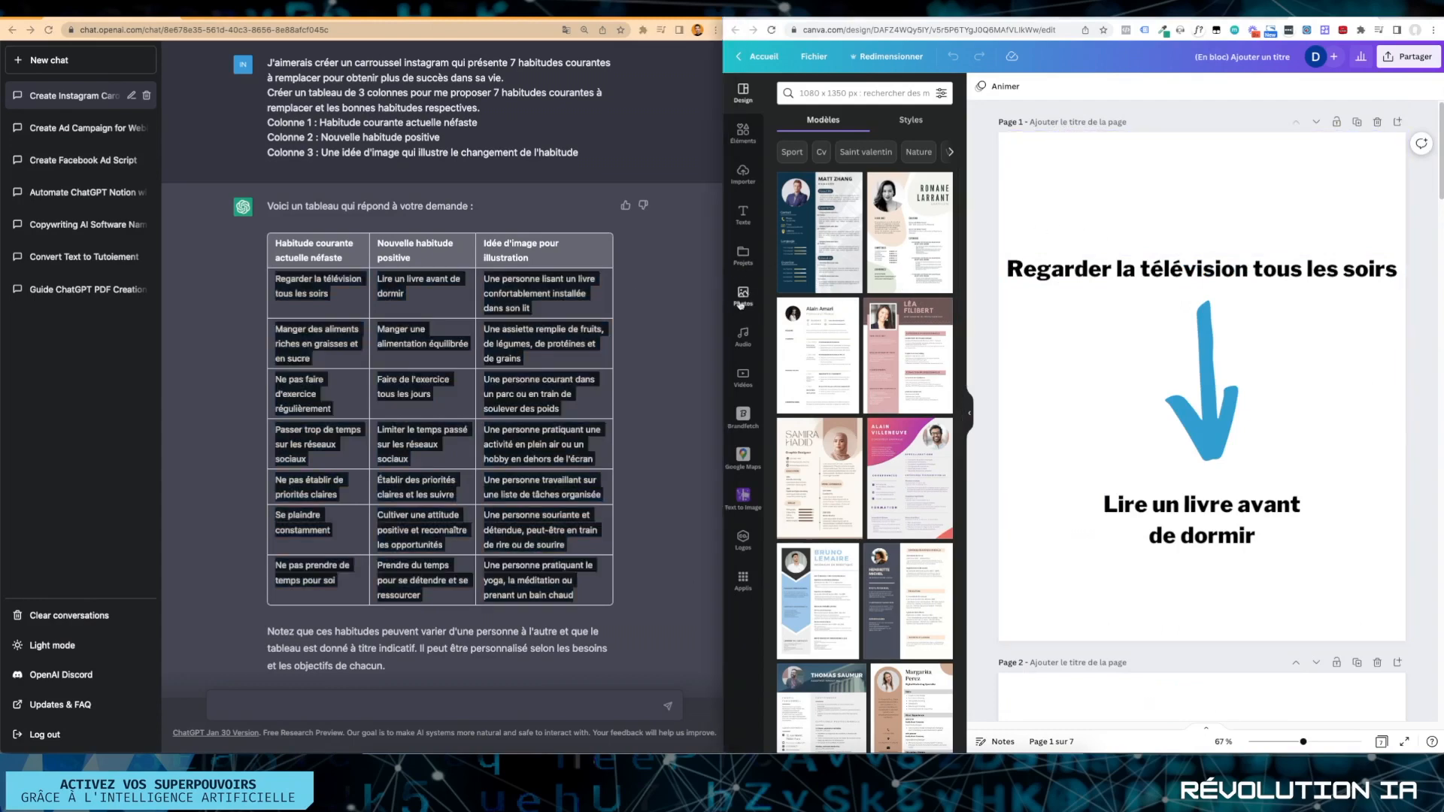
pyautogui.click(742, 298)
pyautogui.click(540, 307)
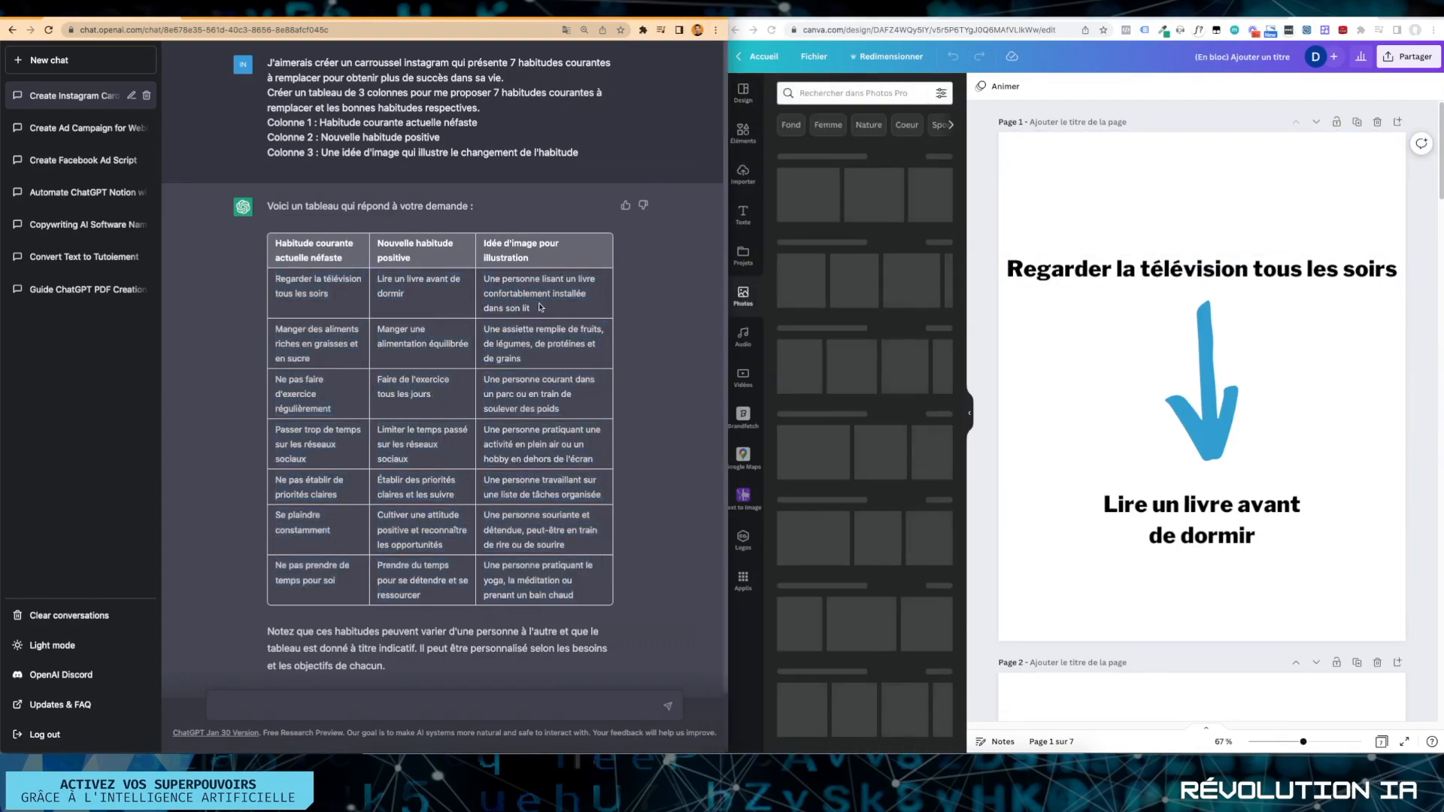
pyautogui.tripleClick(540, 307)
pyautogui.rightClick(540, 304)
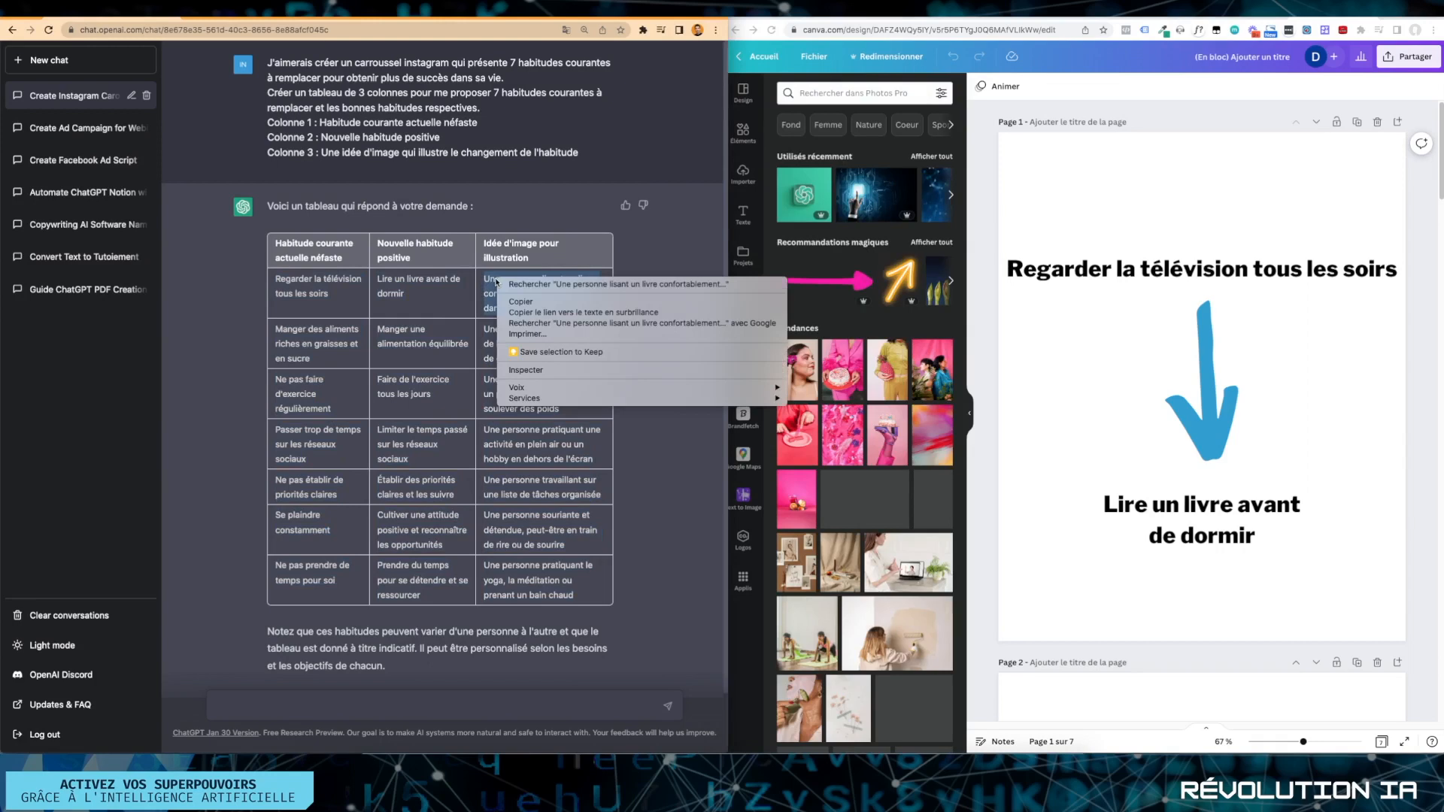
pyautogui.click(540, 302)
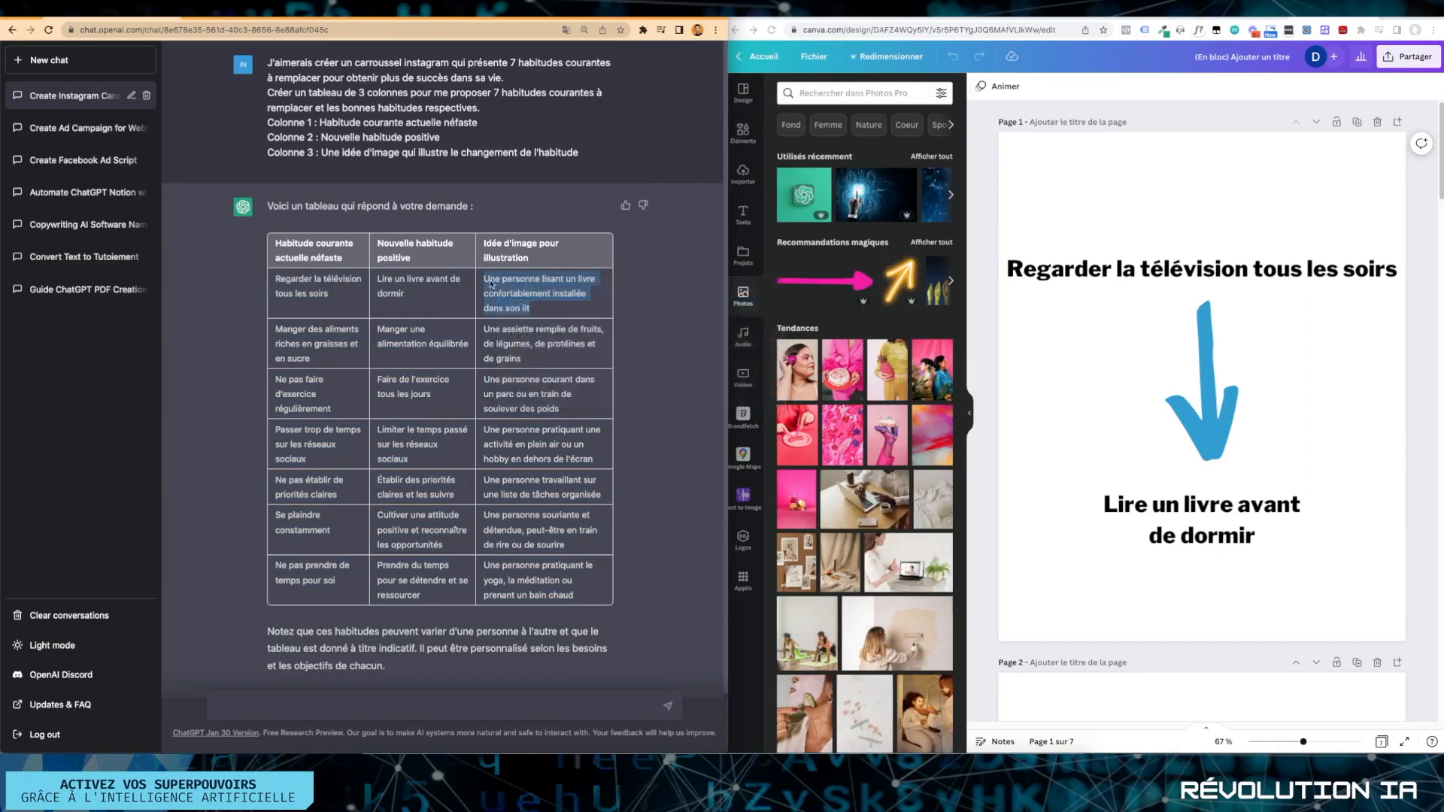
pyautogui.click(825, 93)
pyautogui.click(849, 143)
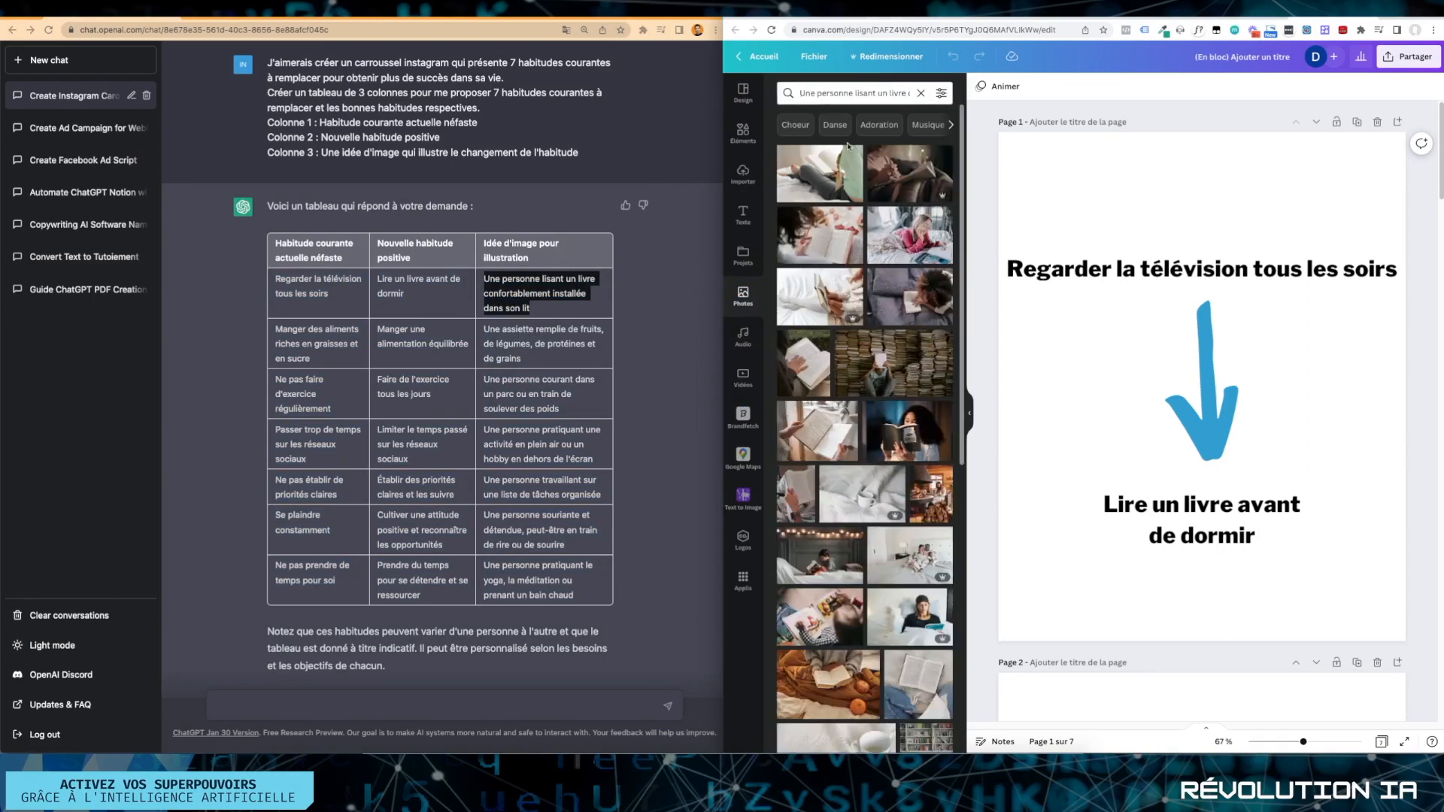
# Add the photo of hands holding an open book beside fruit to page 1, enlarged across the lower half.
pyautogui.click(823, 240)
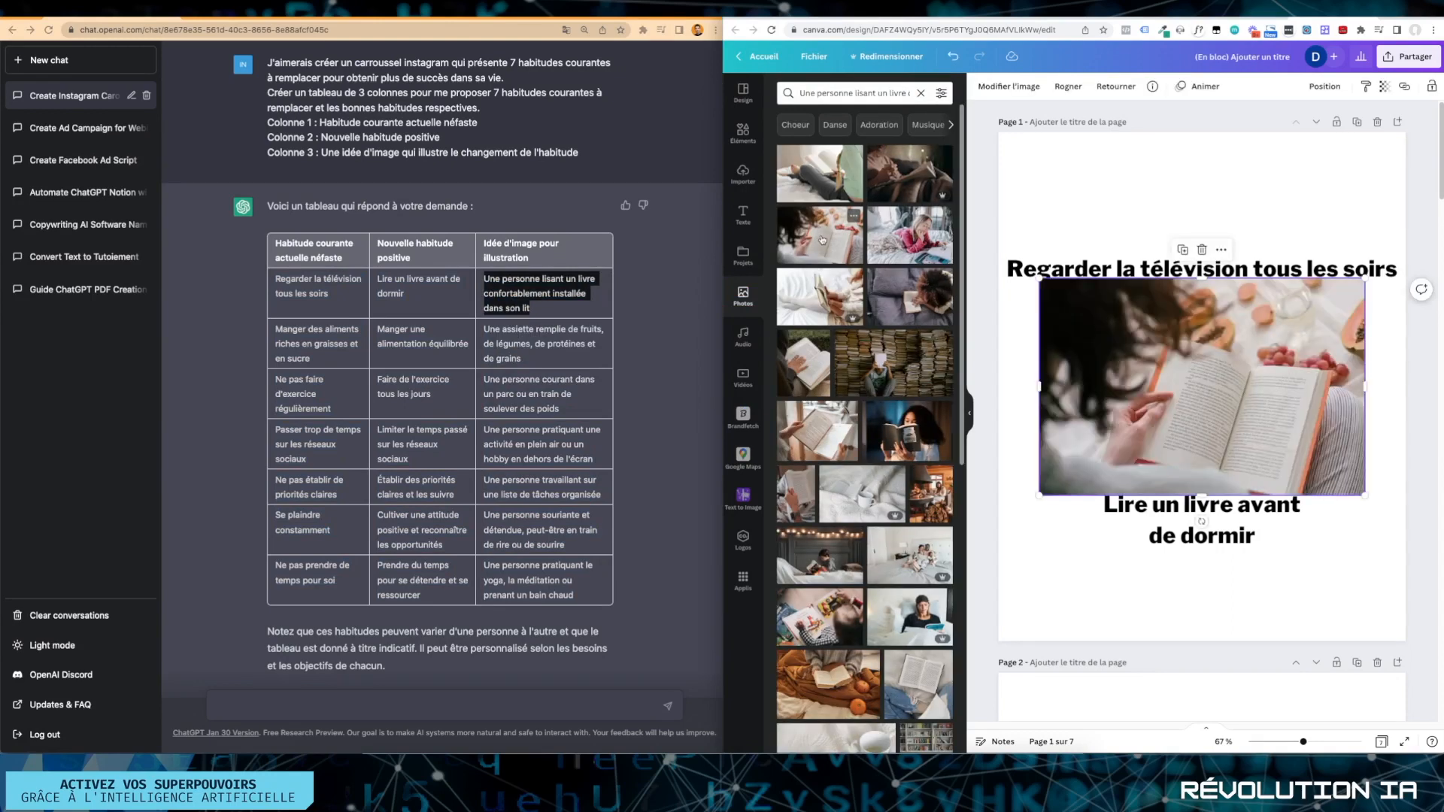
pyautogui.moveTo(1220, 431); pyautogui.dragTo(1169, 583)
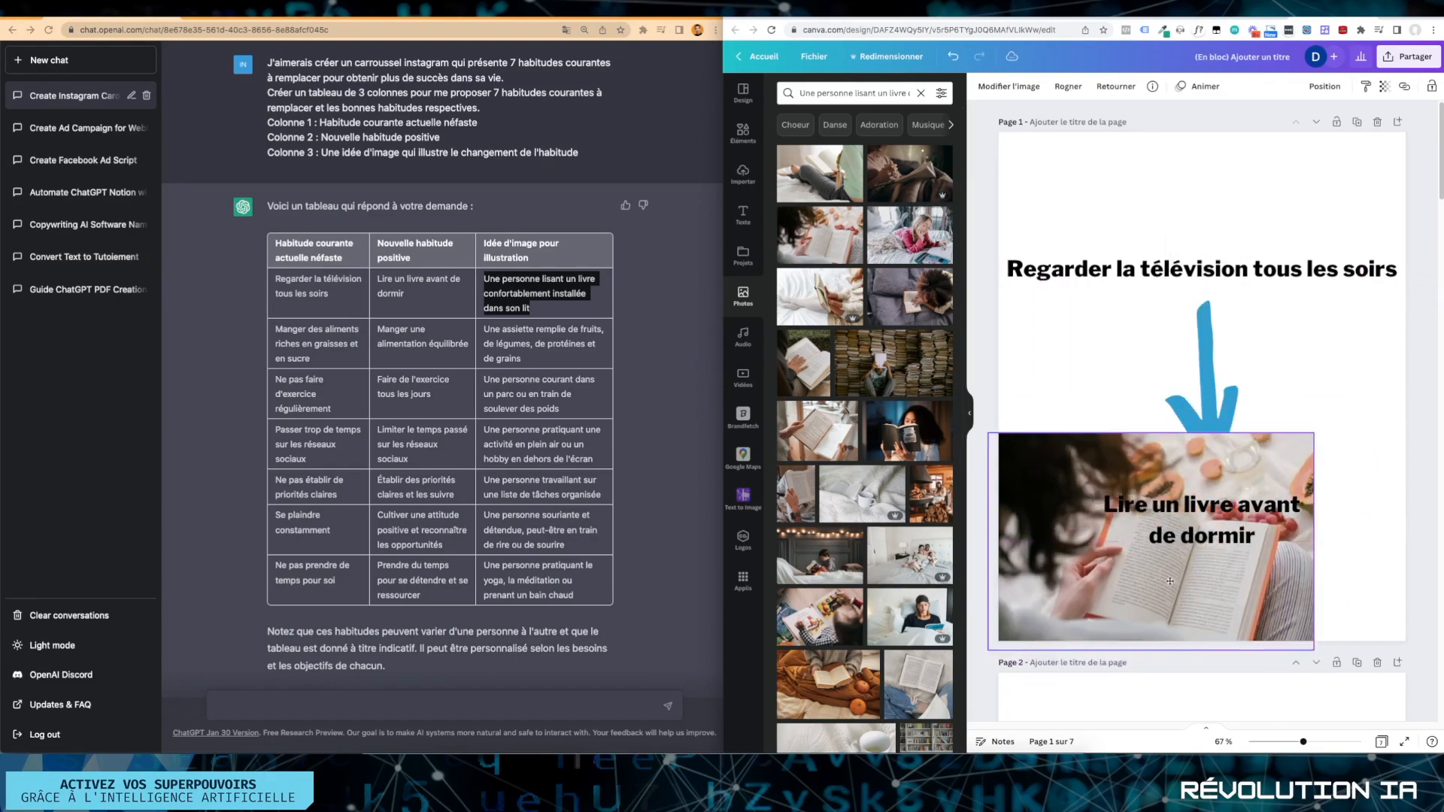
pyautogui.moveTo(1314, 430); pyautogui.dragTo(1317, 428)
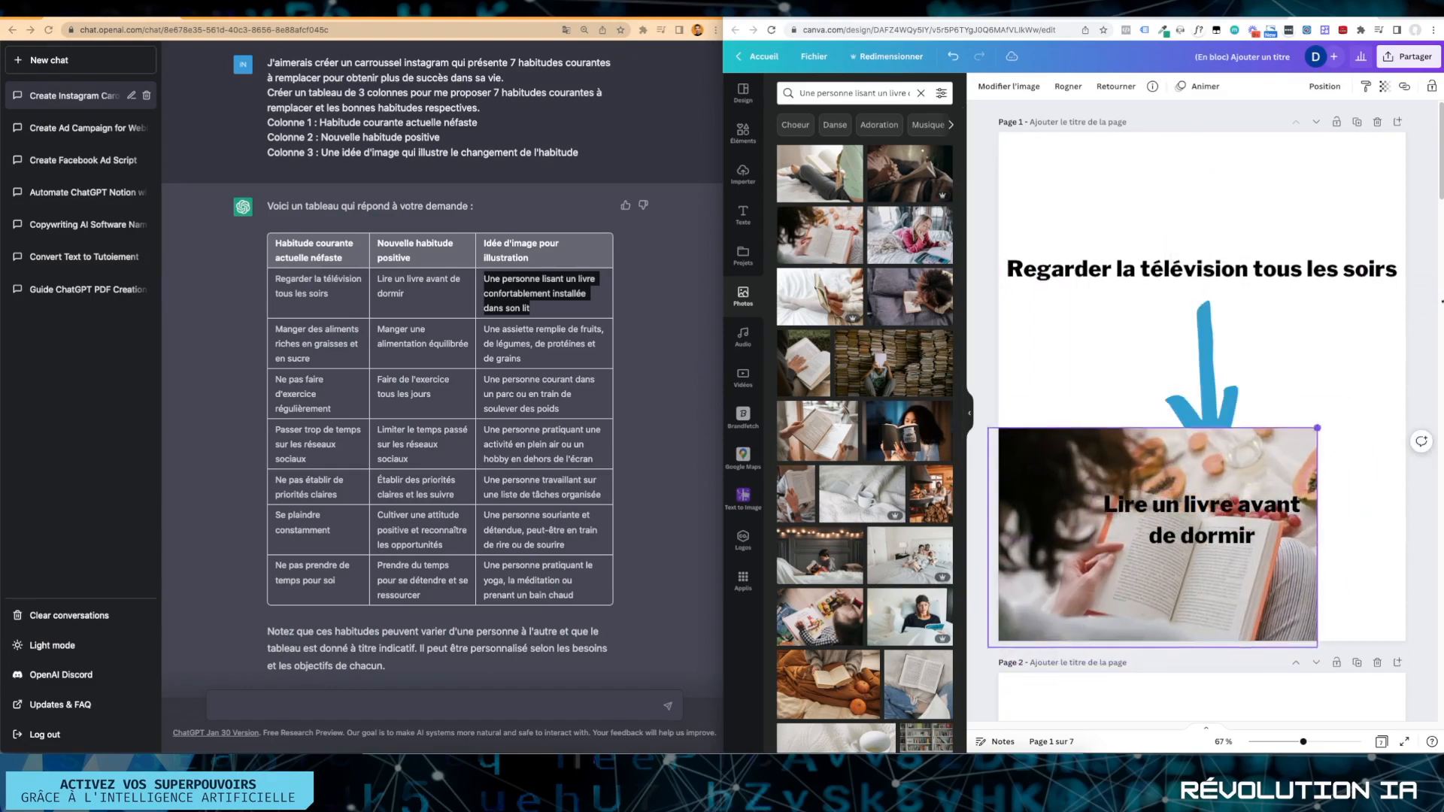
pyautogui.moveTo(1413, 310); pyautogui.dragTo(1380, 340)
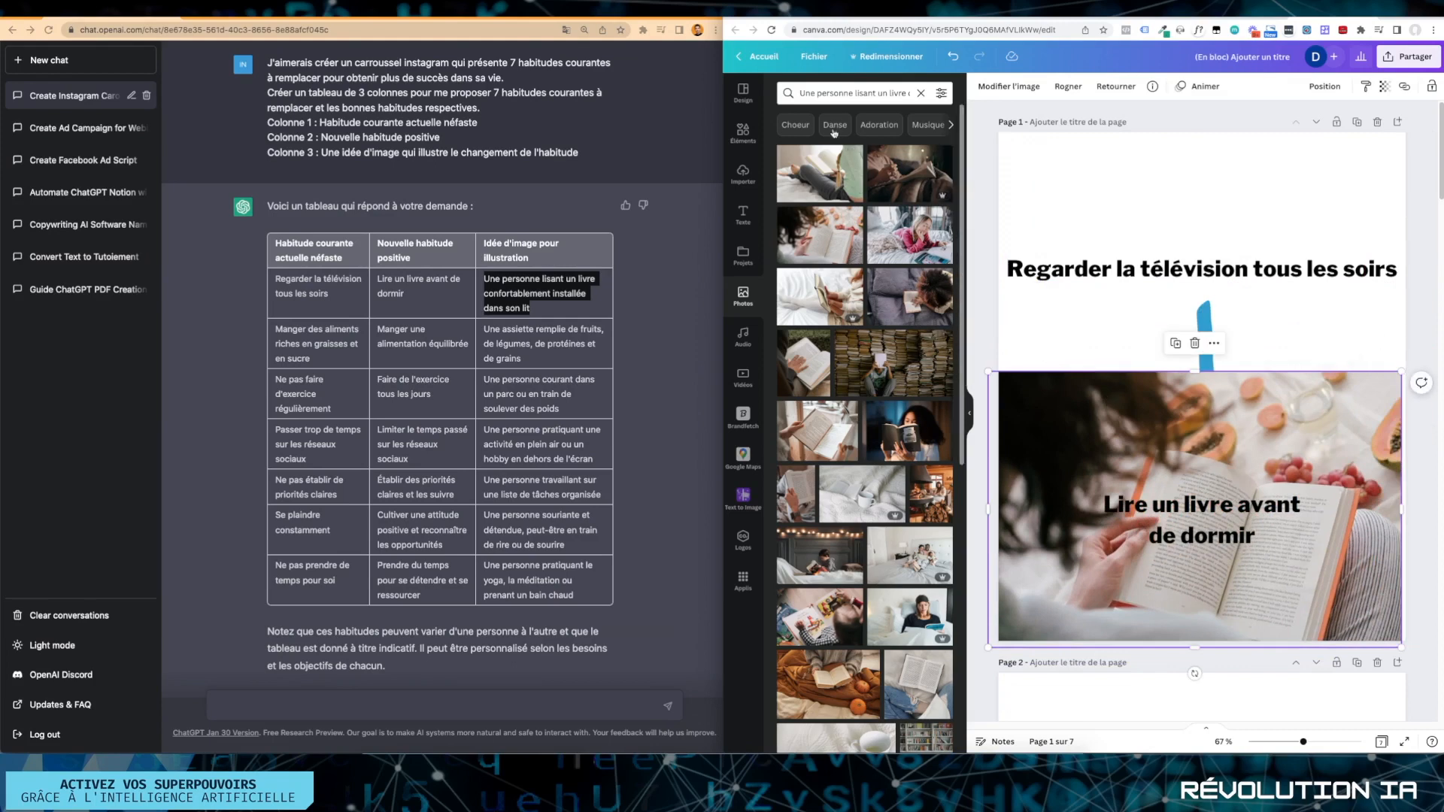
# Search the photos for "regarder la télé dans le noir".
pyautogui.click(822, 88)
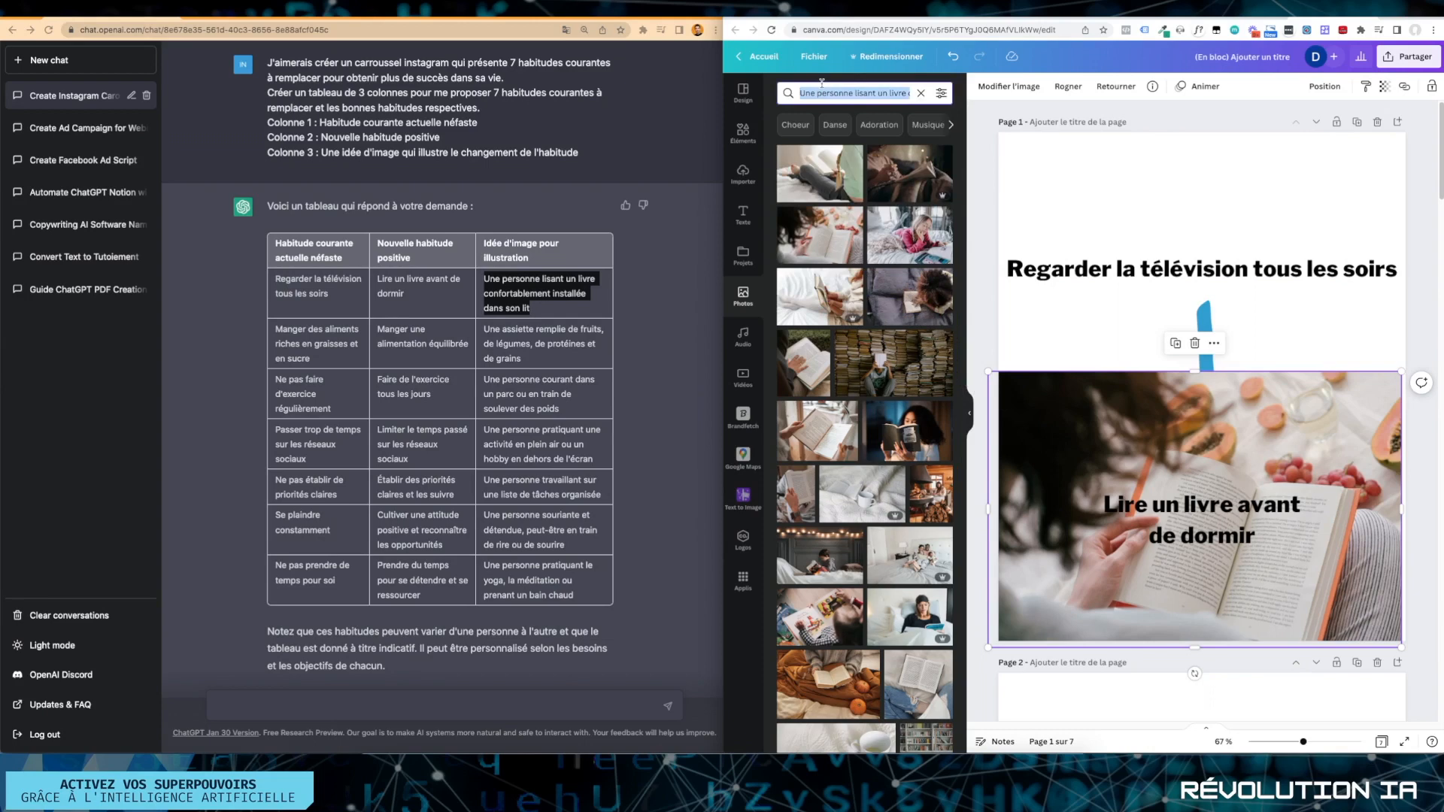
pyautogui.write('regarder la télé')
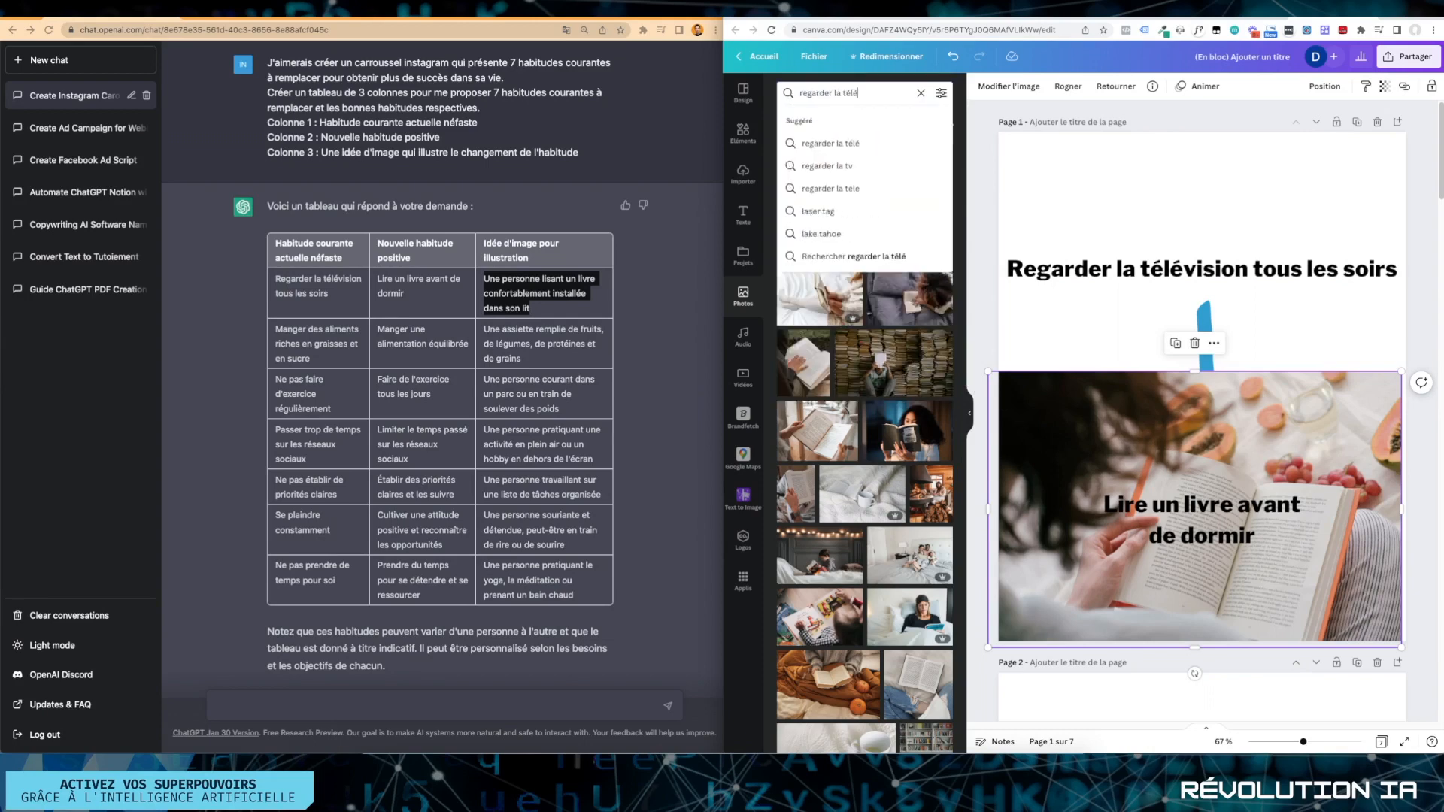
pyautogui.write(' das')
pyautogui.write('ns le noir')
pyautogui.press('Return')
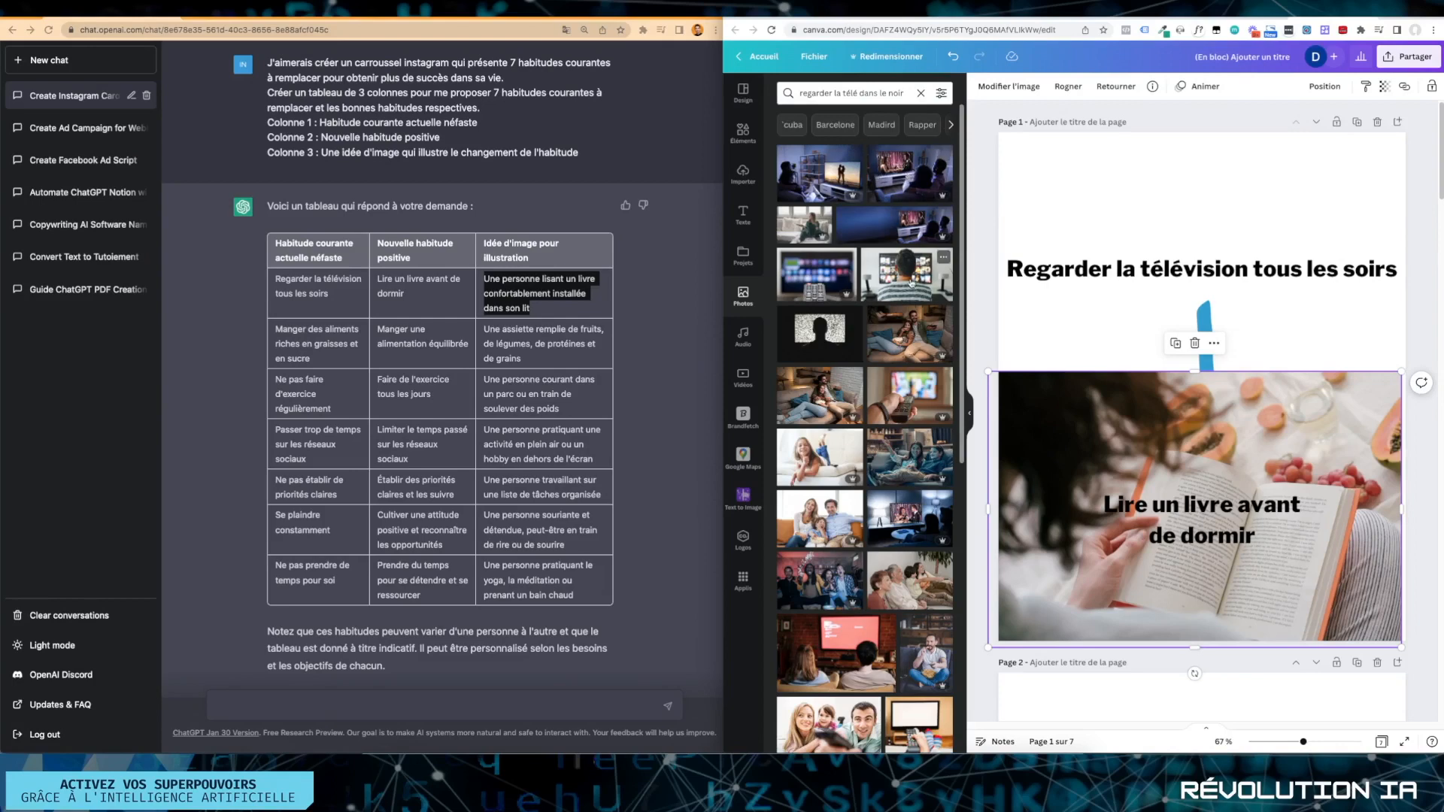
# Add the photo of a hand pointing a remote at full width across page 1's upper half and realign the book photo below it.
pyautogui.click(907, 404)
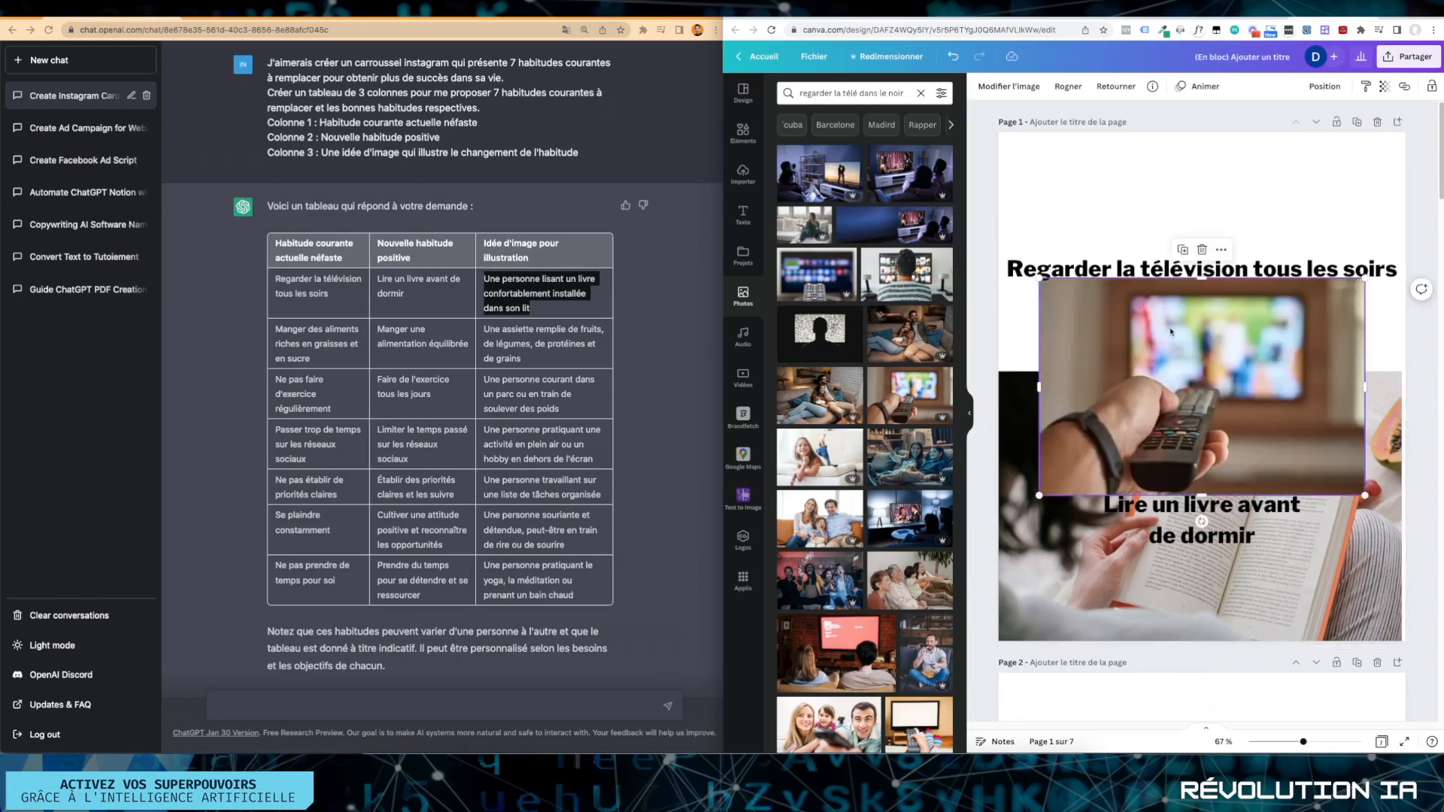
pyautogui.moveTo(1171, 331); pyautogui.dragTo(1120, 168)
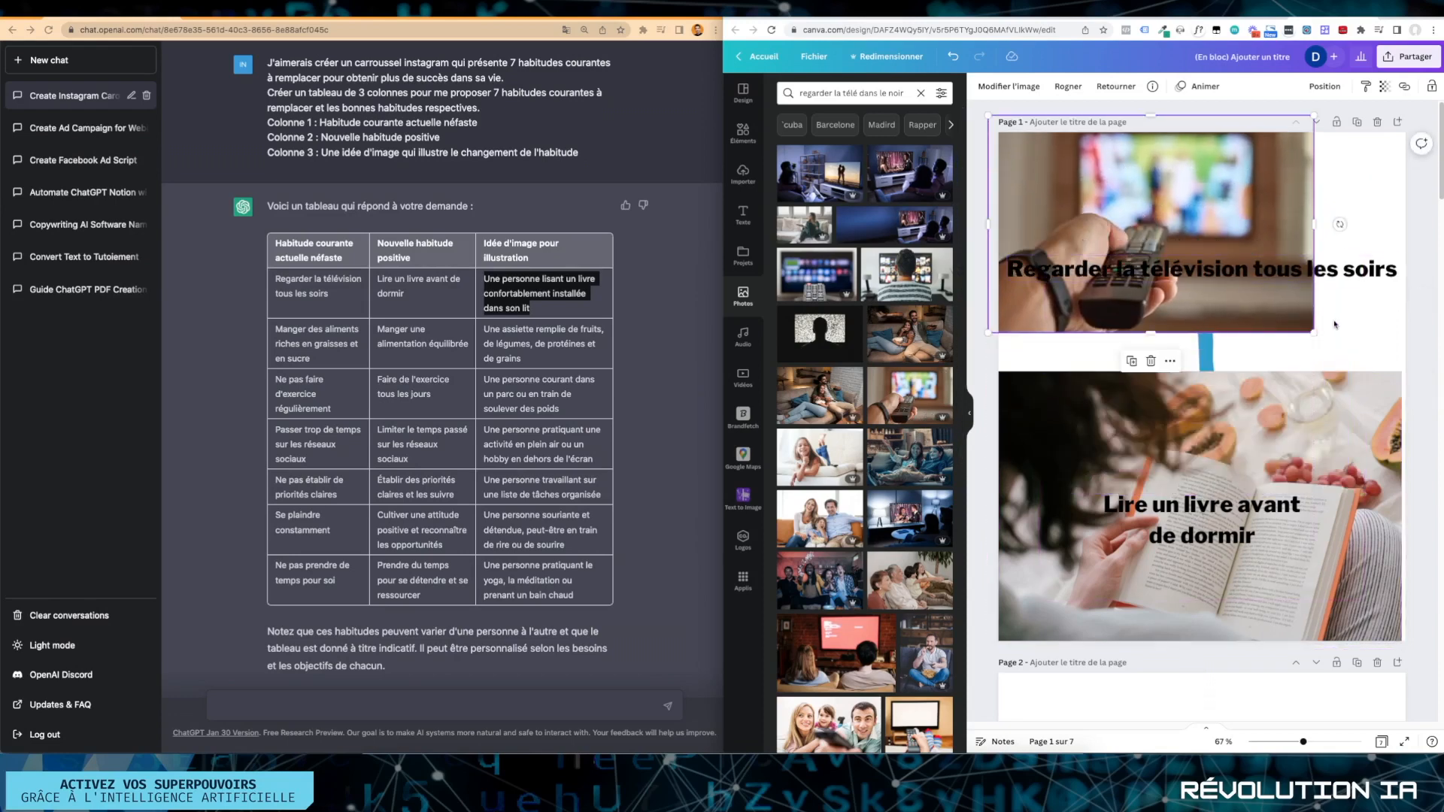
pyautogui.moveTo(1312, 332); pyautogui.dragTo(1363, 431)
pyautogui.click(1388, 407)
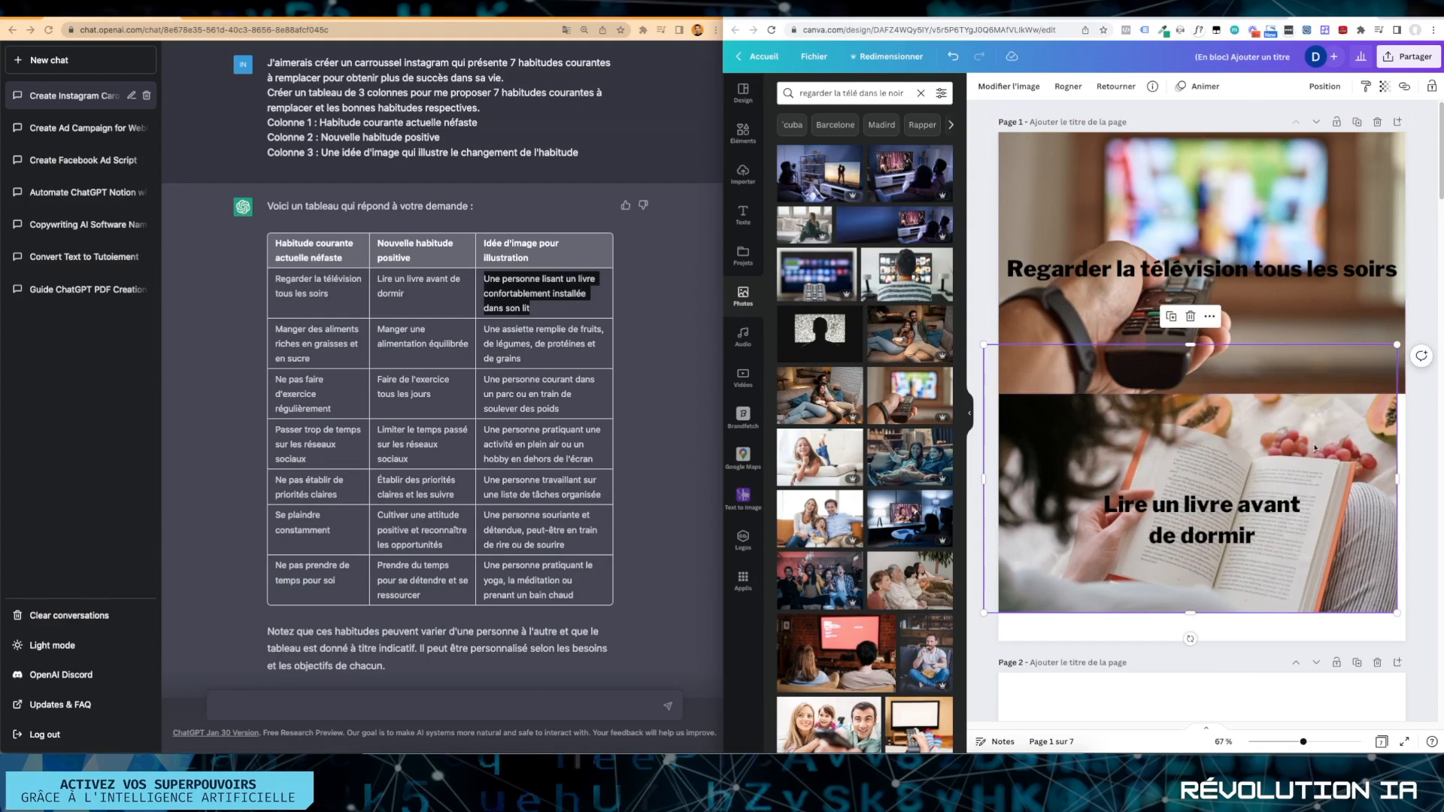
pyautogui.moveTo(1321, 487); pyautogui.dragTo(1328, 478)
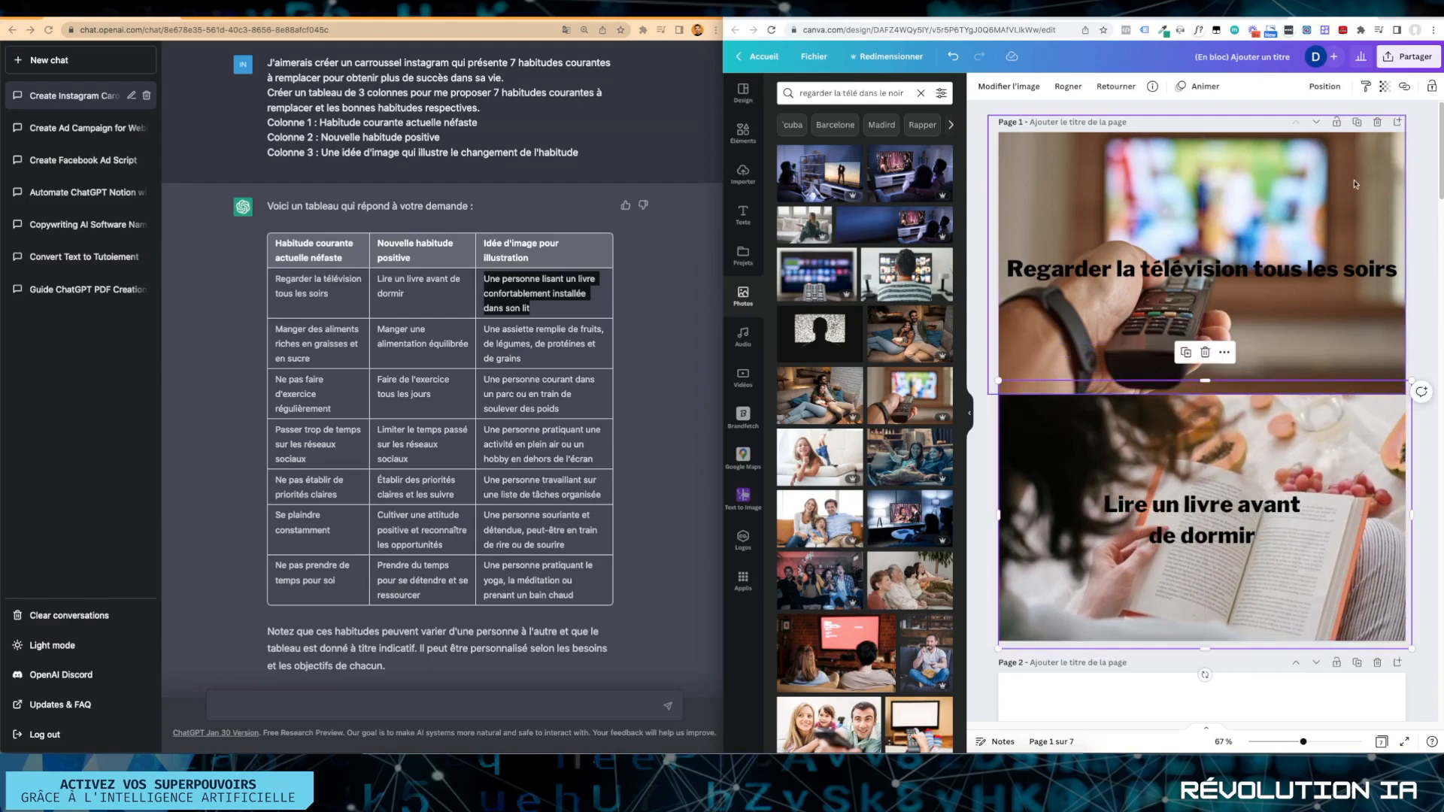
# Bring the book photo to the front and shift the television photo up so it ends at the book photo's upper edge.
pyautogui.click(1325, 86)
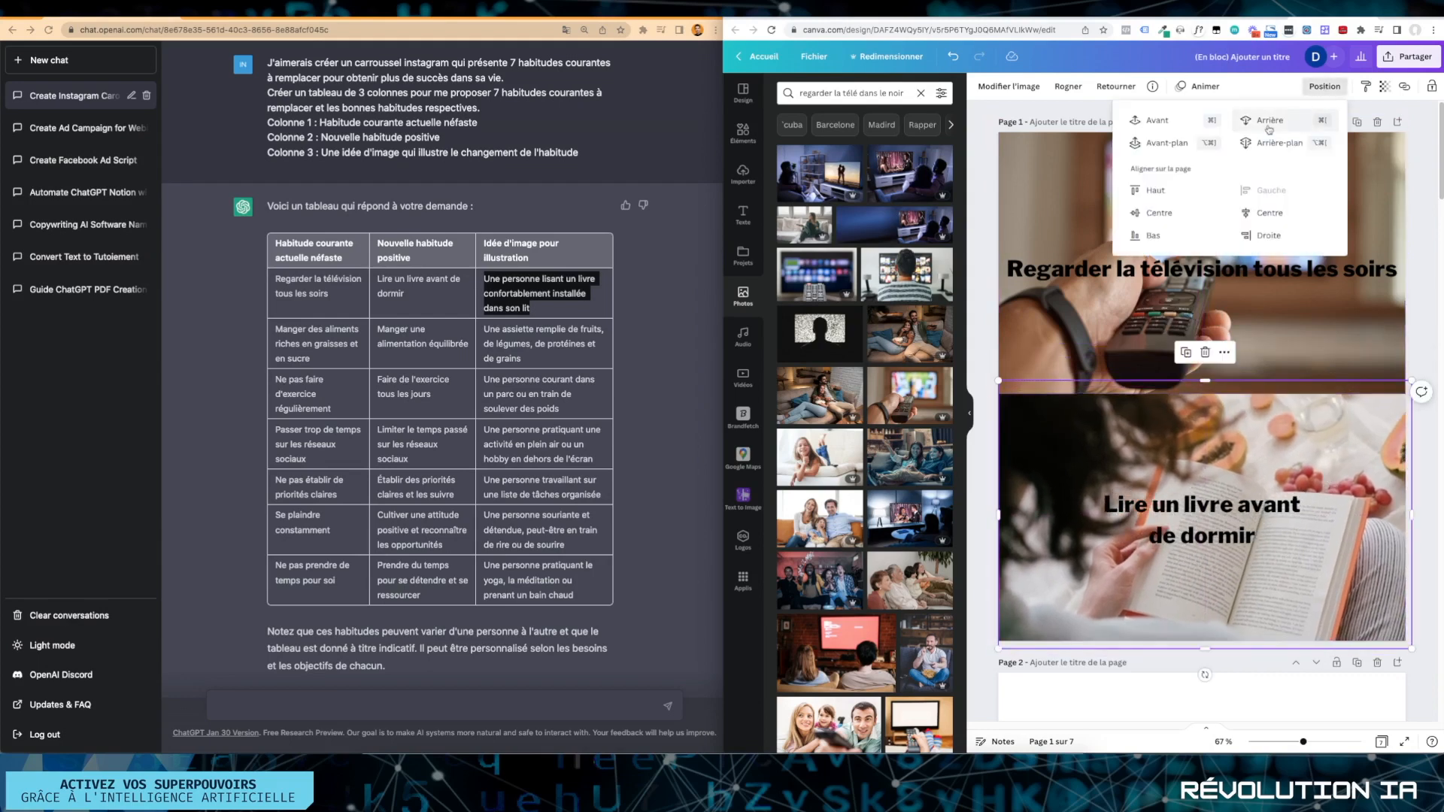
pyautogui.click(1163, 143)
pyautogui.click(1323, 340)
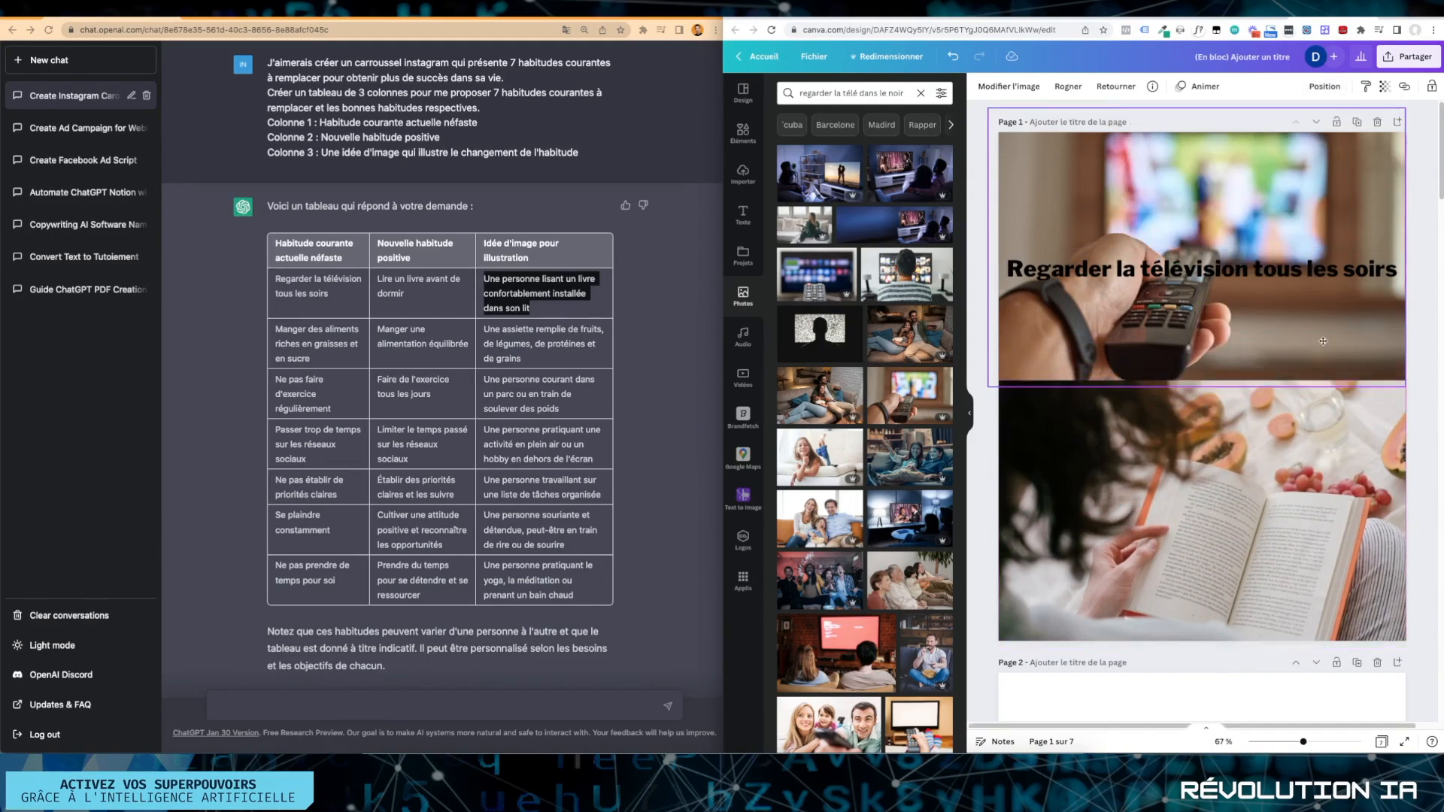
pyautogui.moveTo(1324, 341); pyautogui.dragTo(1324, 338)
pyautogui.click(1421, 312)
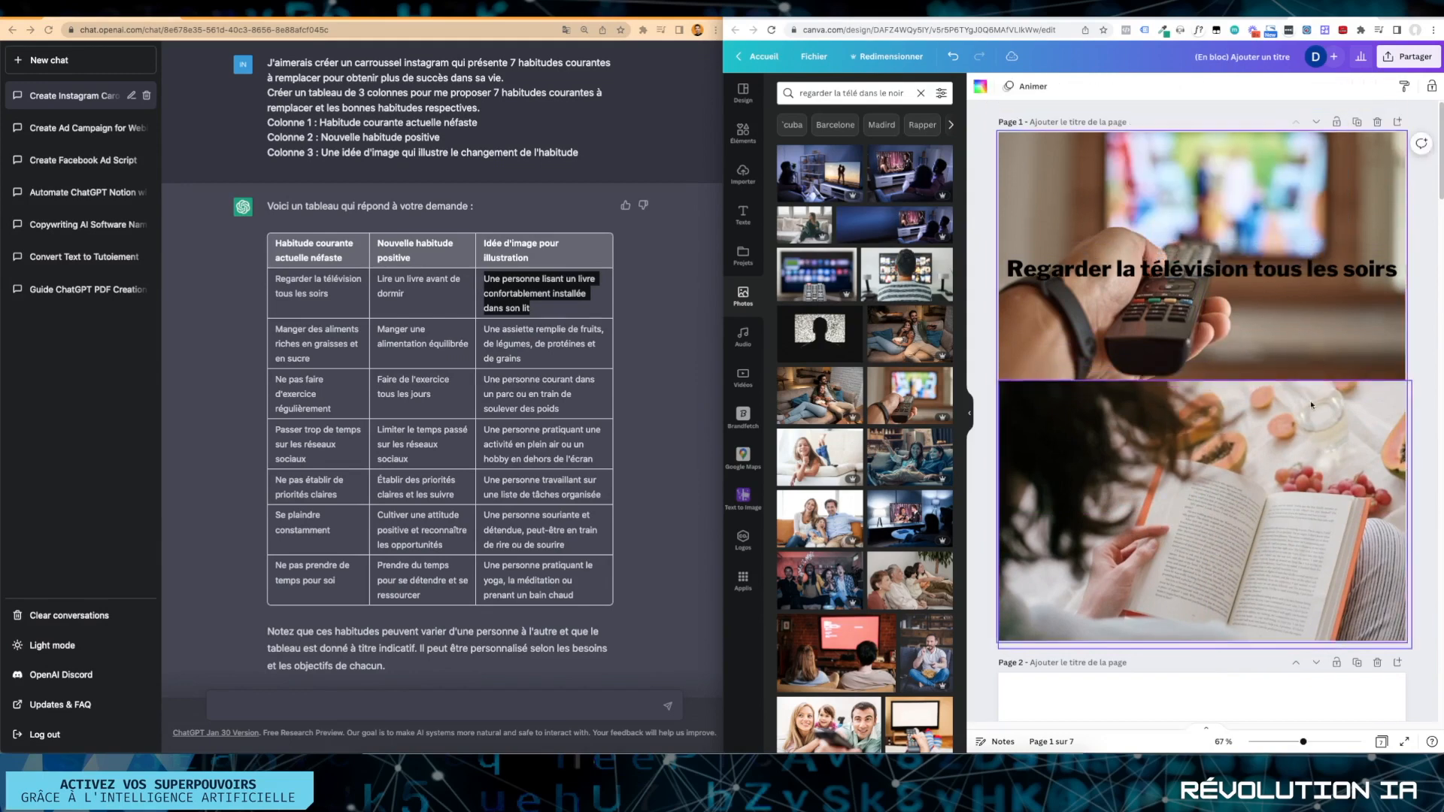
# Send the television photo one level backward, behind the arrow, and select the book photo.
pyautogui.click(1377, 162)
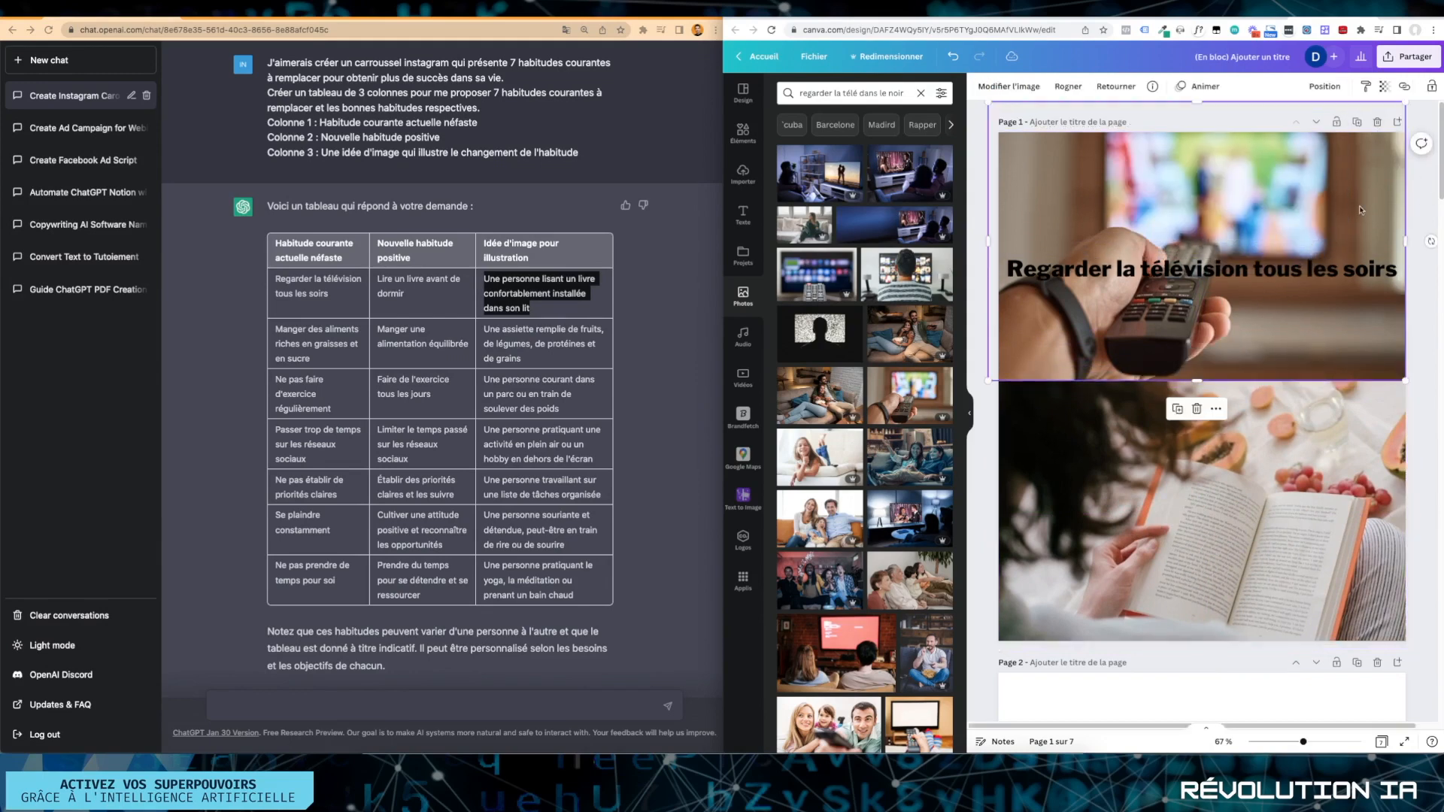
pyautogui.click(1324, 86)
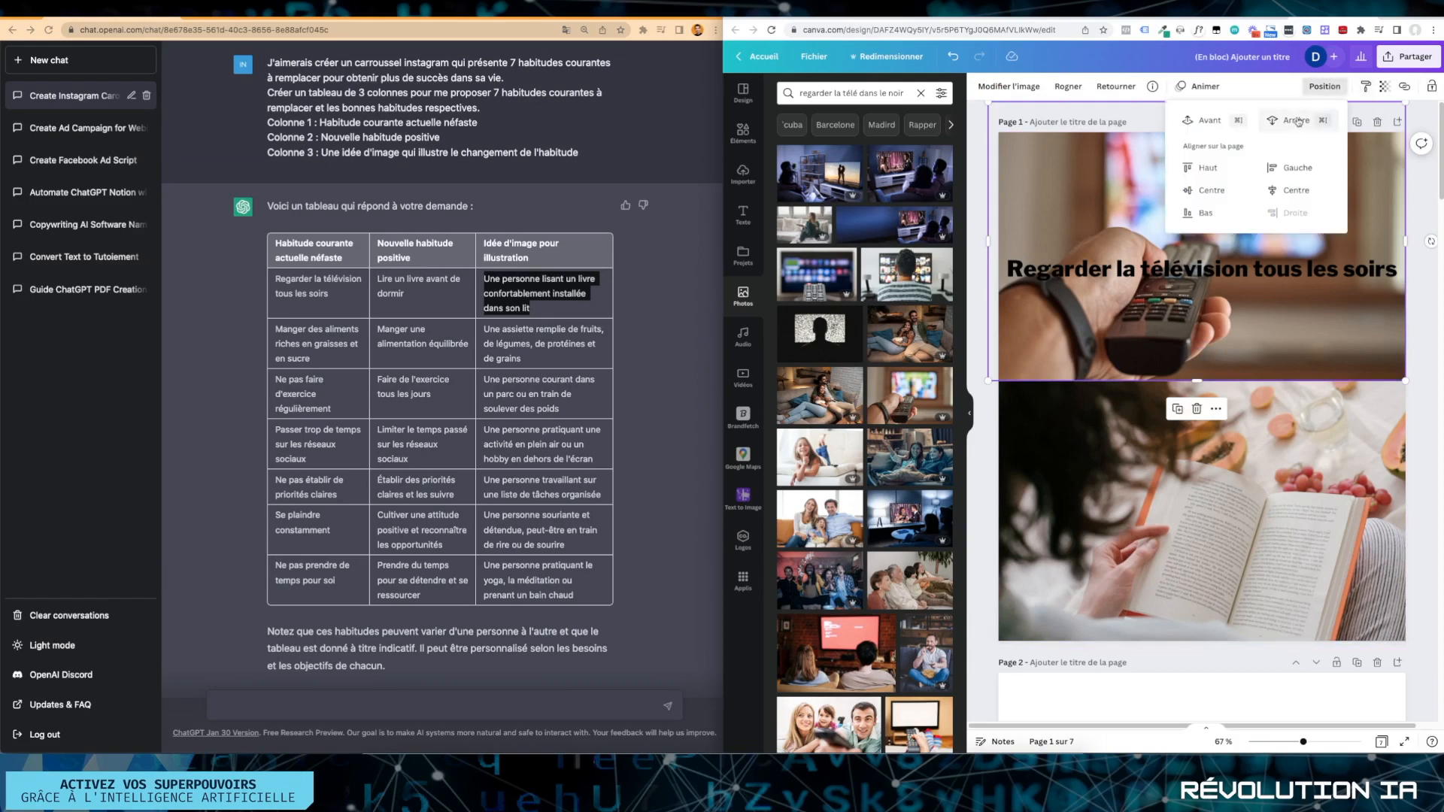
pyautogui.click(1299, 122)
pyautogui.click(1296, 452)
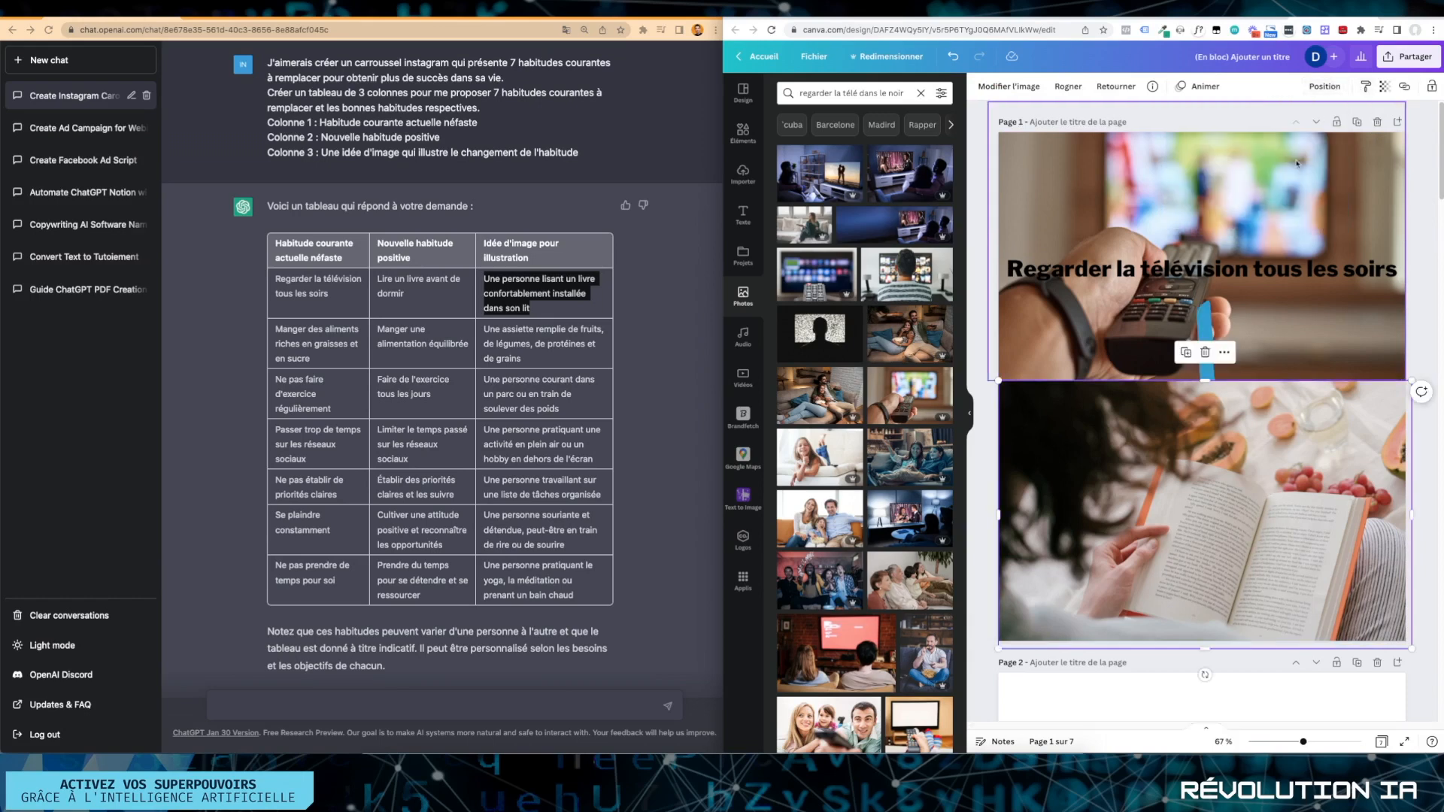
# Send page 1's book photo backward so it sits behind the arrow and the "Lire un livre avant de dormir" text.
pyautogui.click(1330, 85)
pyautogui.click(1299, 121)
pyautogui.click(1299, 122)
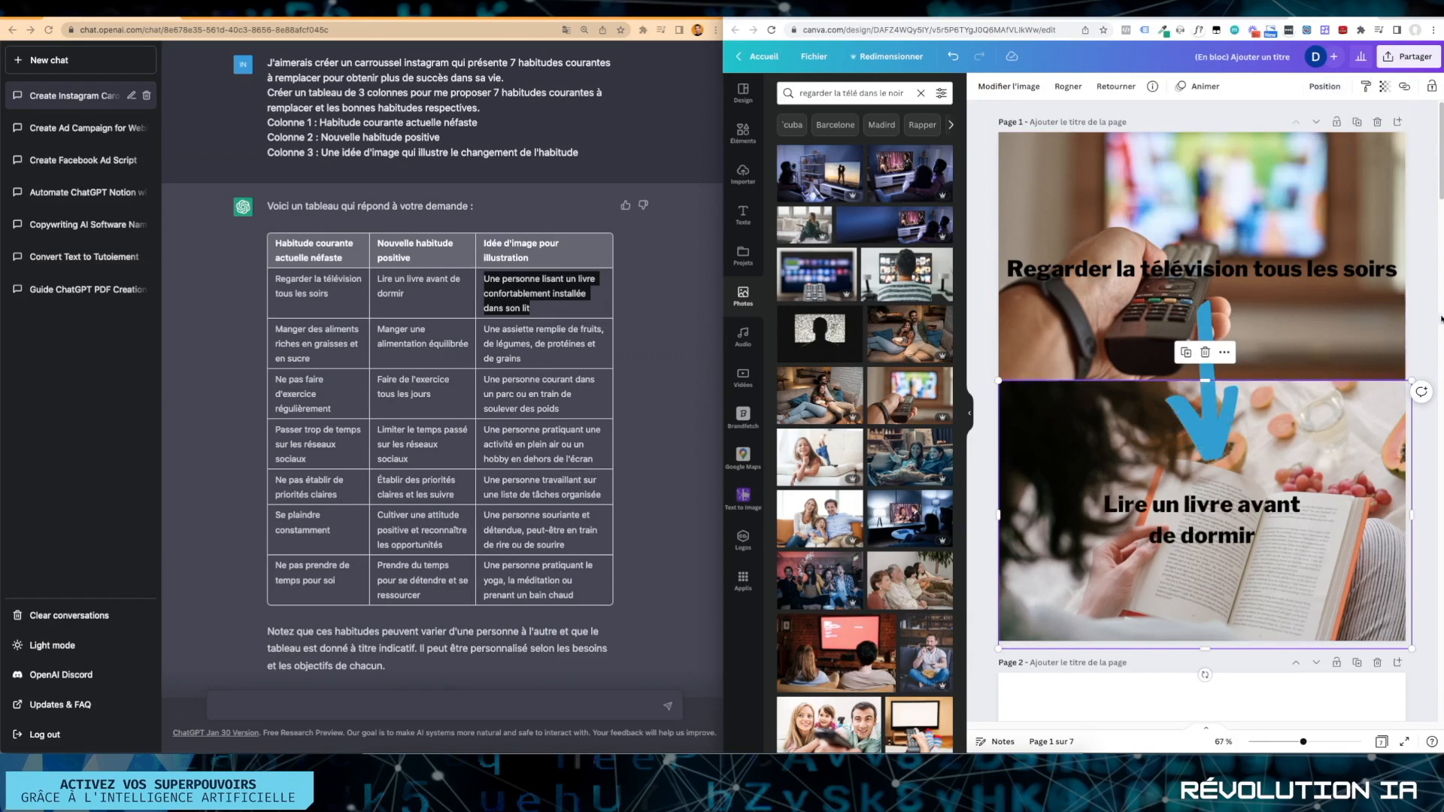
pyautogui.click(1194, 355)
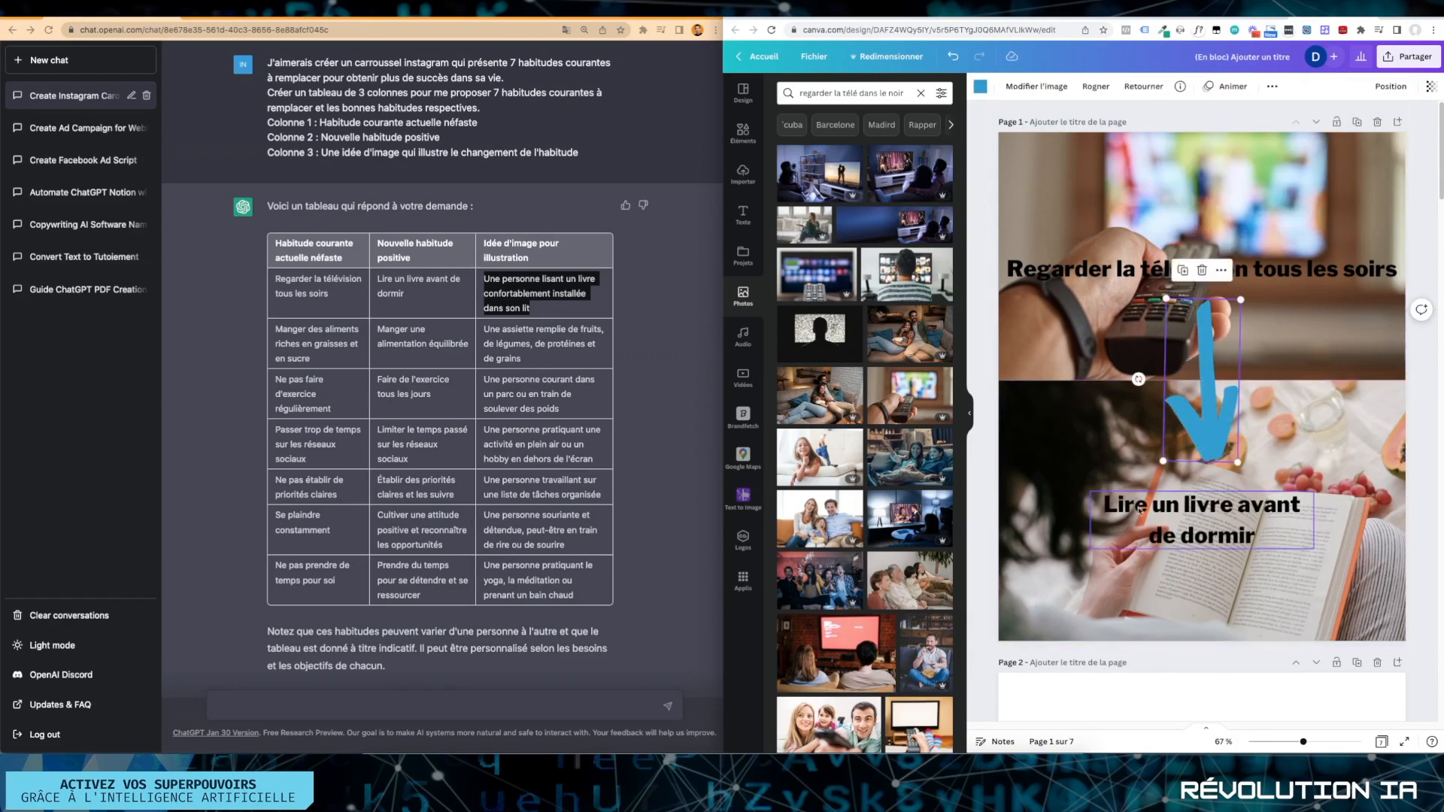
# Move the "Regarder la télévision tous les soirs" text to the upper edge of page 1 and colour it white.
pyautogui.click(1112, 263)
pyautogui.moveTo(1112, 263); pyautogui.dragTo(1112, 167)
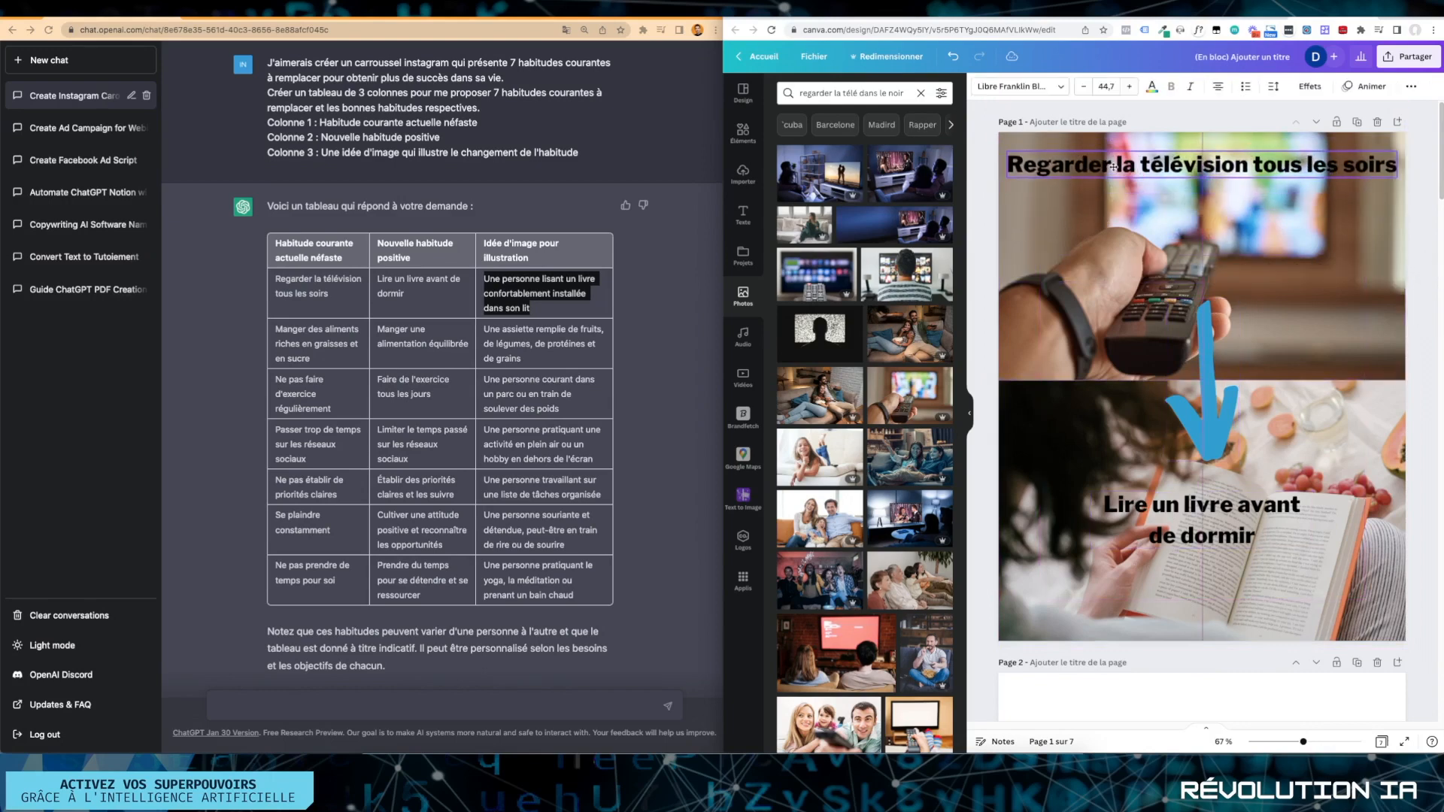
pyautogui.click(1153, 88)
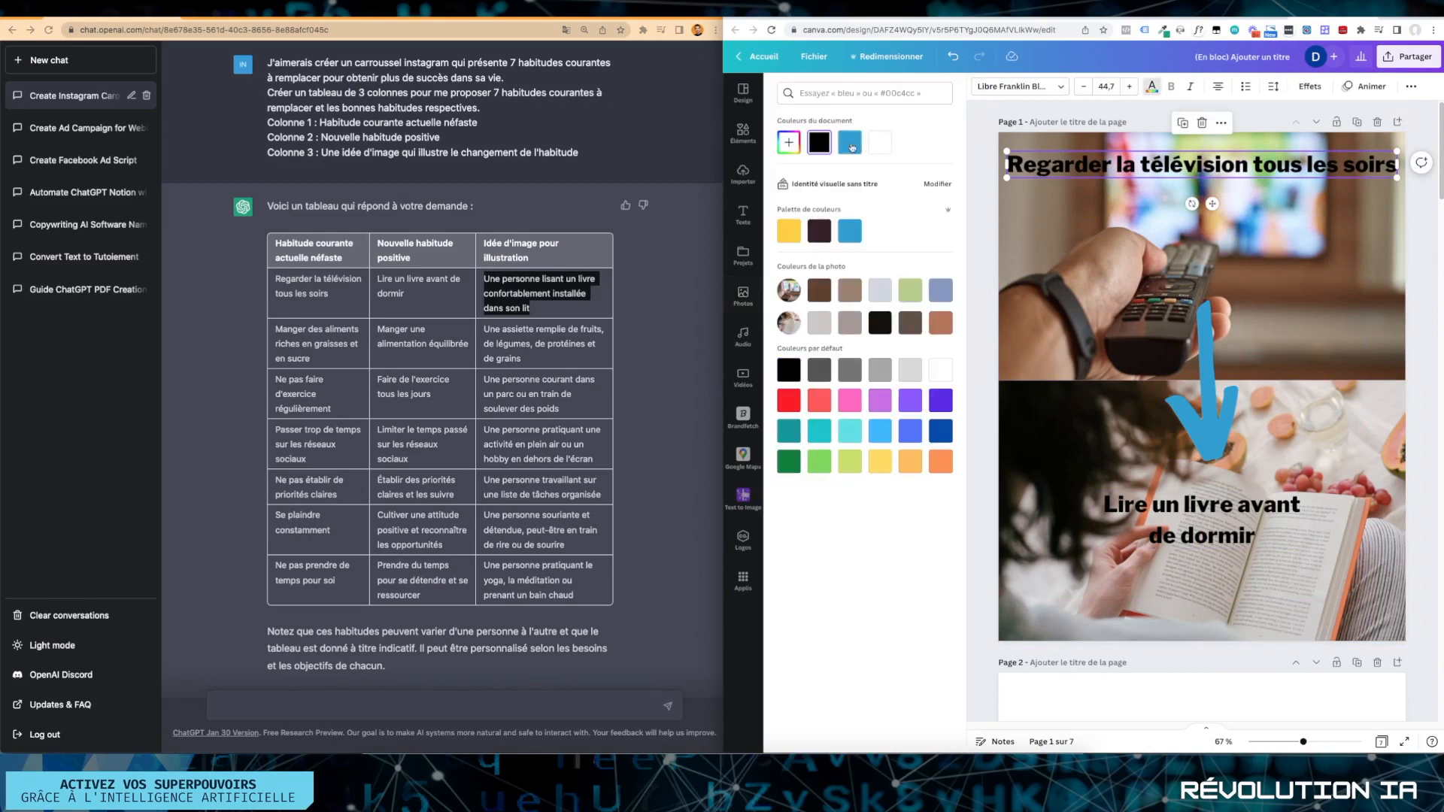
pyautogui.click(851, 143)
pyautogui.click(882, 144)
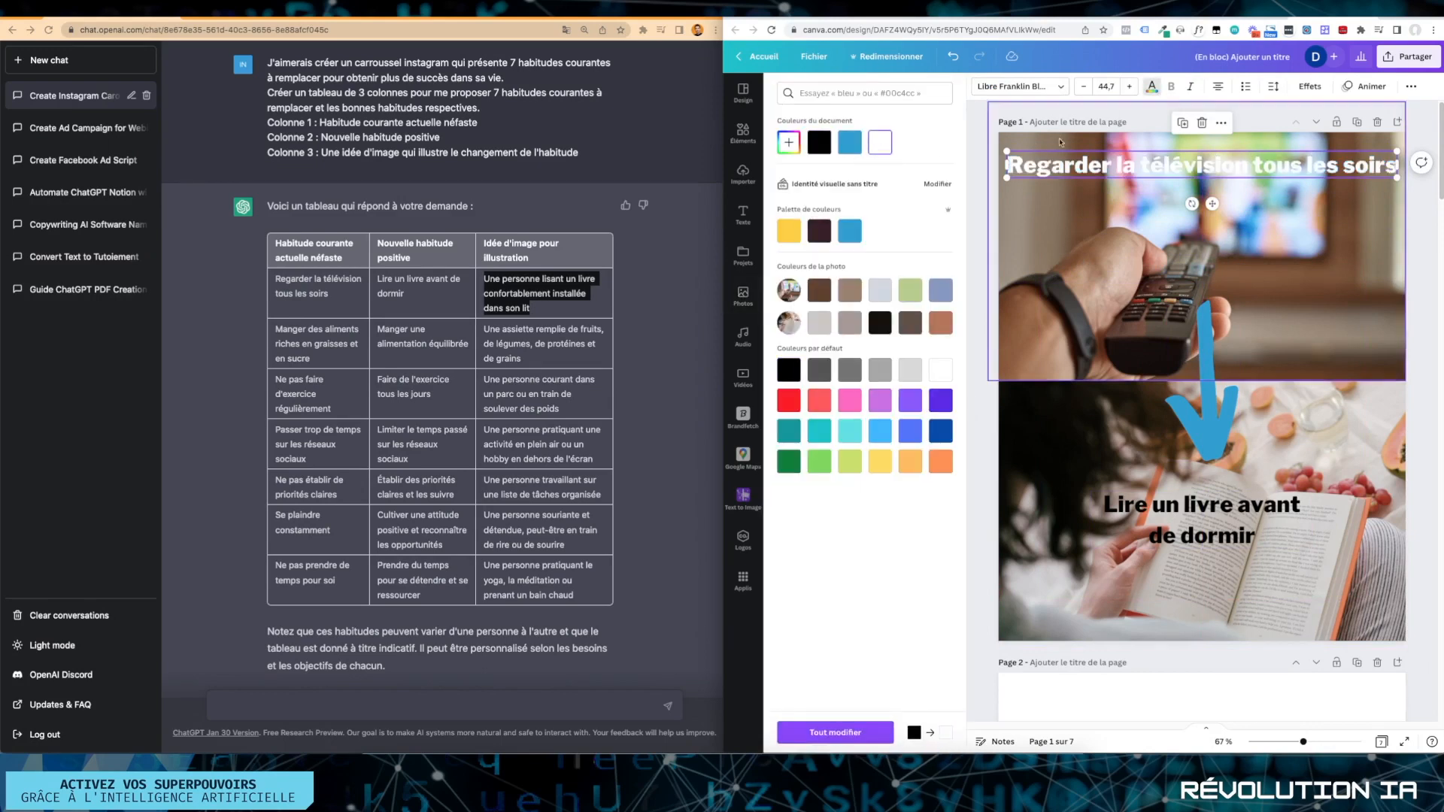
# Apply the Élévation effect to the television text with its intensity set to 100.
pyautogui.click(1310, 87)
pyautogui.click(921, 163)
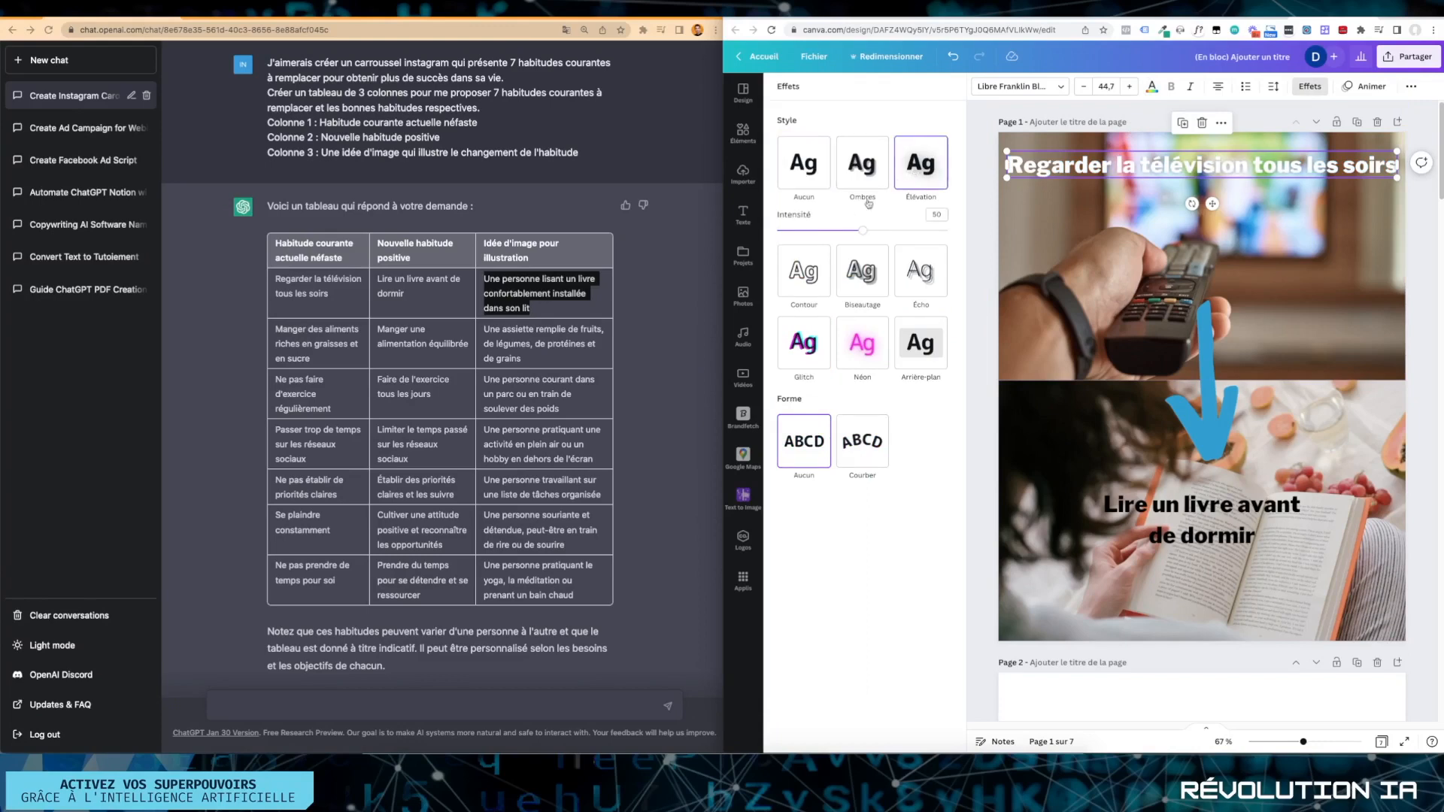
pyautogui.moveTo(905, 231); pyautogui.dragTo(970, 234)
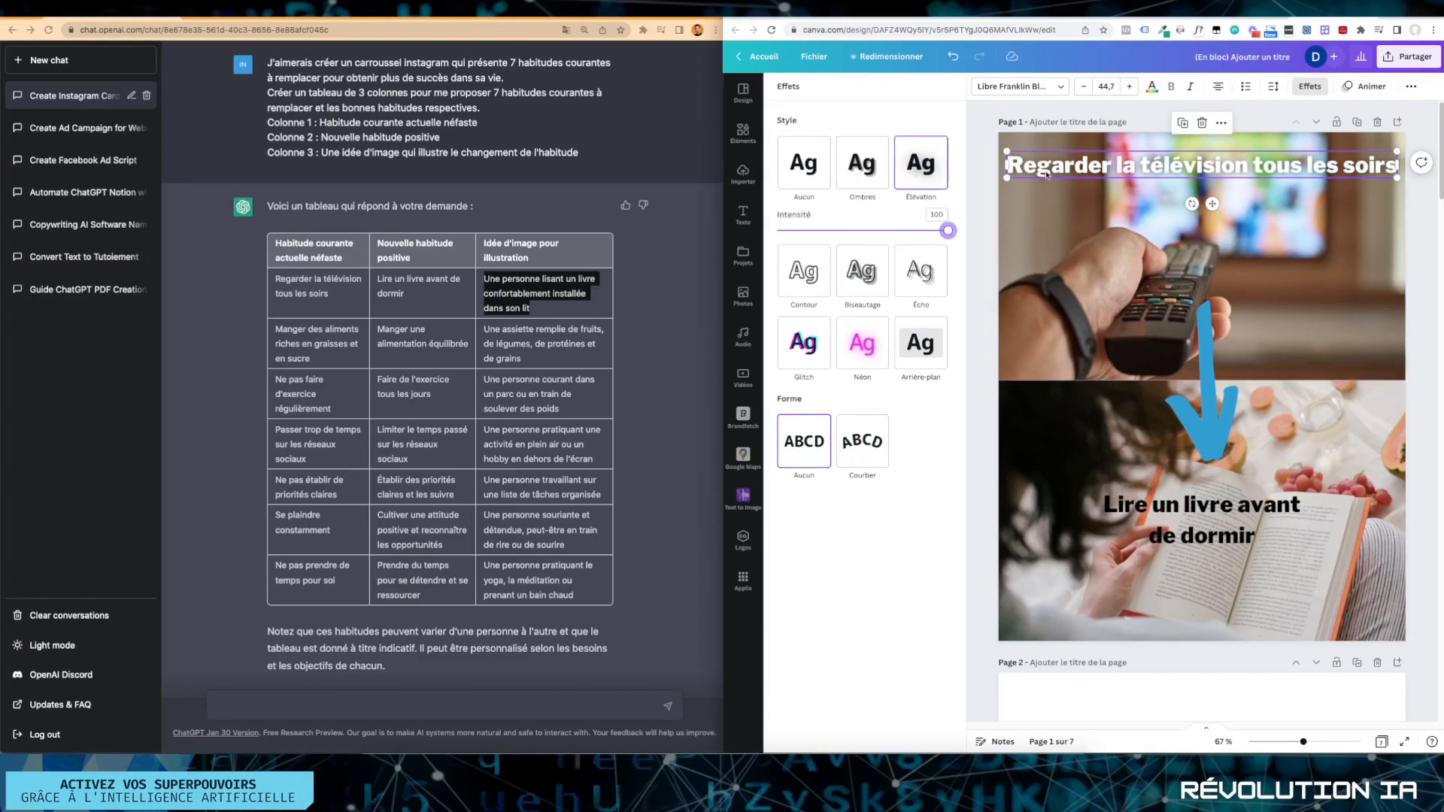
# Widen the "Lire un livre avant de dormir" text so it fits on one line and place it along the book photo's upper edge.
pyautogui.moveTo(1187, 516); pyautogui.dragTo(1095, 593)
pyautogui.click(1206, 595)
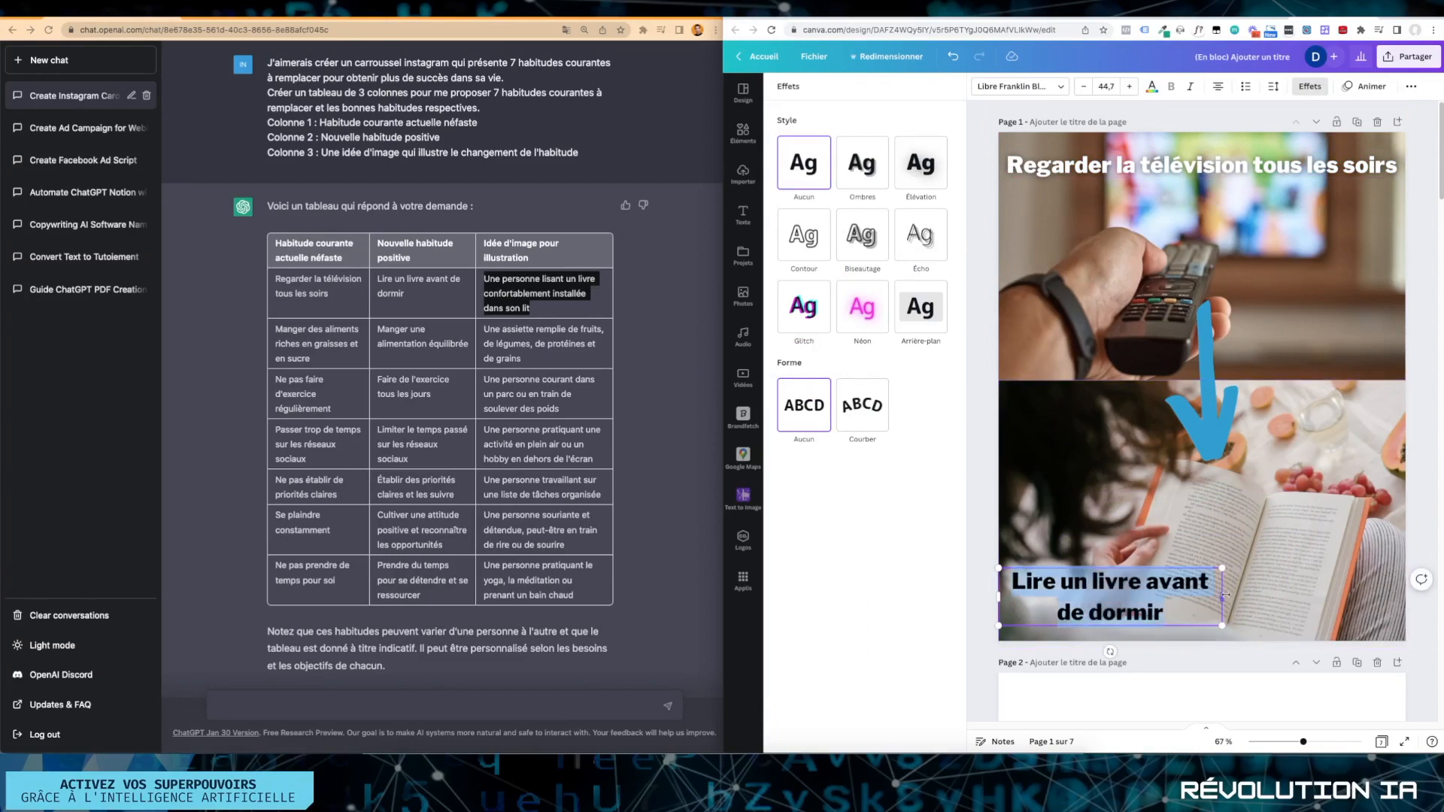
pyautogui.moveTo(1223, 597); pyautogui.dragTo(1442, 496)
pyautogui.click(1183, 583)
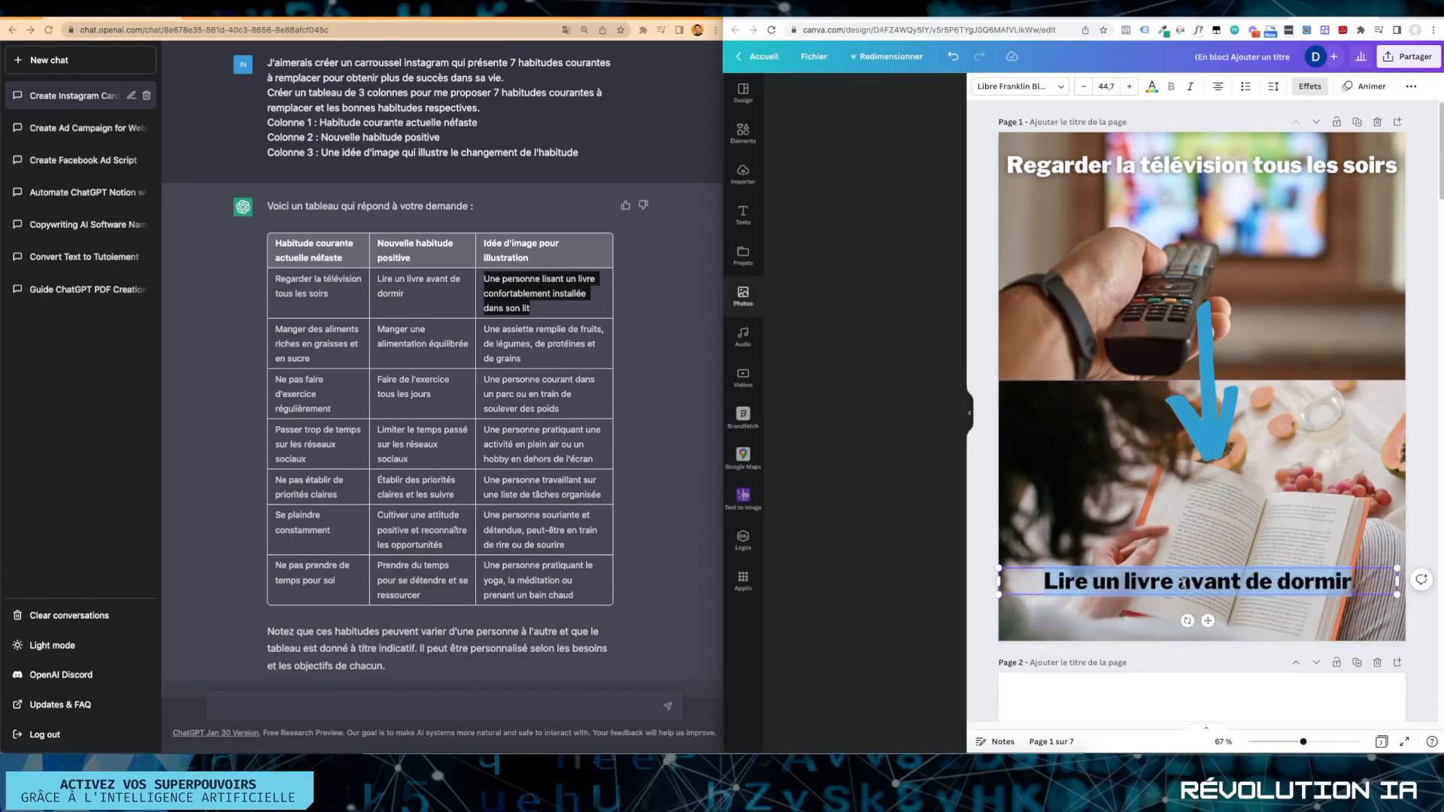
pyautogui.click(1206, 449)
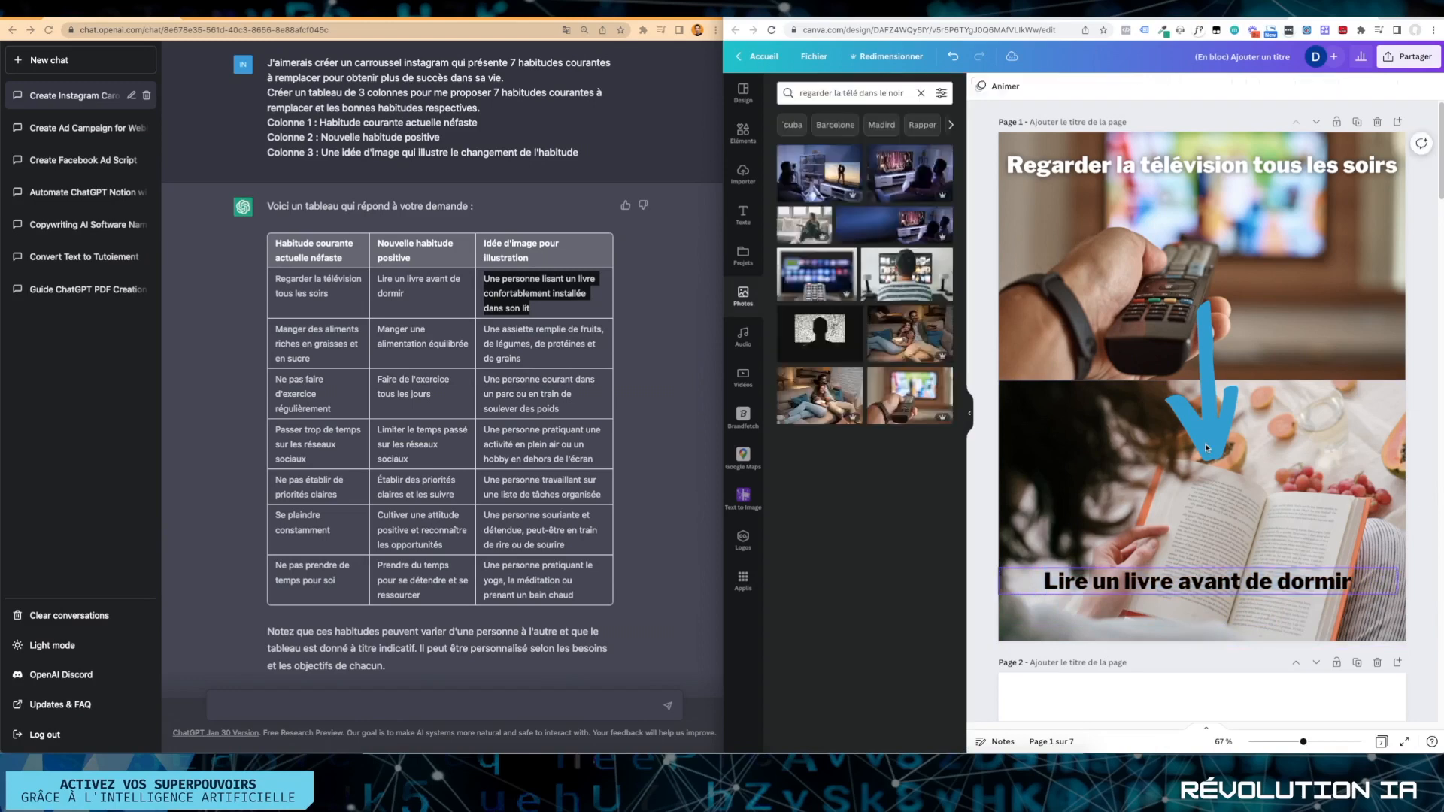
pyautogui.moveTo(1196, 582); pyautogui.dragTo(1200, 407)
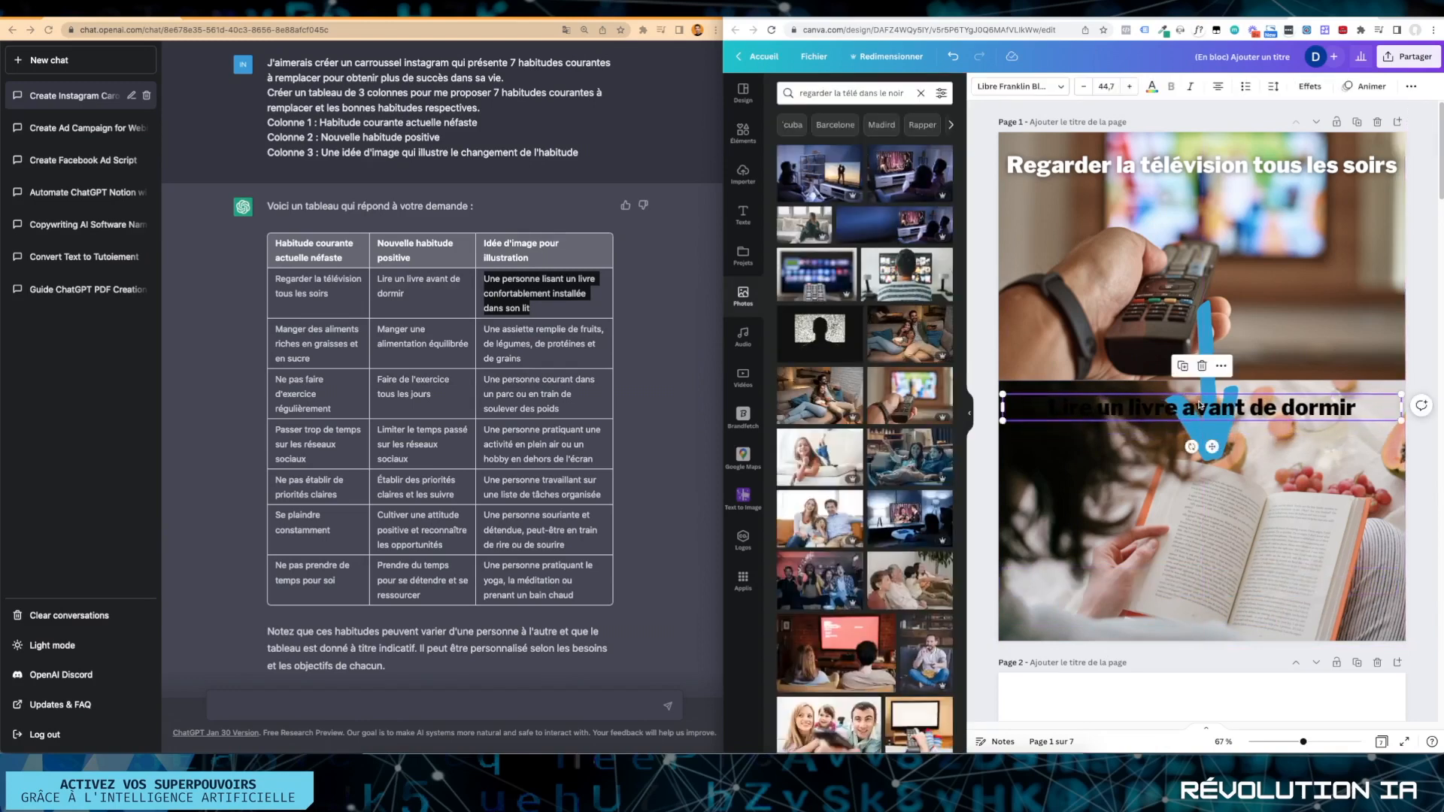
# Colour the "Lire un livre avant de dormir" text white and give it the Élévation effect at nearly full intensity.
pyautogui.click(1151, 86)
pyautogui.click(888, 145)
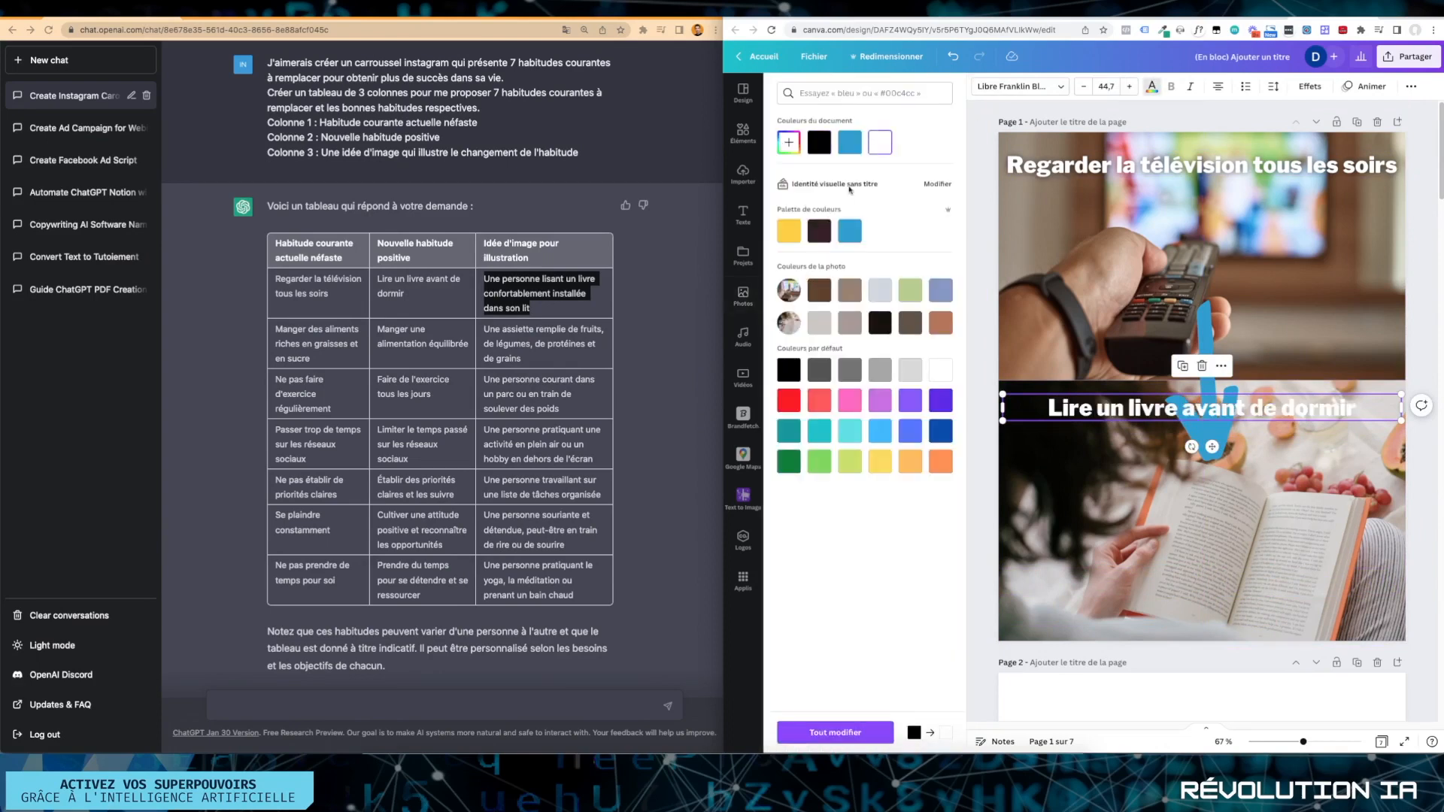
pyautogui.click(1310, 87)
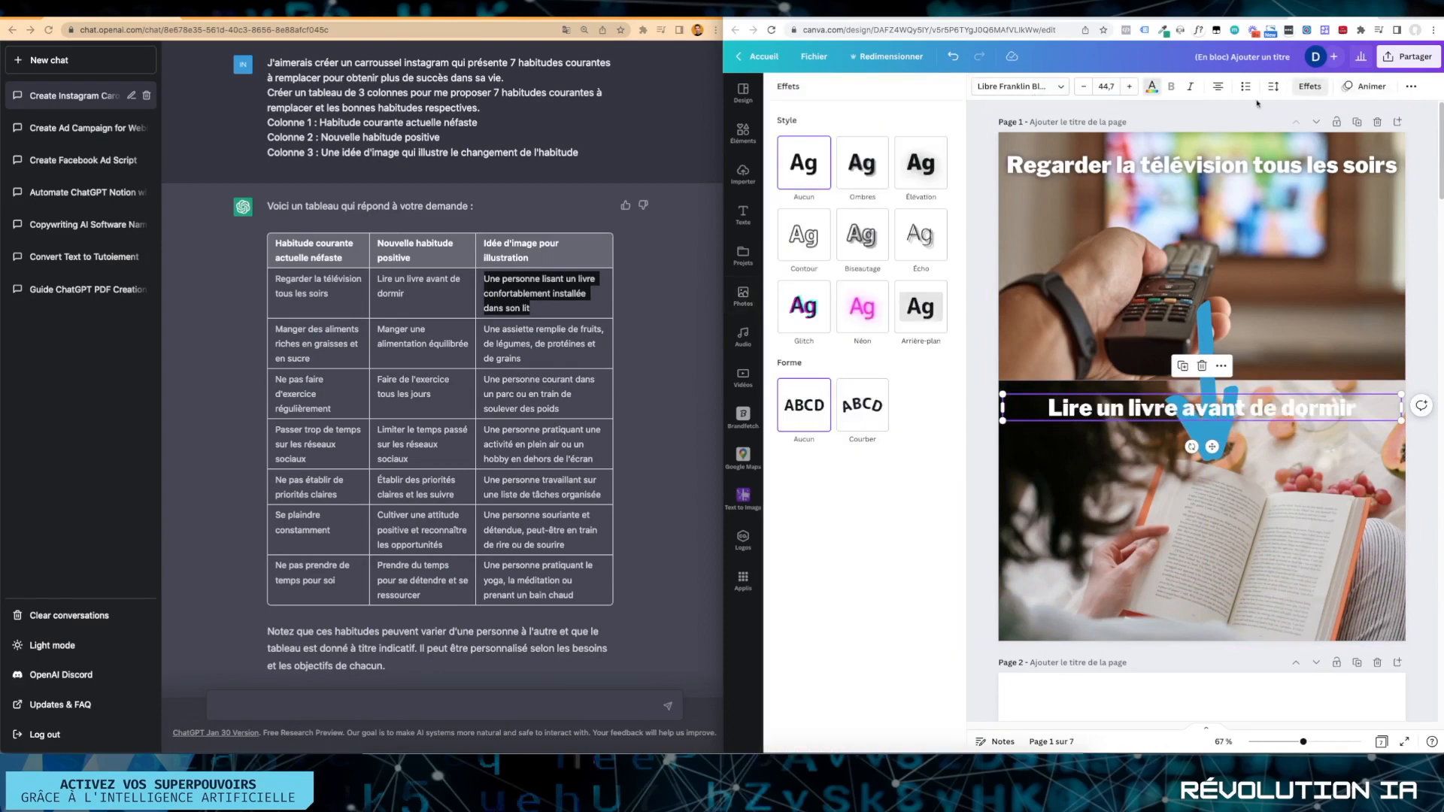
pyautogui.click(908, 163)
pyautogui.moveTo(864, 231); pyautogui.dragTo(961, 233)
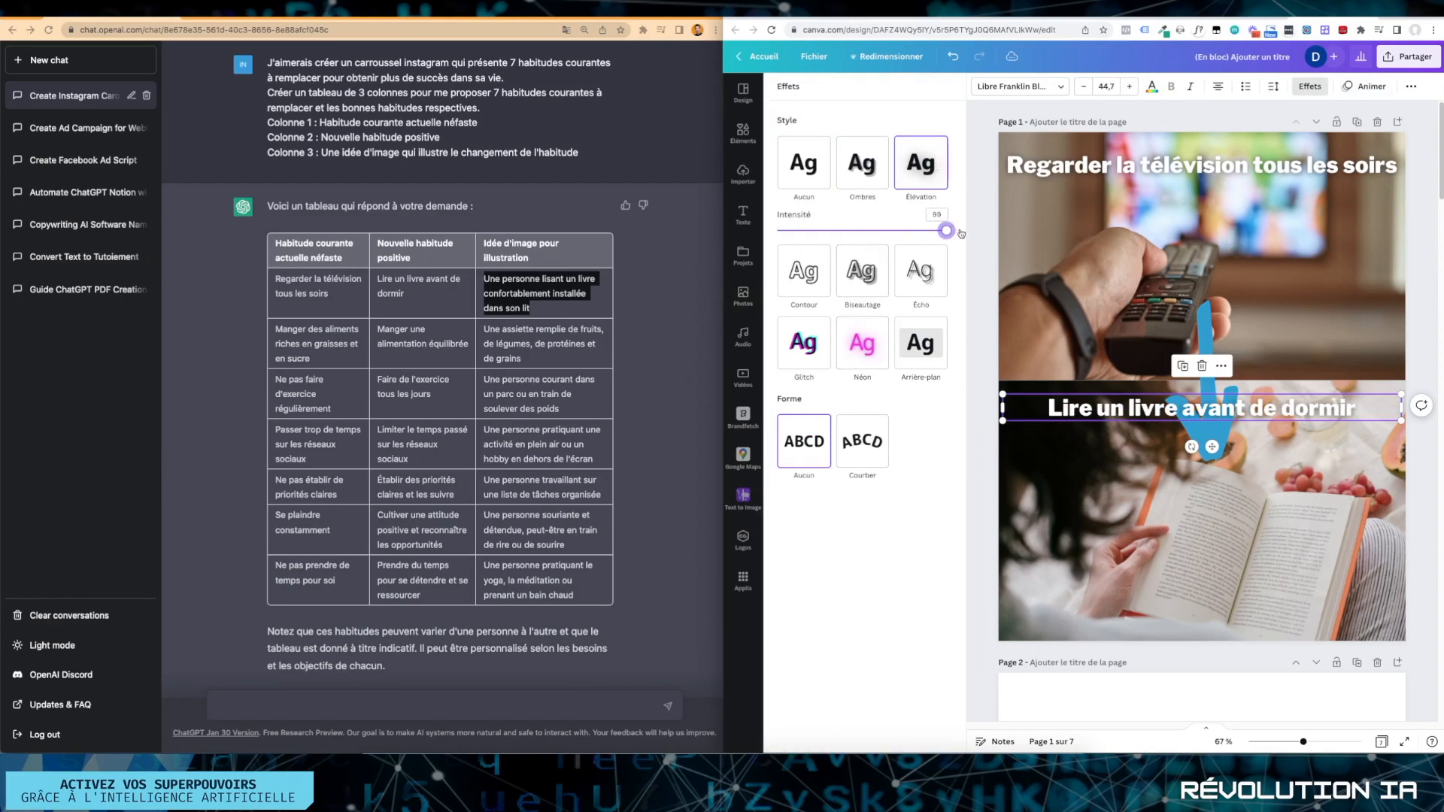
# Shrink the arrow to about half its size across the seam between both photos and position the book text just below it.
pyautogui.click(1194, 416)
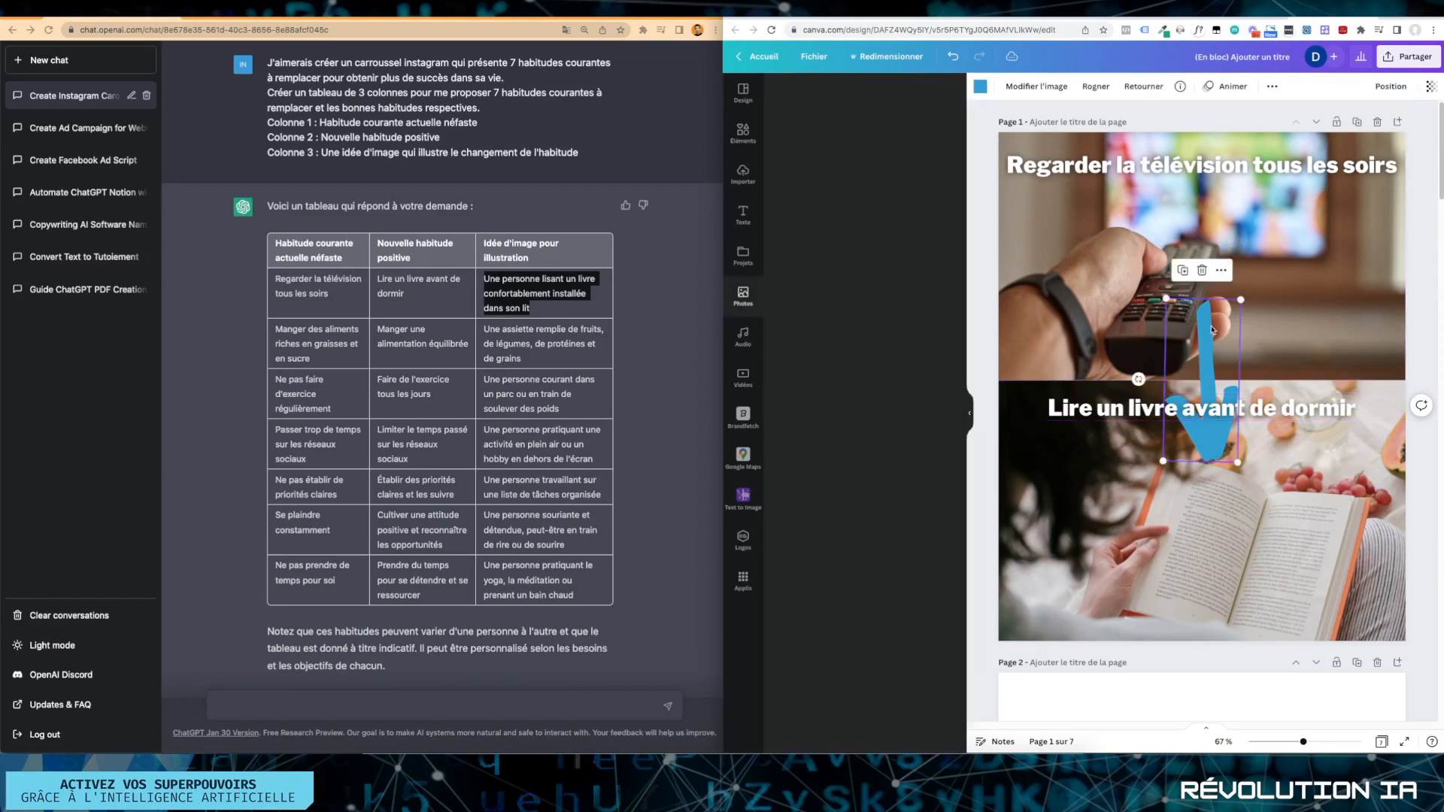
pyautogui.moveTo(1163, 461); pyautogui.dragTo(1193, 379)
pyautogui.keyDown('shift'); pyautogui.click(1205, 417); pyautogui.keyUp('shift')
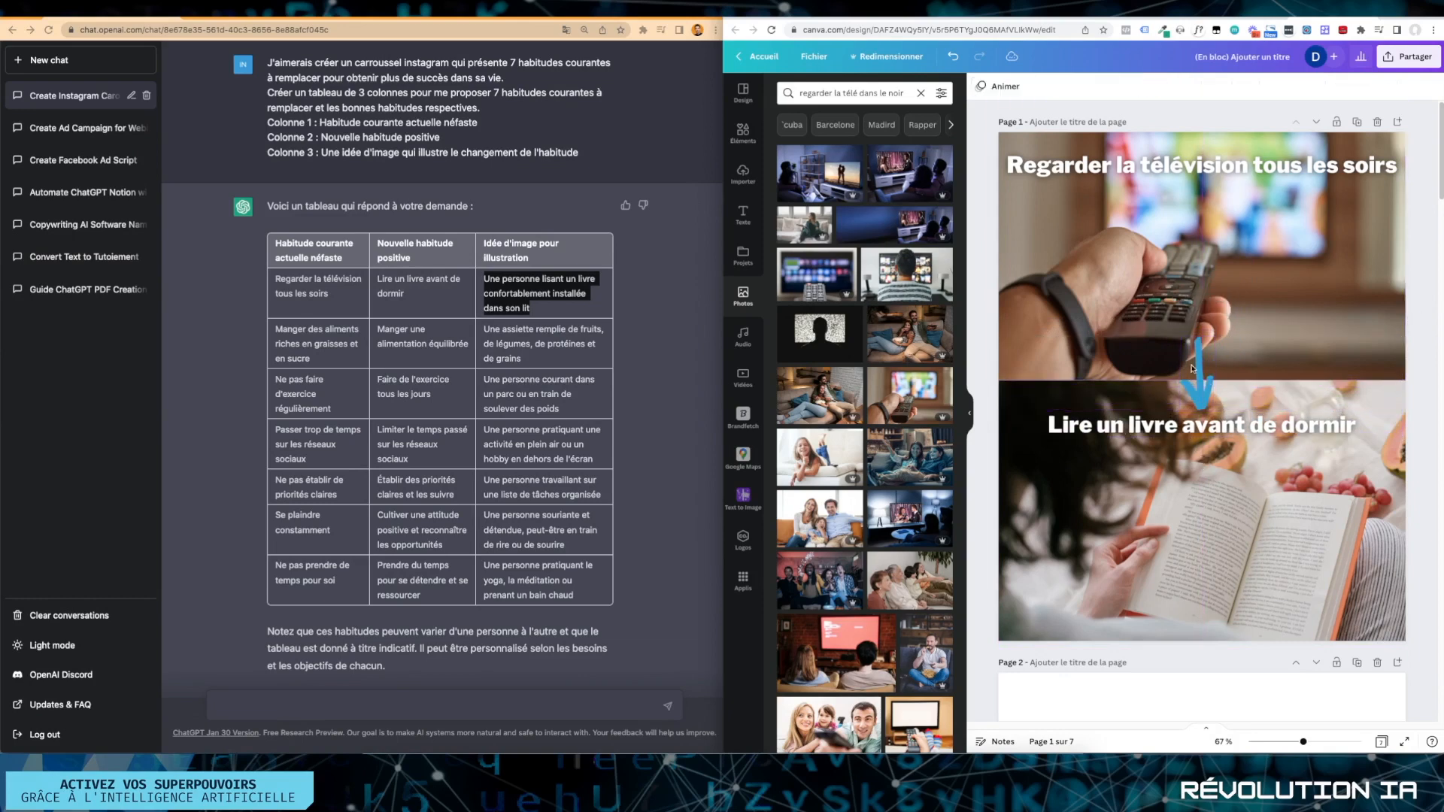
# Change the colour of page 1's arrow to white.
pyautogui.click(1194, 369)
pyautogui.click(980, 87)
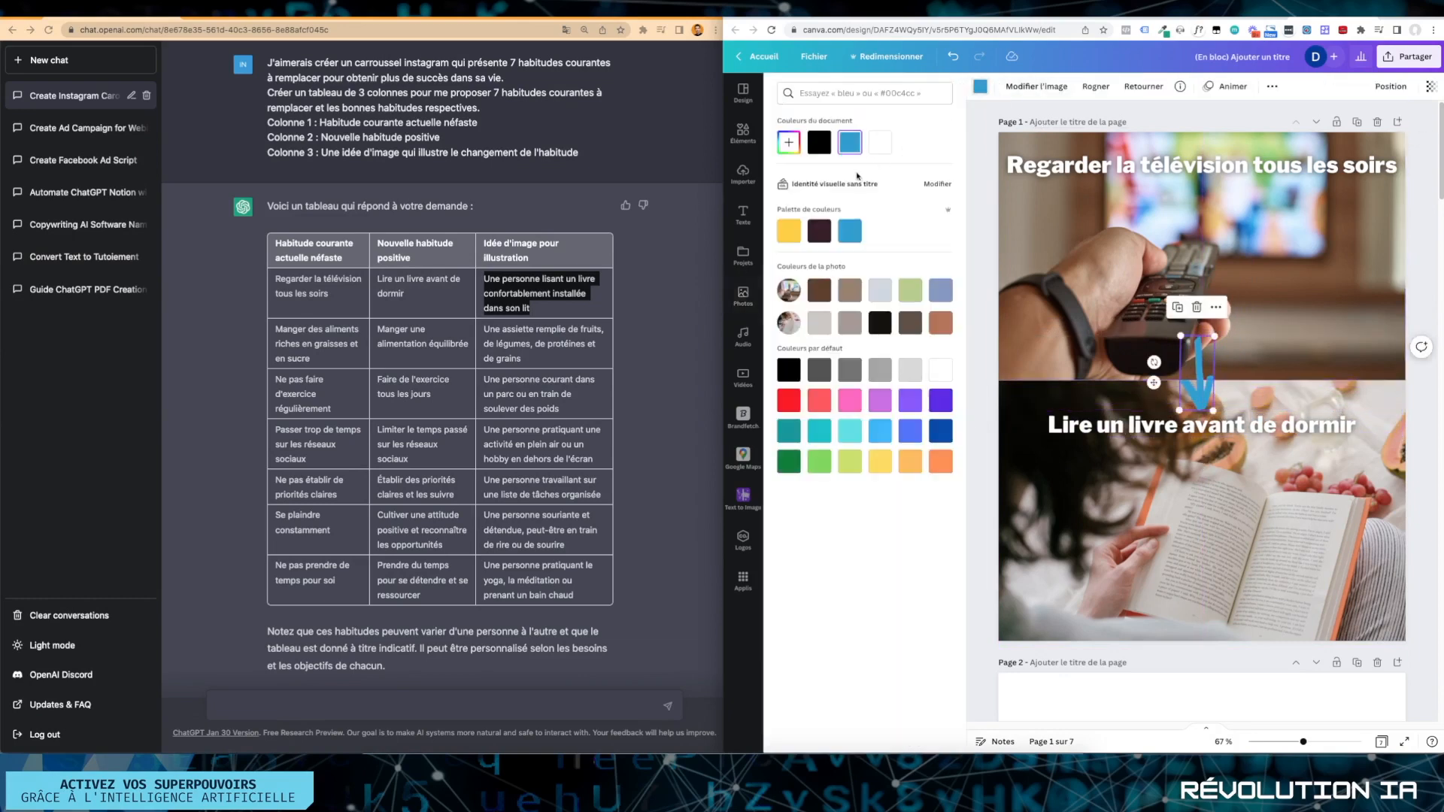
pyautogui.click(884, 145)
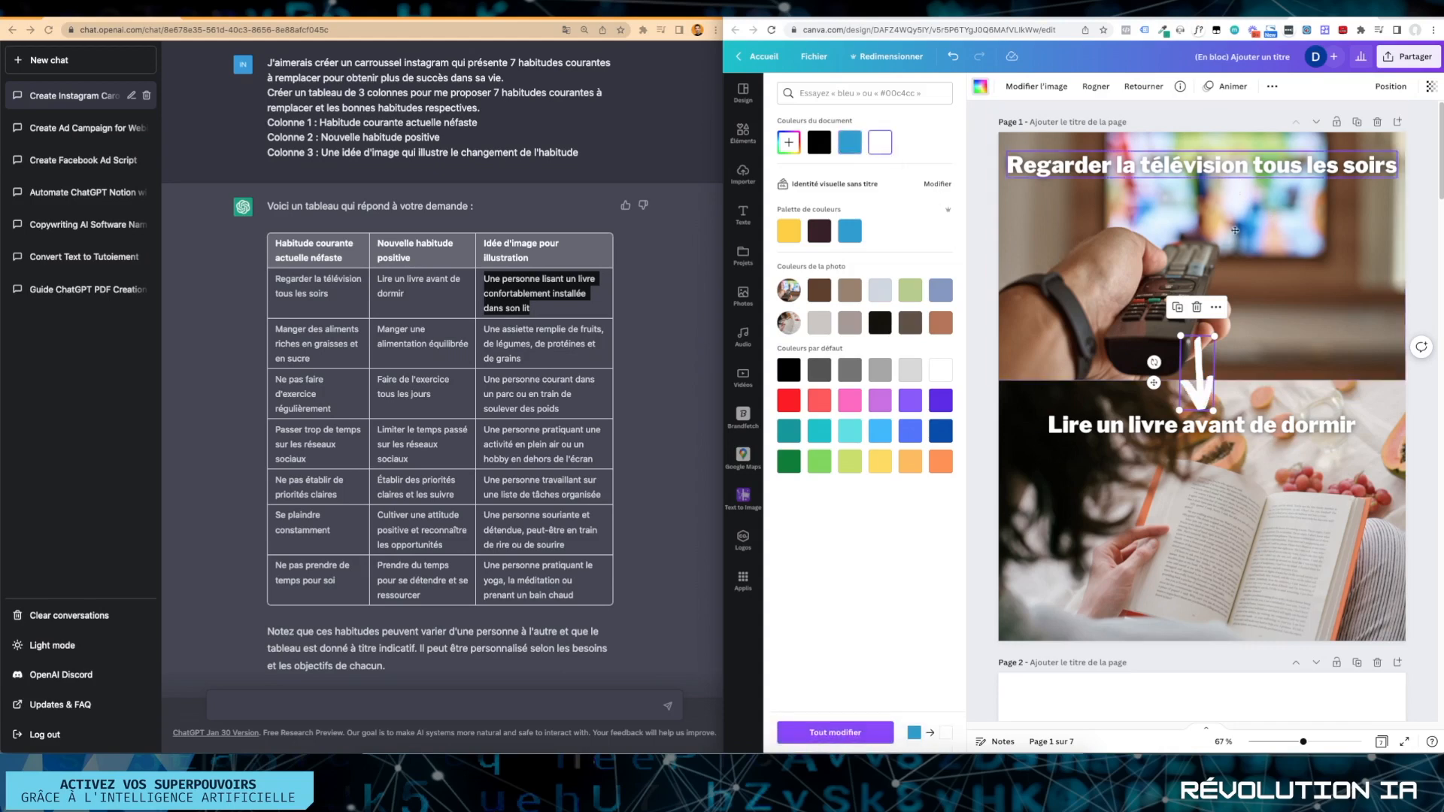
# Place the television text just above the arrow, wrap it onto two lines before "tous les soirs", and lower the book text slightly.
pyautogui.moveTo(1232, 178); pyautogui.dragTo(1243, 319)
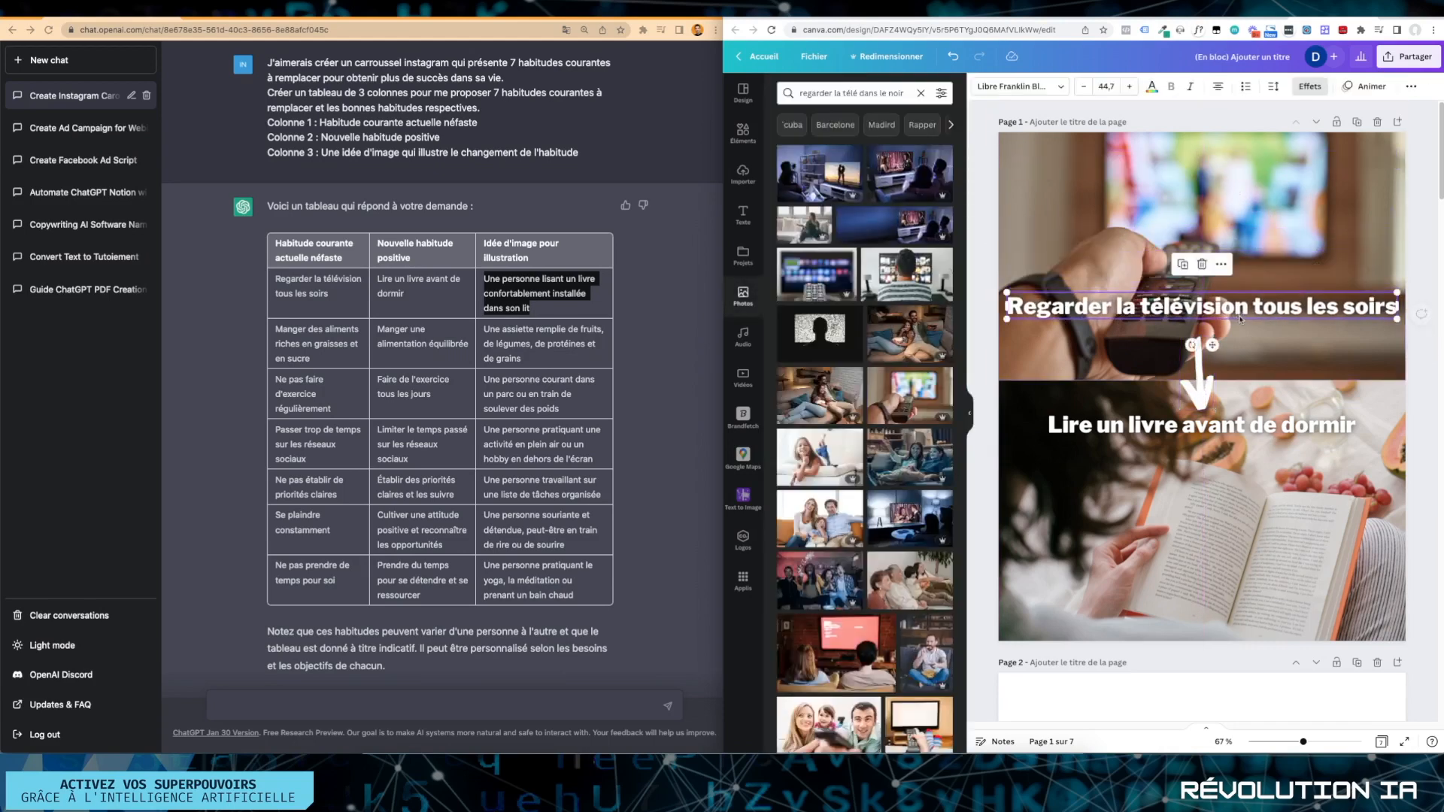
pyautogui.click(1254, 307)
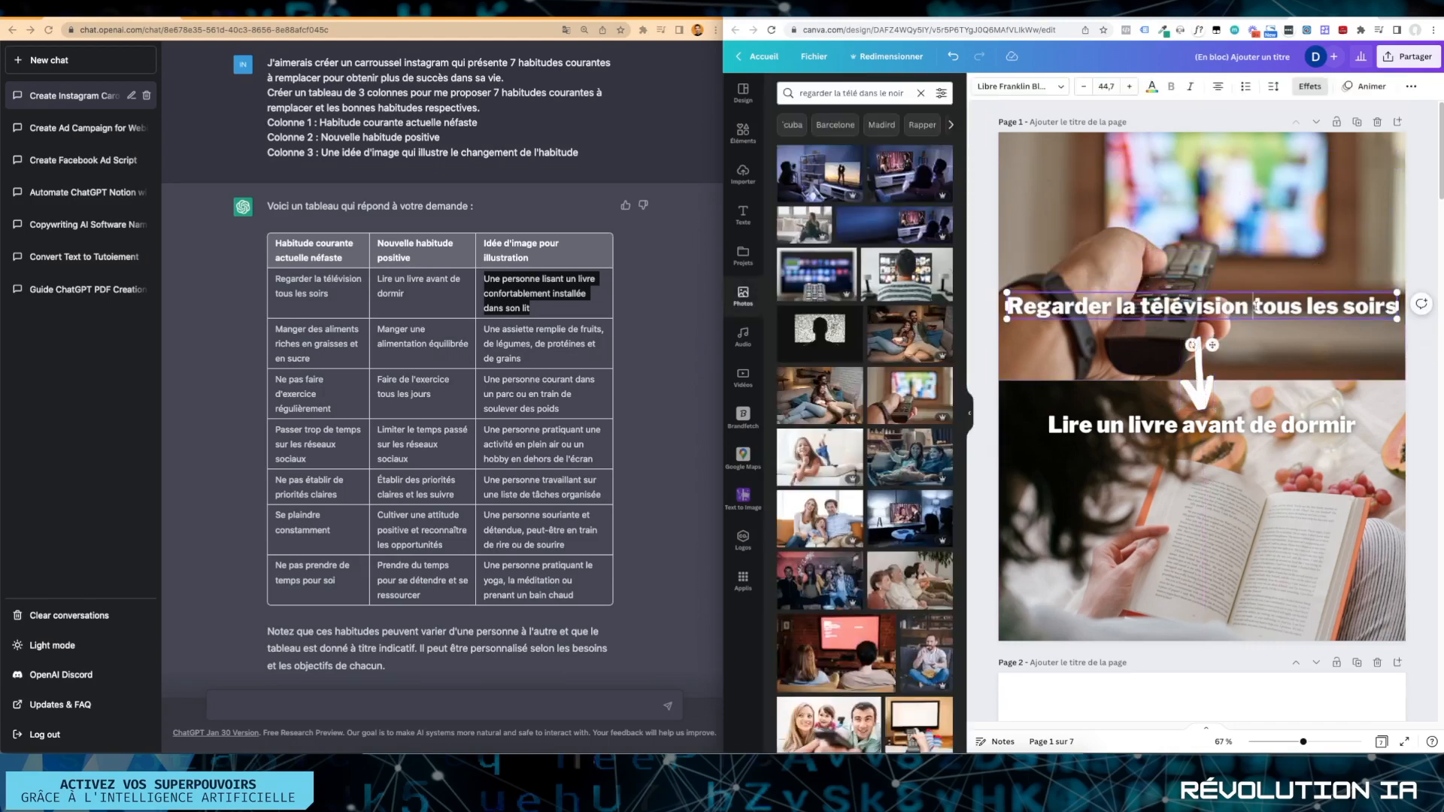
pyautogui.press('Return')
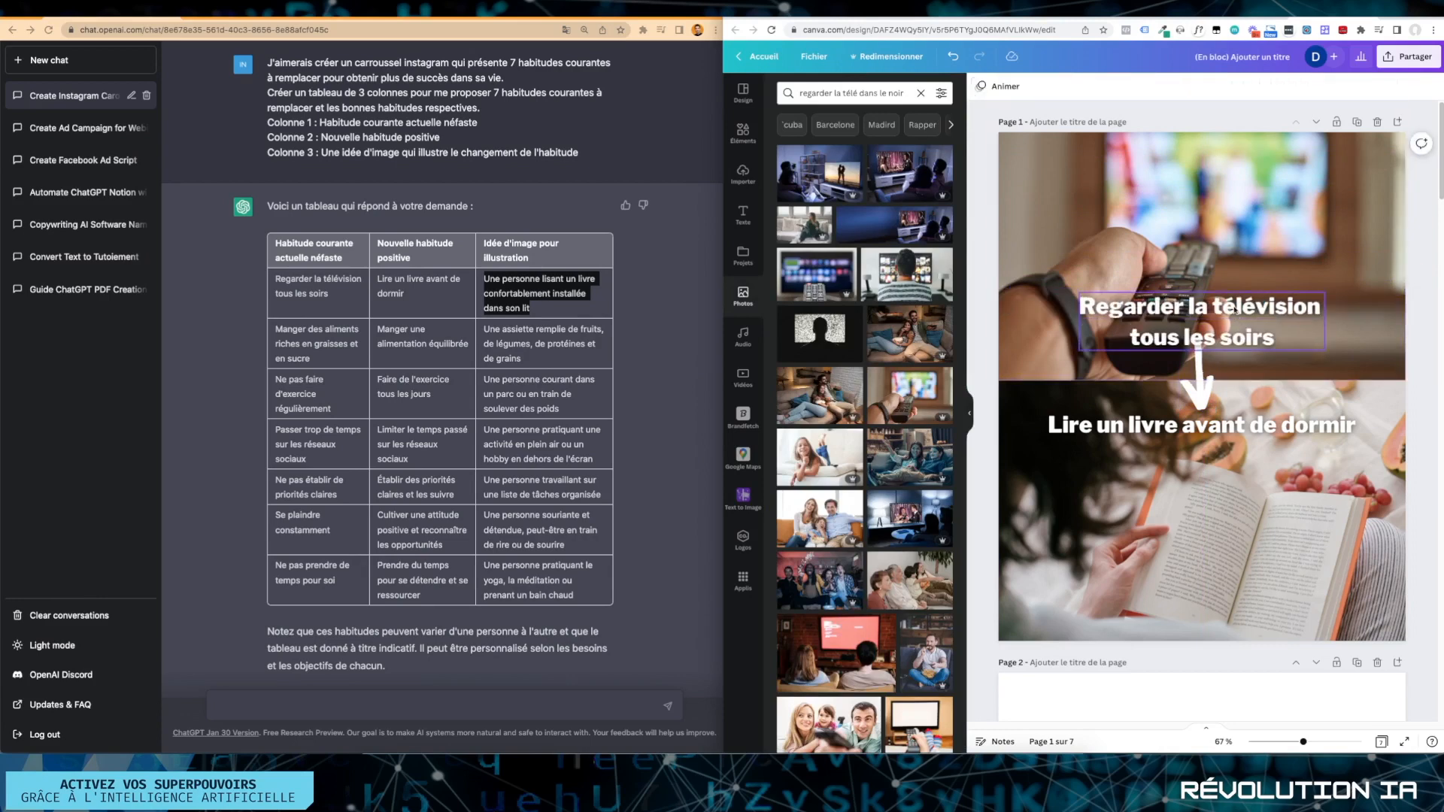
pyautogui.moveTo(1230, 416); pyautogui.dragTo(1230, 423)
pyautogui.click(1421, 338)
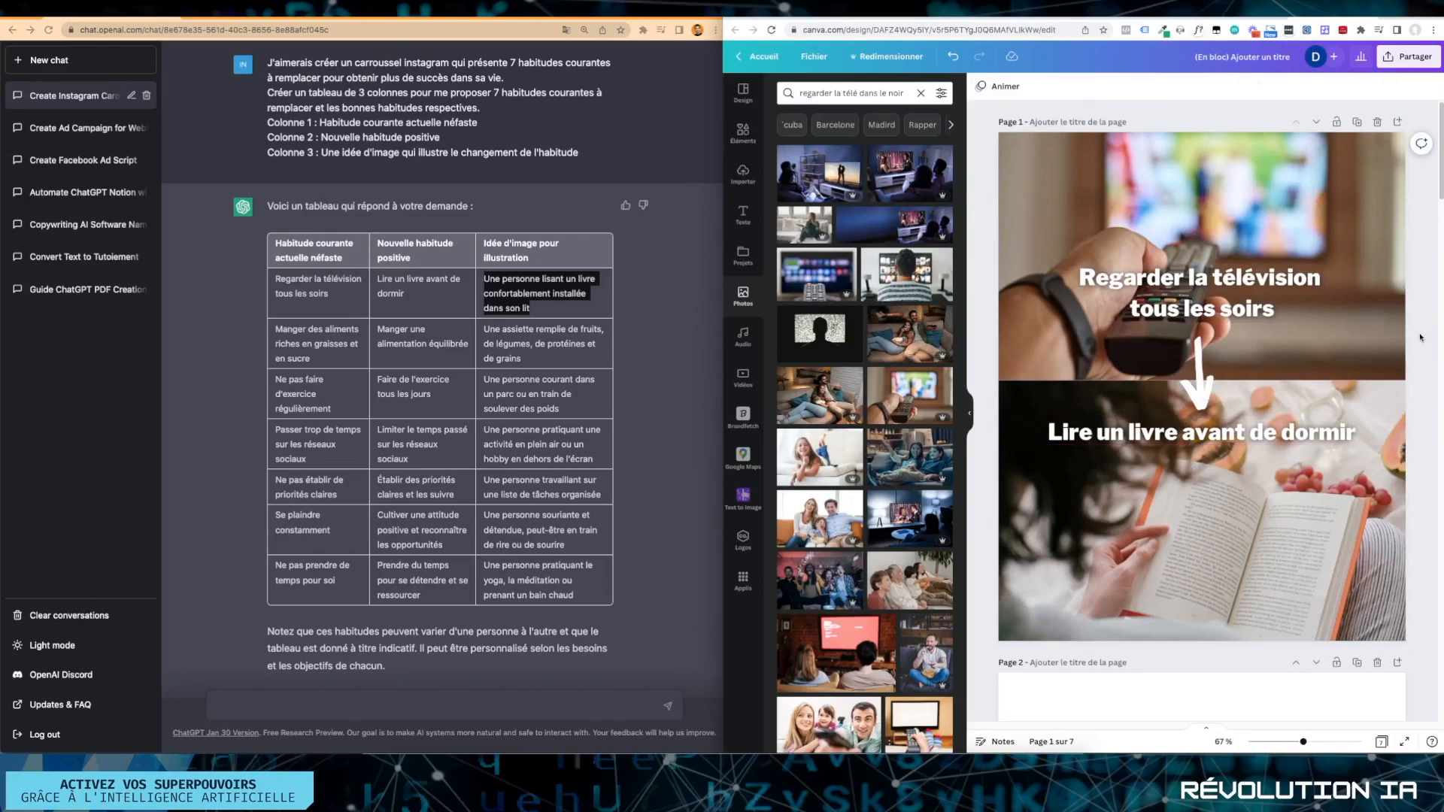
# Search the photos for the second row's image idea, "Une assiette remplie de fruits, de légumes, de protéines et de grains".
pyautogui.scroll(-5, 1195, 362)
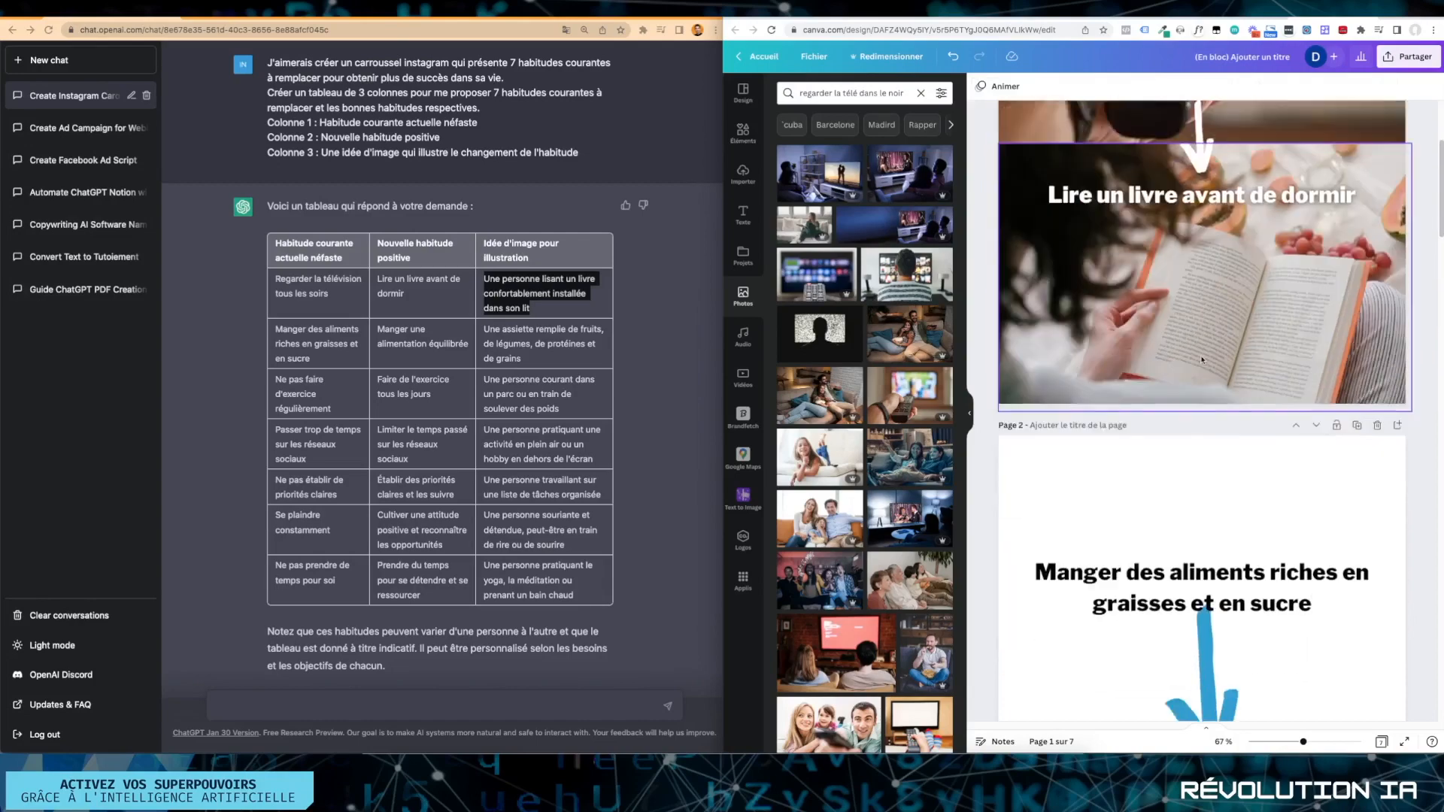
pyautogui.scroll(-1, 1195, 362)
pyautogui.click(489, 331)
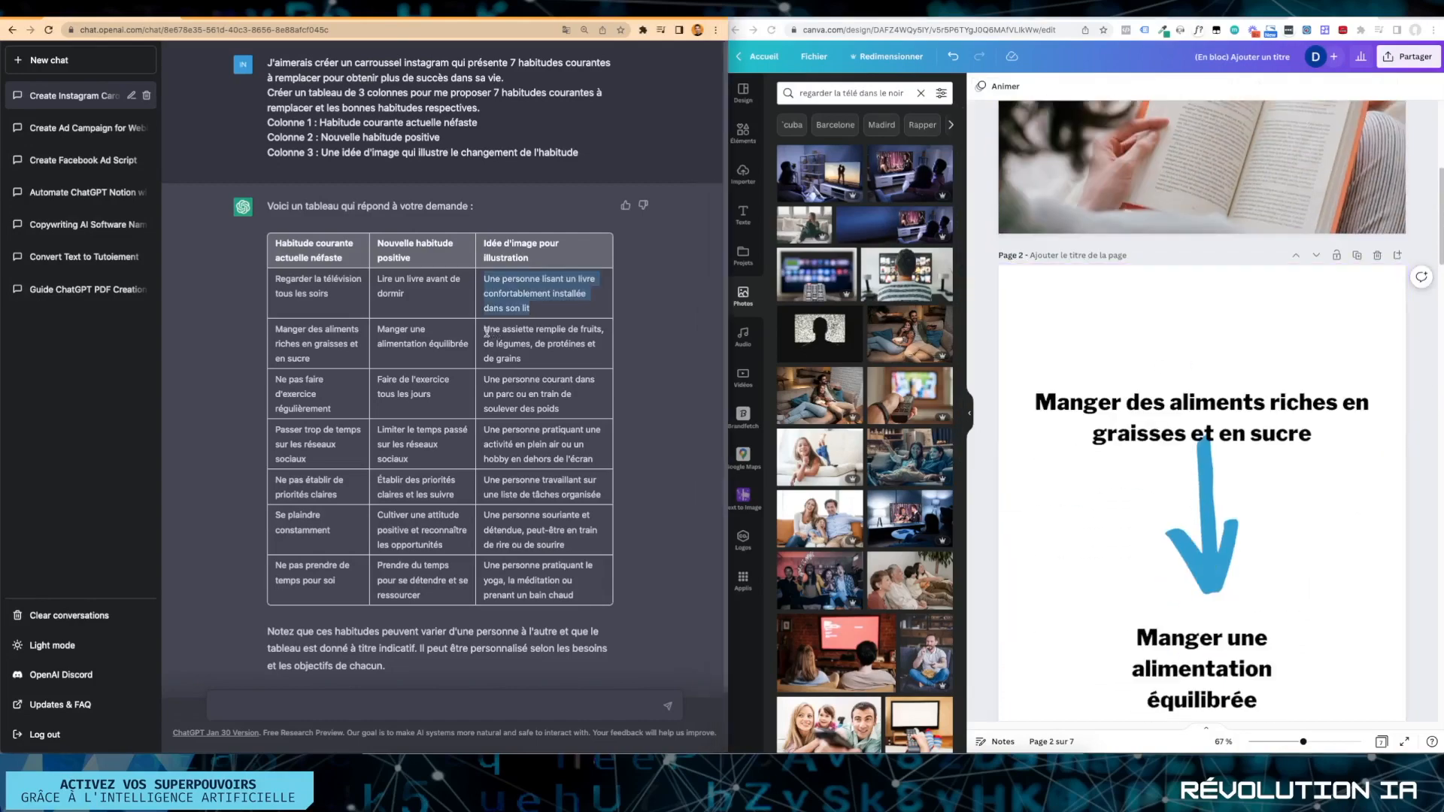
pyautogui.moveTo(489, 331)
pyautogui.mouseDown()
pyautogui.moveTo(522, 357)
pyautogui.moveTo(494, 334)
pyautogui.mouseUp()
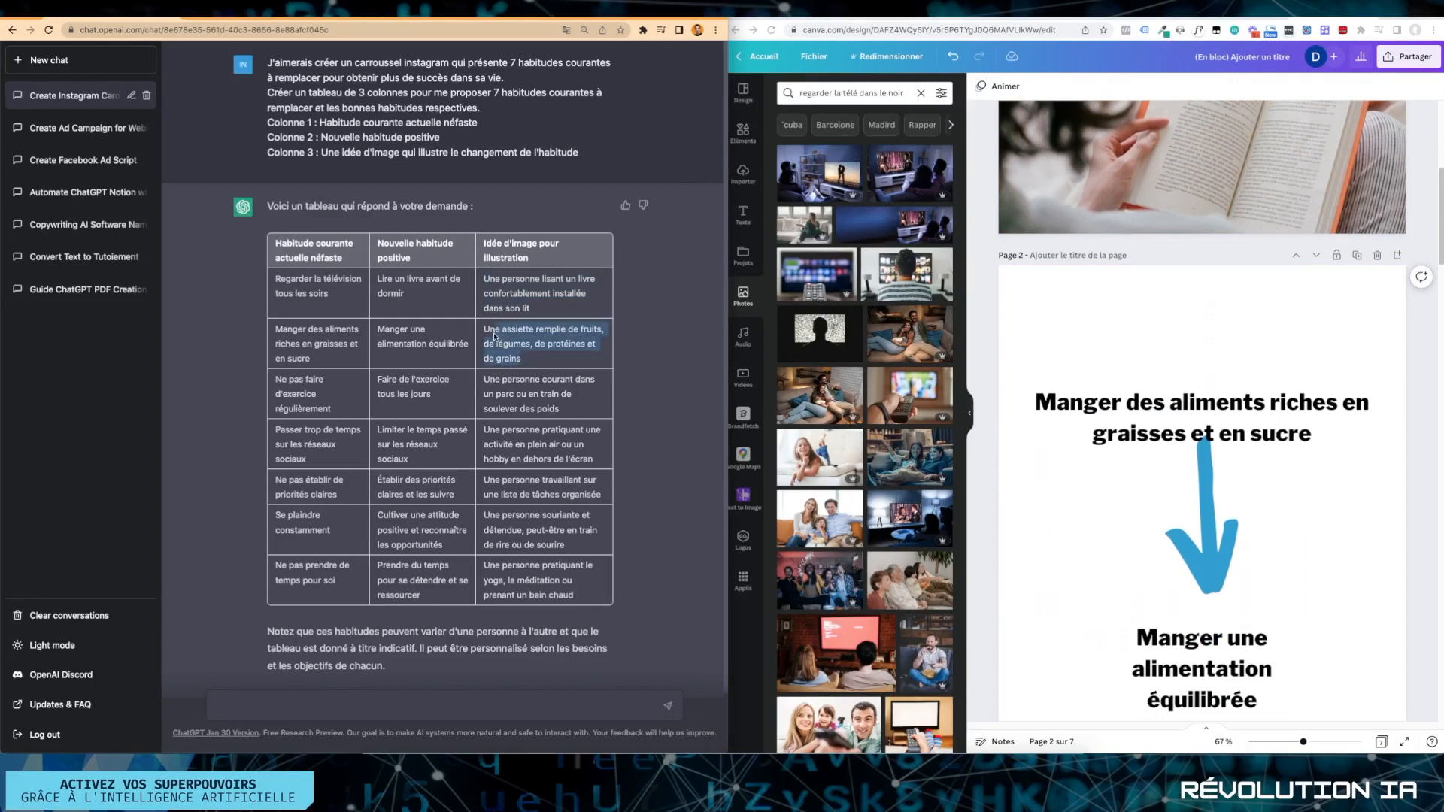
pyautogui.click(862, 87)
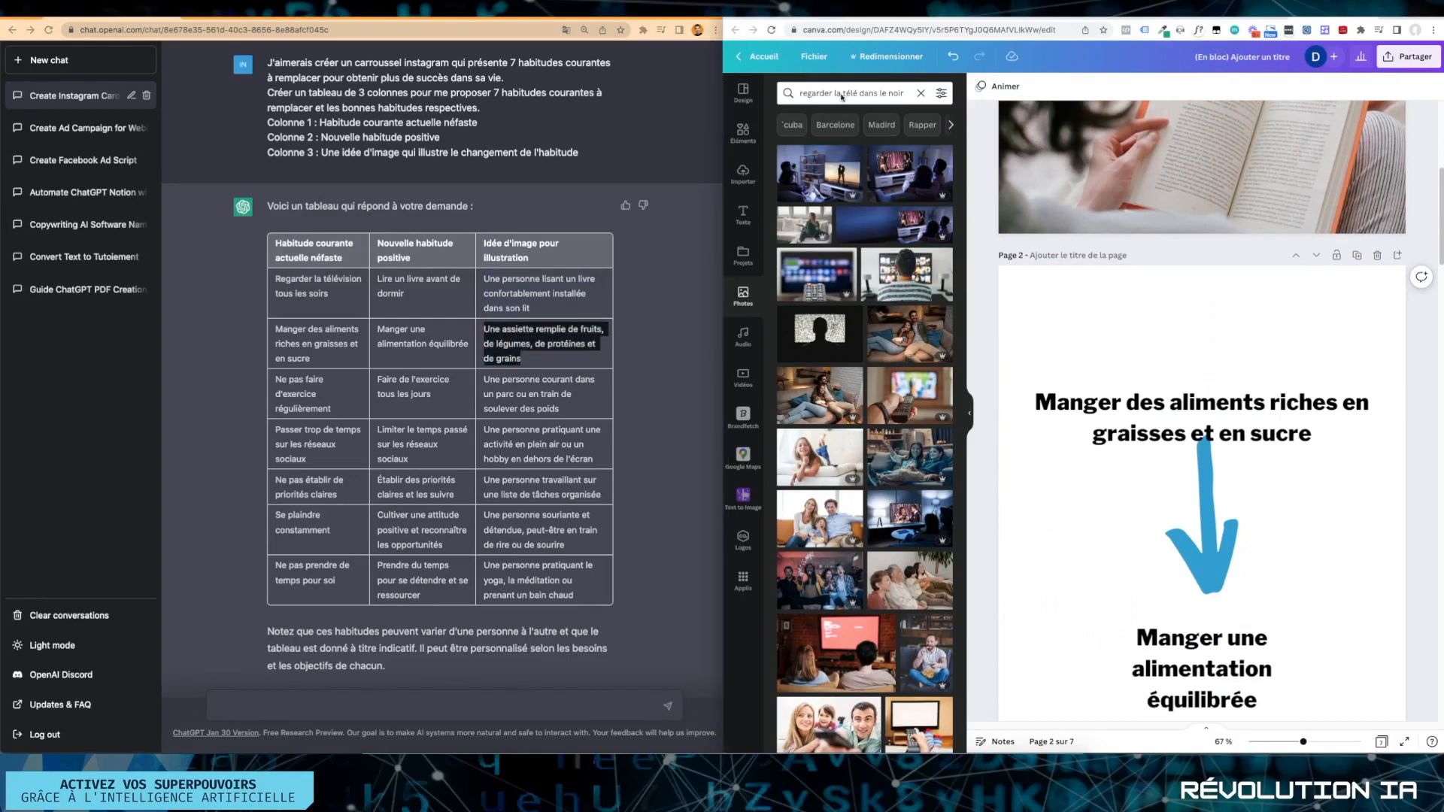
pyautogui.tripleClick(841, 94)
pyautogui.write('Une assiette remplie de fruits, de légumes, de protéines et de grains')
pyautogui.press('Return')
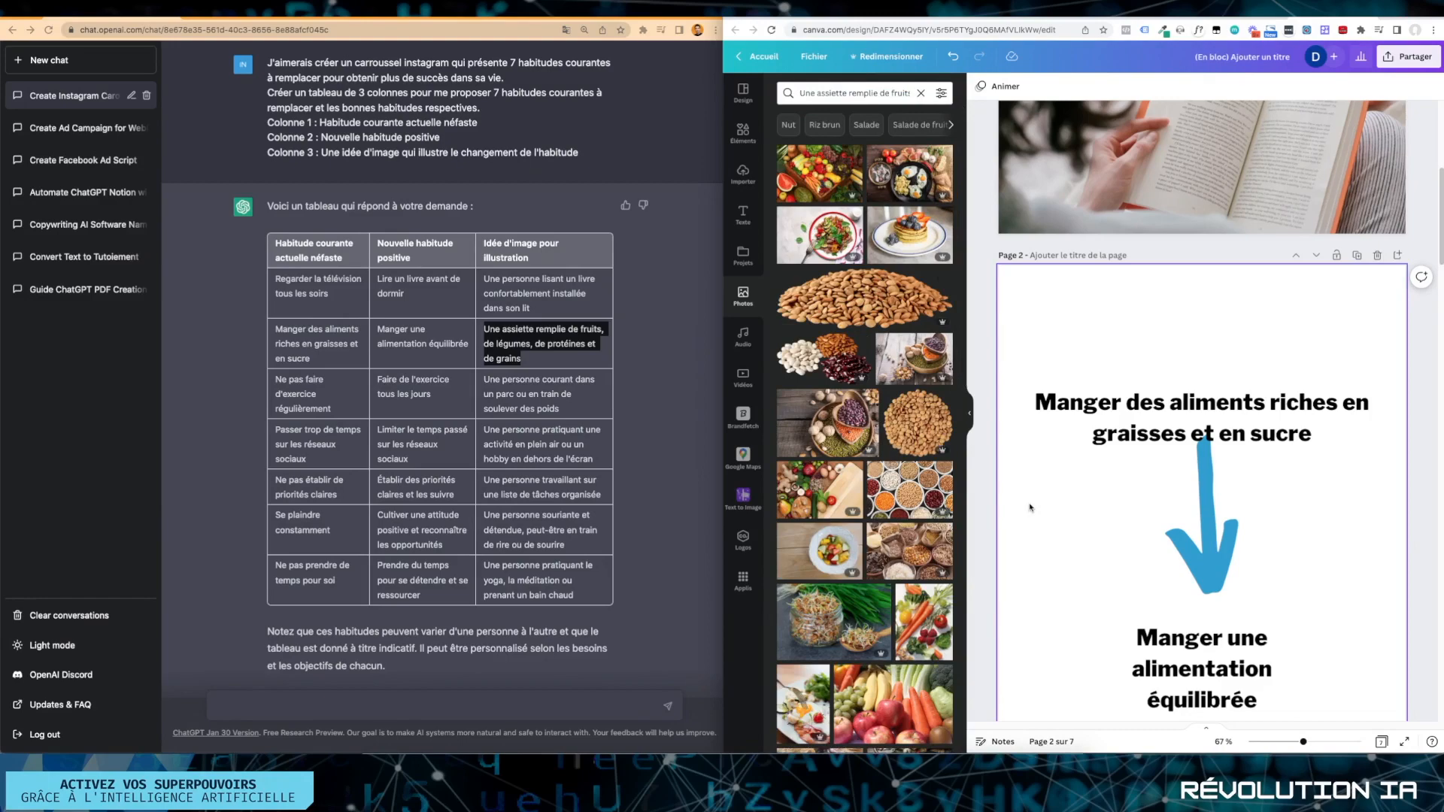
# Open the list of apps and duplicate page 1 with the television and book photos.
pyautogui.click(741, 582)
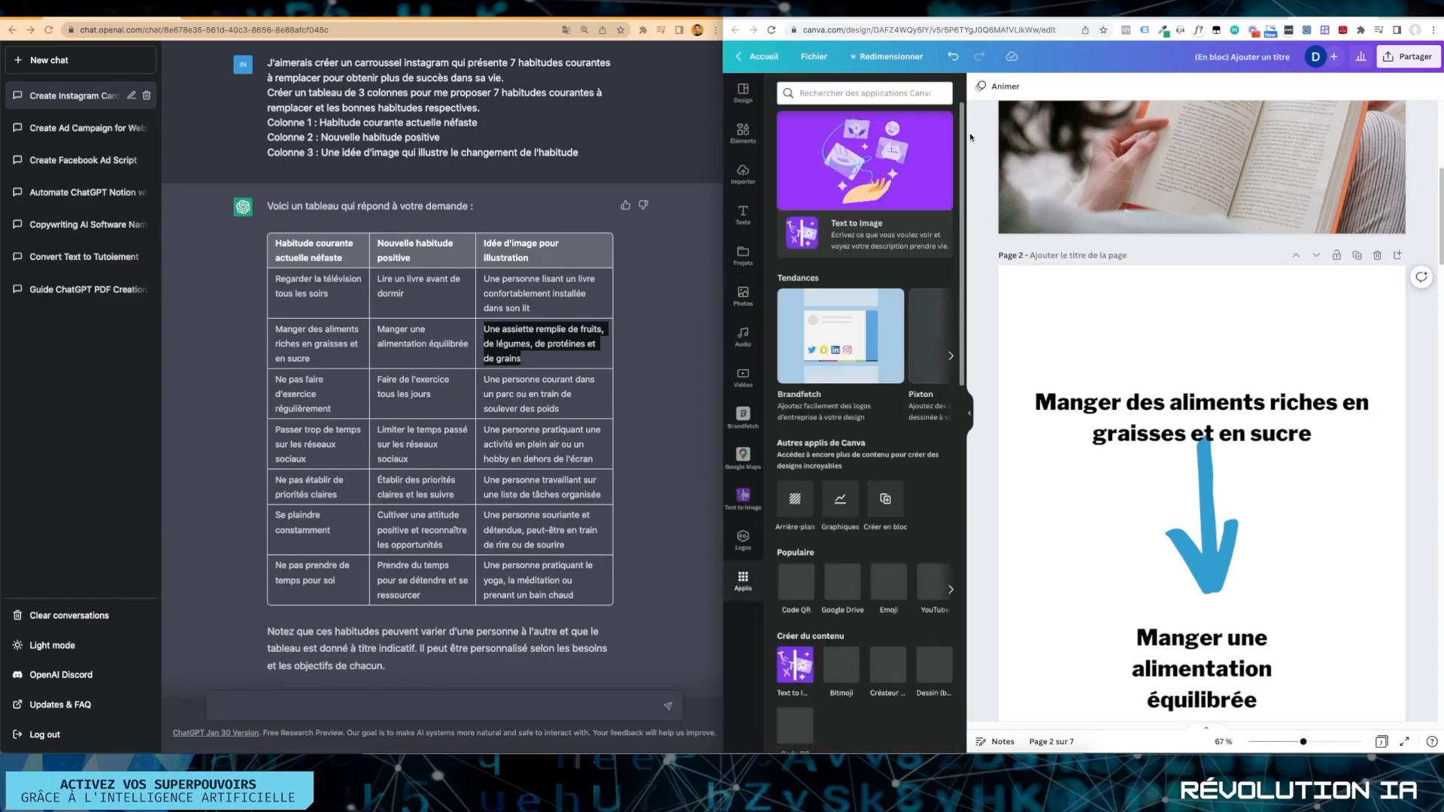
pyautogui.scroll(5, 1308, 313)
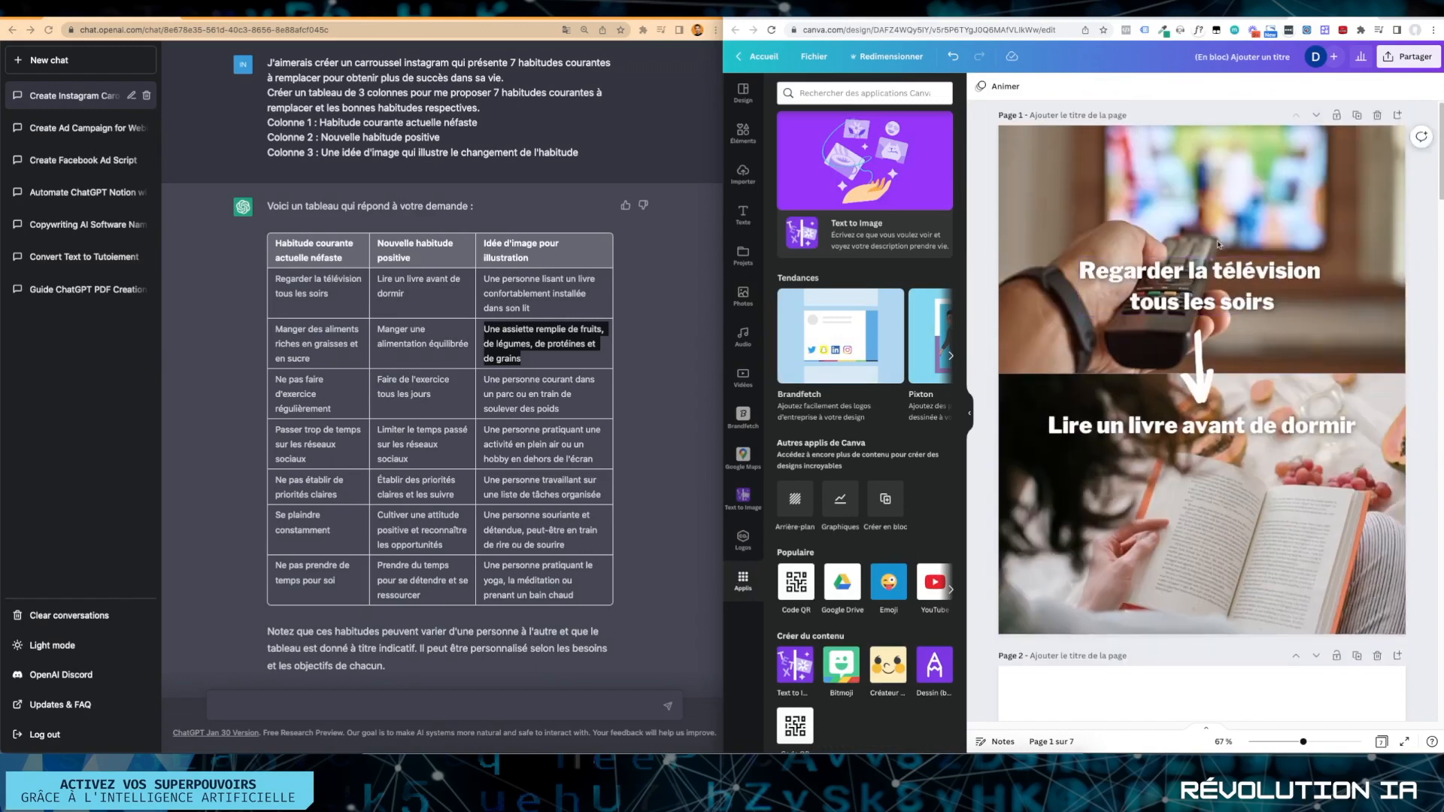
pyautogui.click(1357, 115)
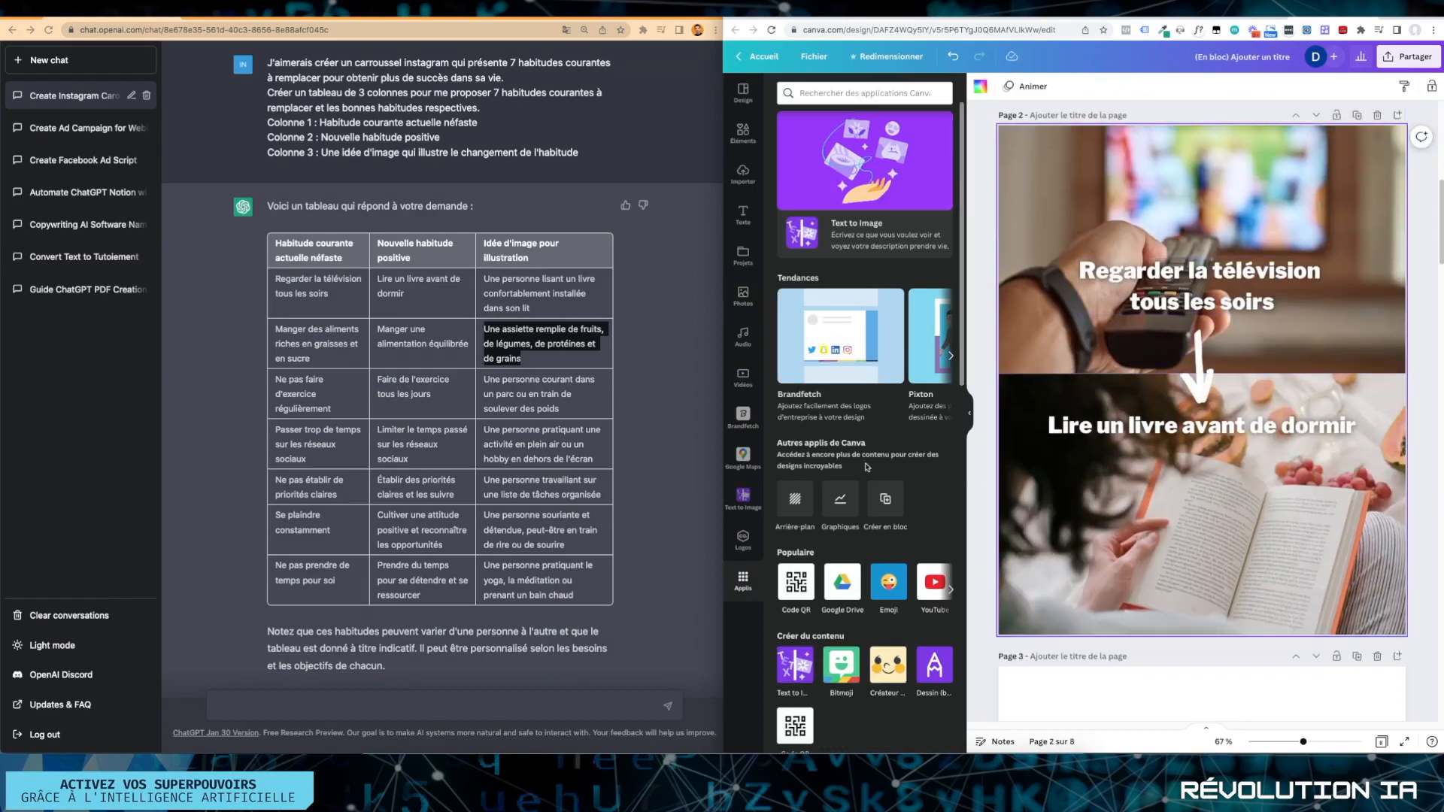
# Copy the image idea "Une personne lisant un livre confortablement installée dans son lit" from the ChatGPT table.
pyautogui.click(497, 280)
pyautogui.moveTo(487, 279); pyautogui.dragTo(547, 308)
pyautogui.moveTo(548, 309); pyautogui.dragTo(485, 279)
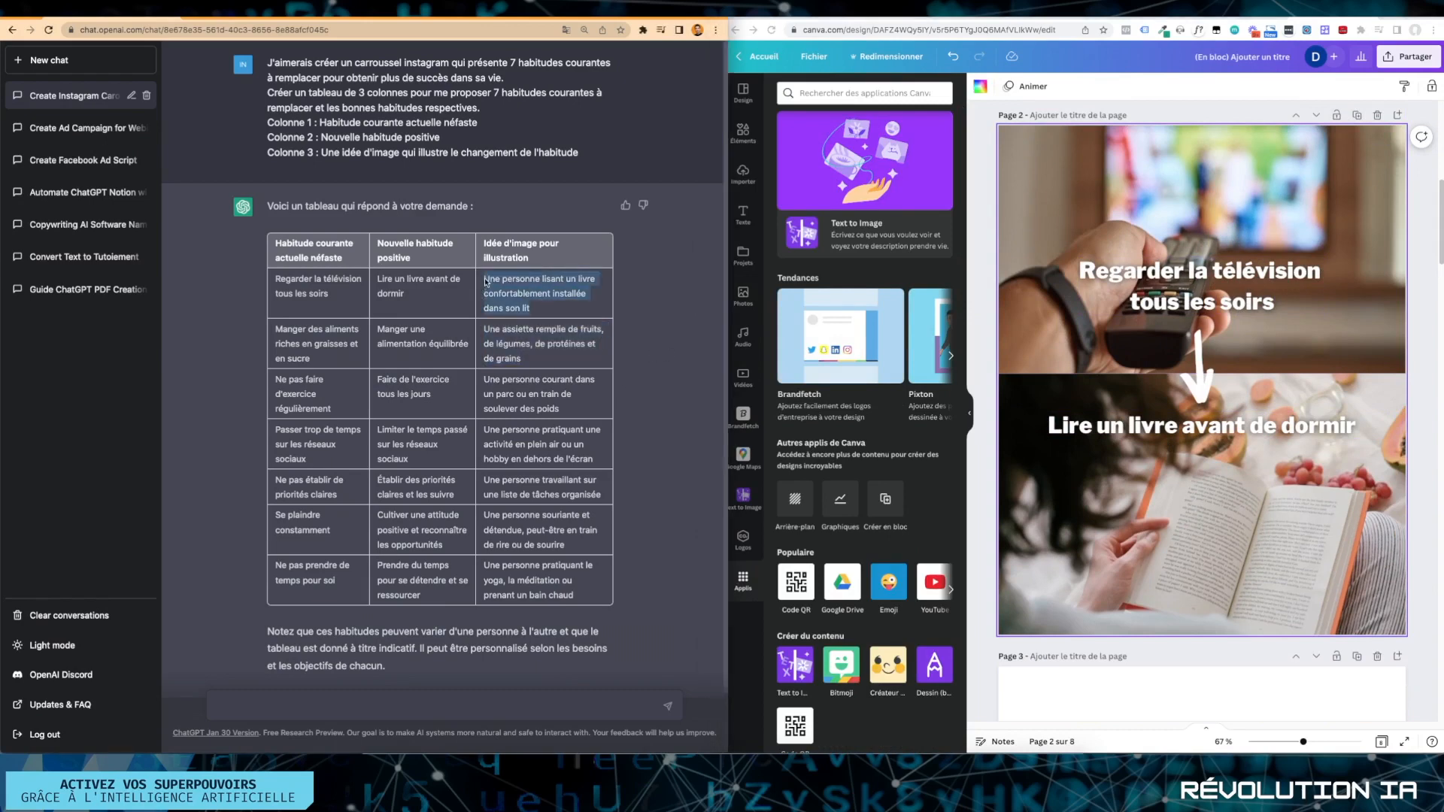
pyautogui.rightClick(486, 283)
pyautogui.click(519, 300)
# Generate AI images with Text to Image from the prompt "Une personne lisant un livre confortablement installée dans son lit".
pyautogui.click(876, 193)
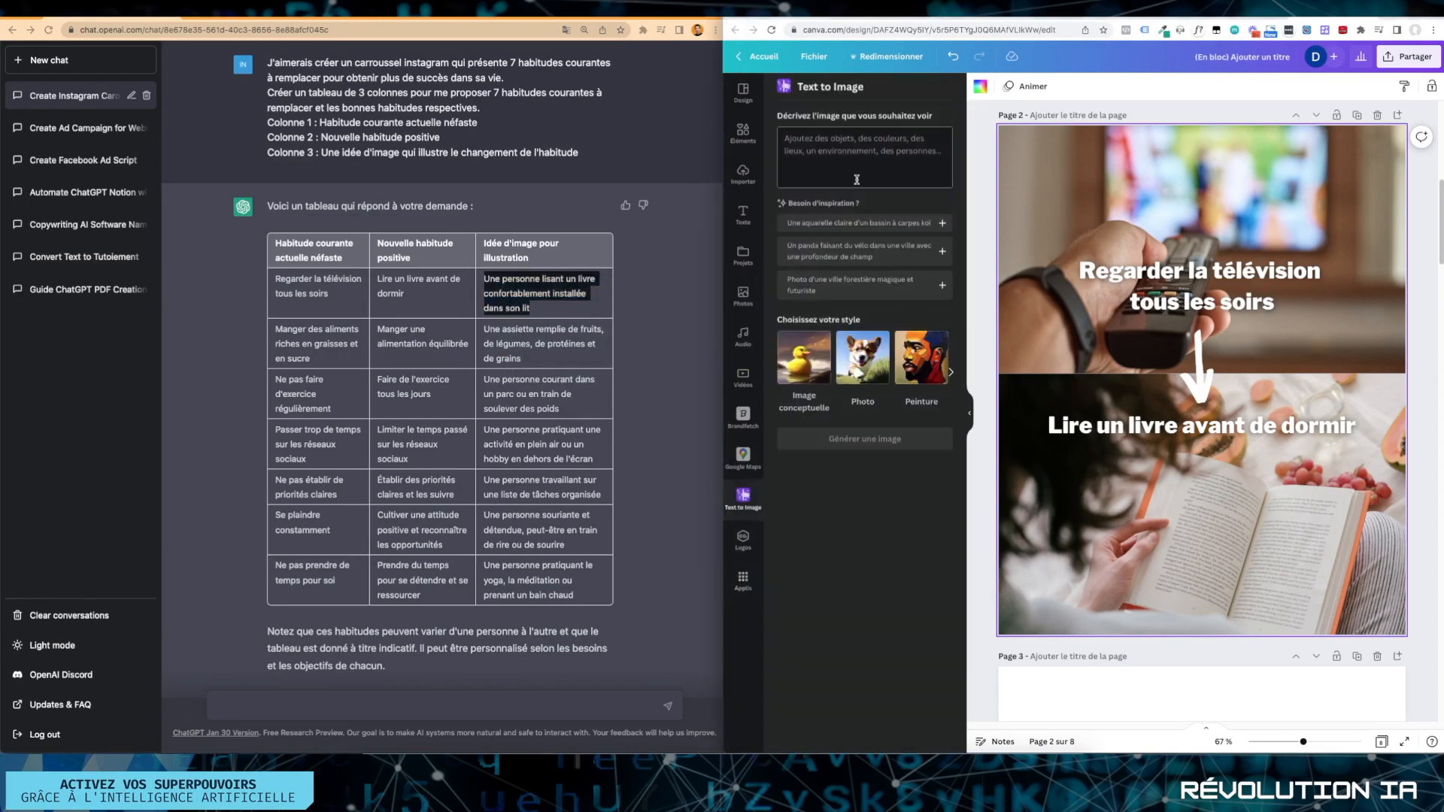
pyautogui.click(819, 141)
pyautogui.press('super+v')
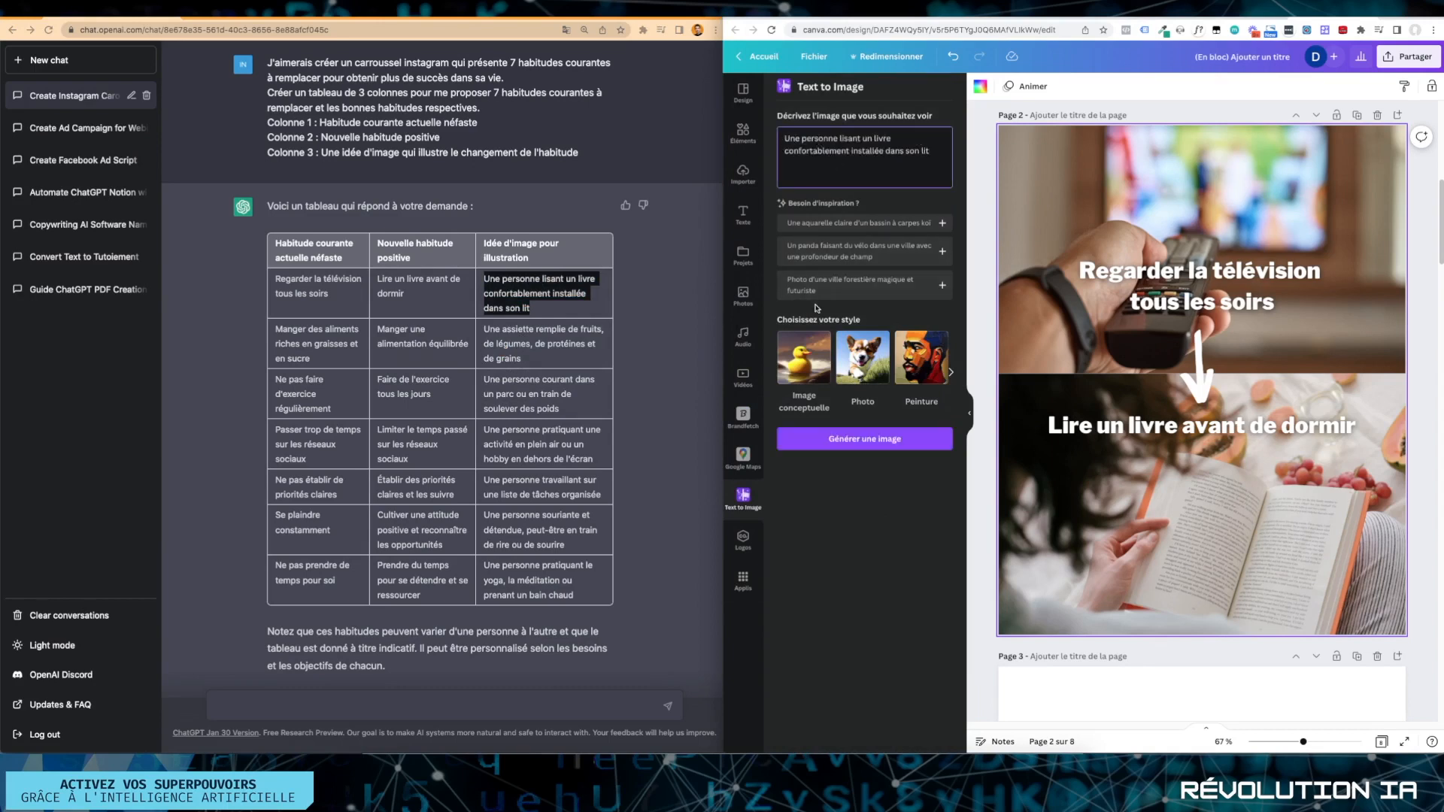
pyautogui.click(952, 374)
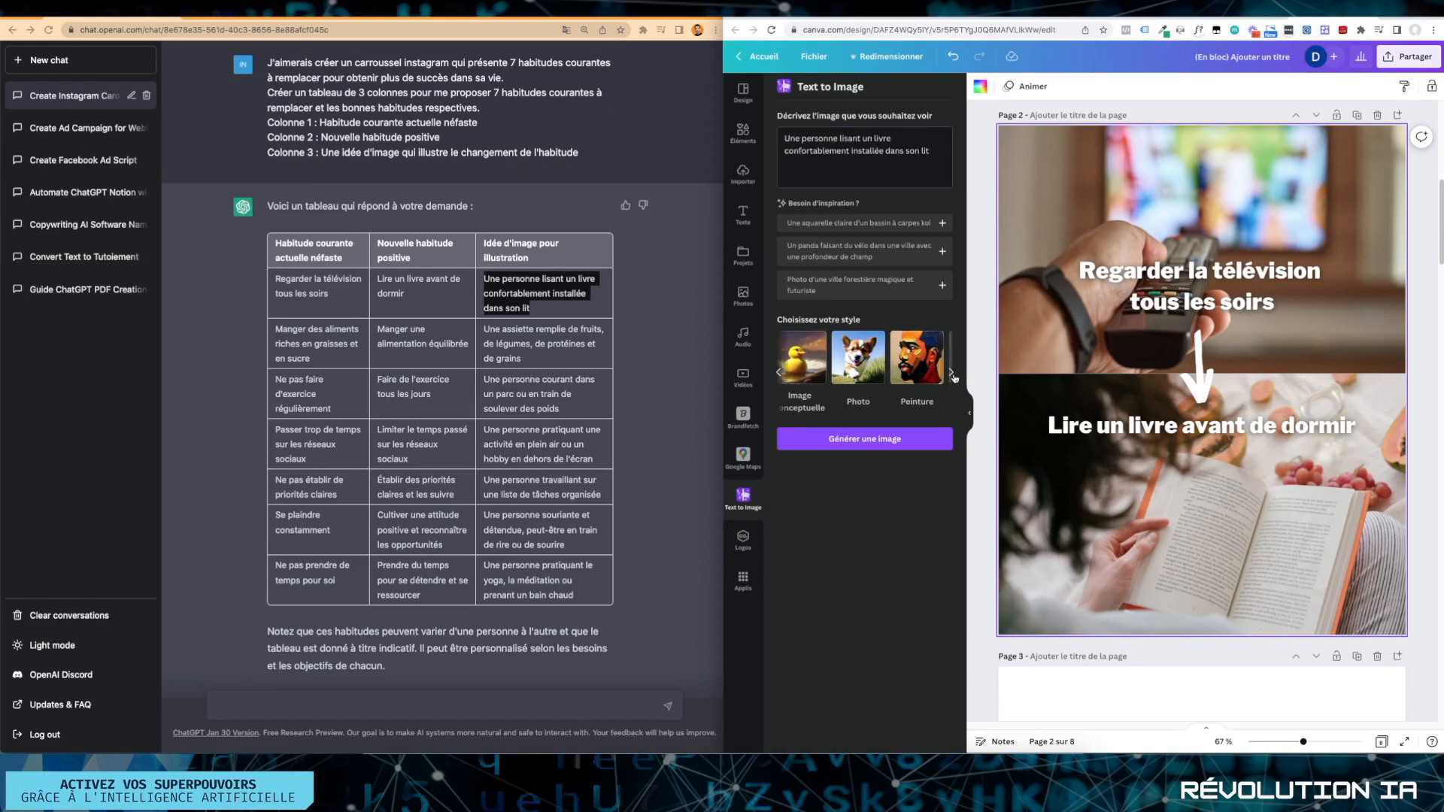
pyautogui.click(775, 370)
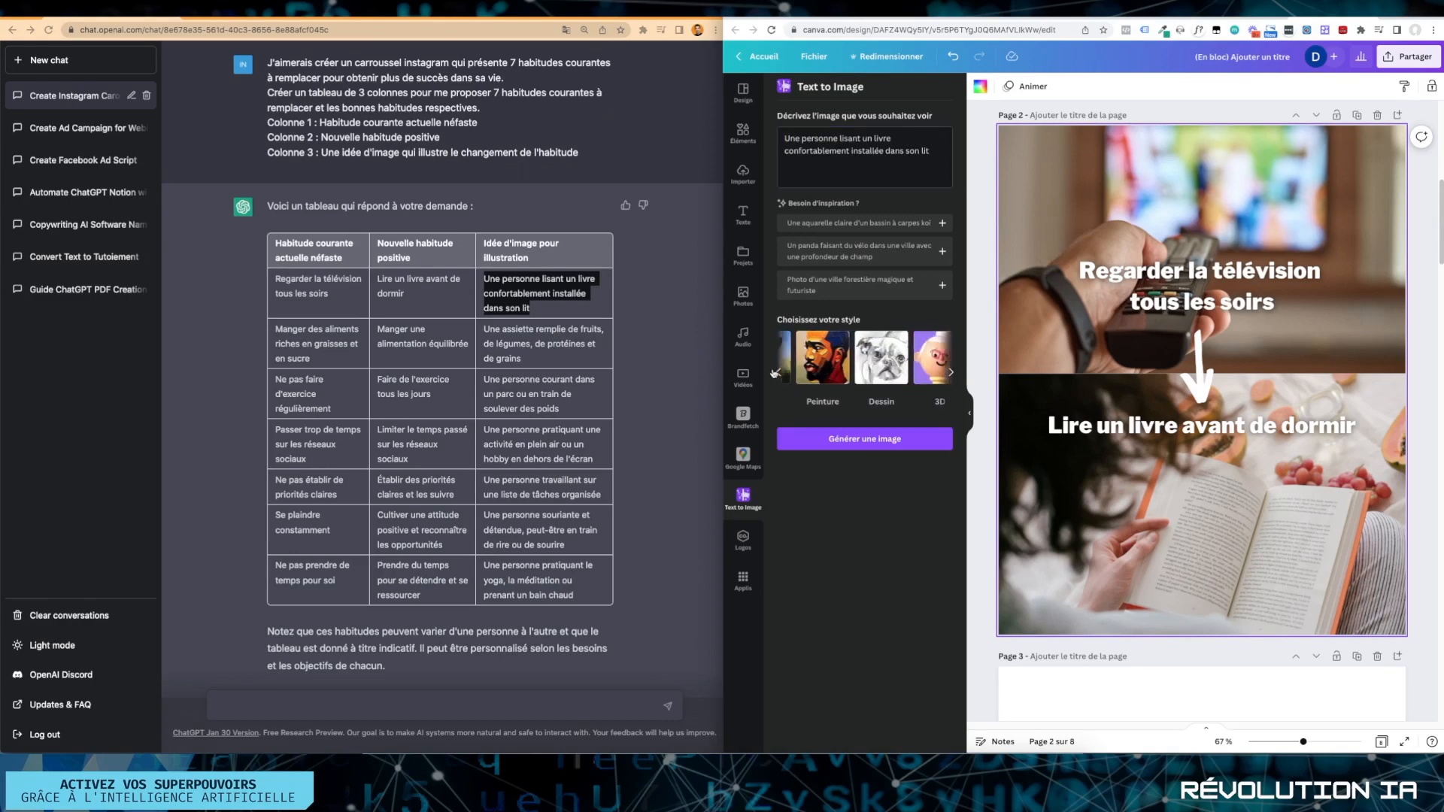
pyautogui.click(874, 435)
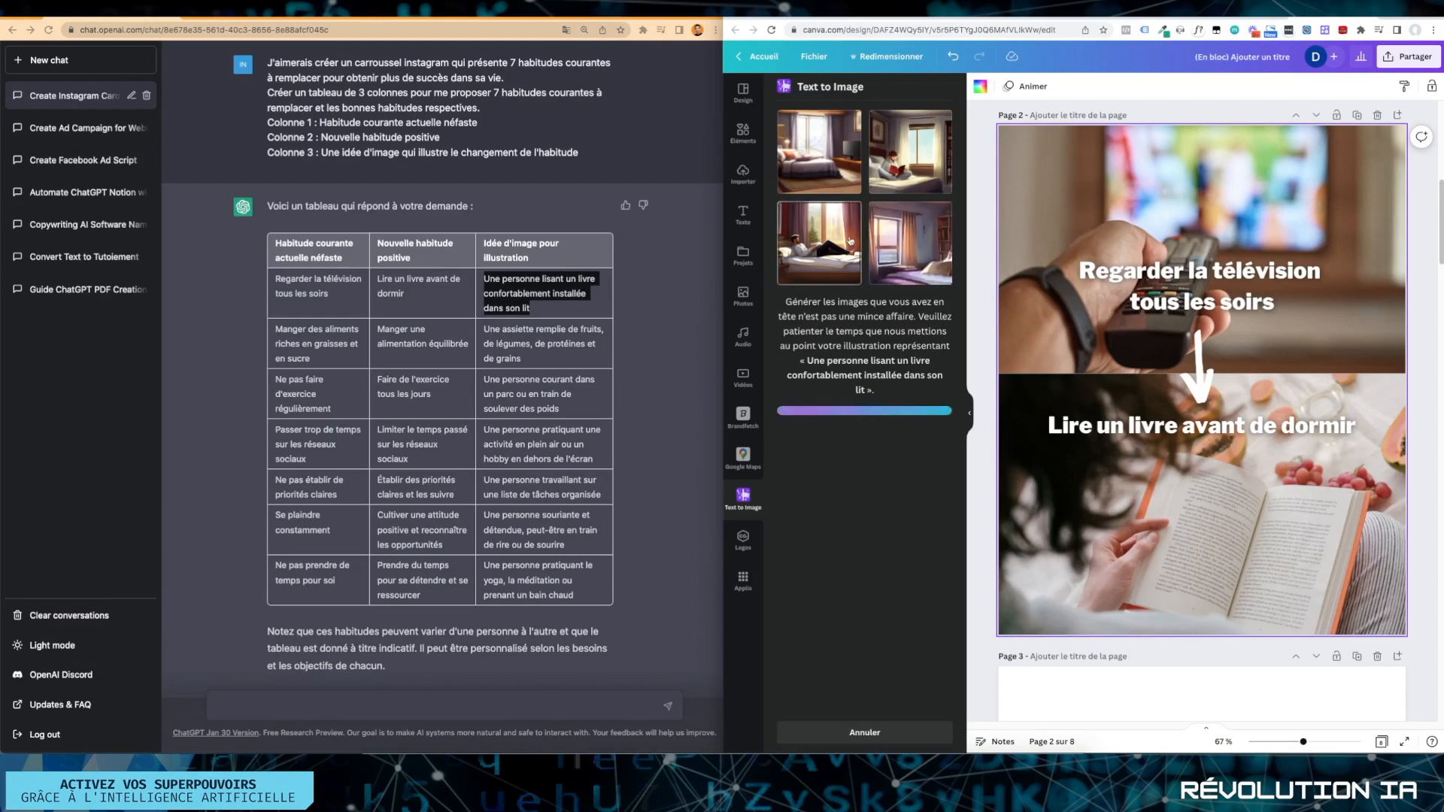
# Add the generated image of the man reading a red book to page 2, then enlarge and crop it to cover the lower half.
pyautogui.click(905, 164)
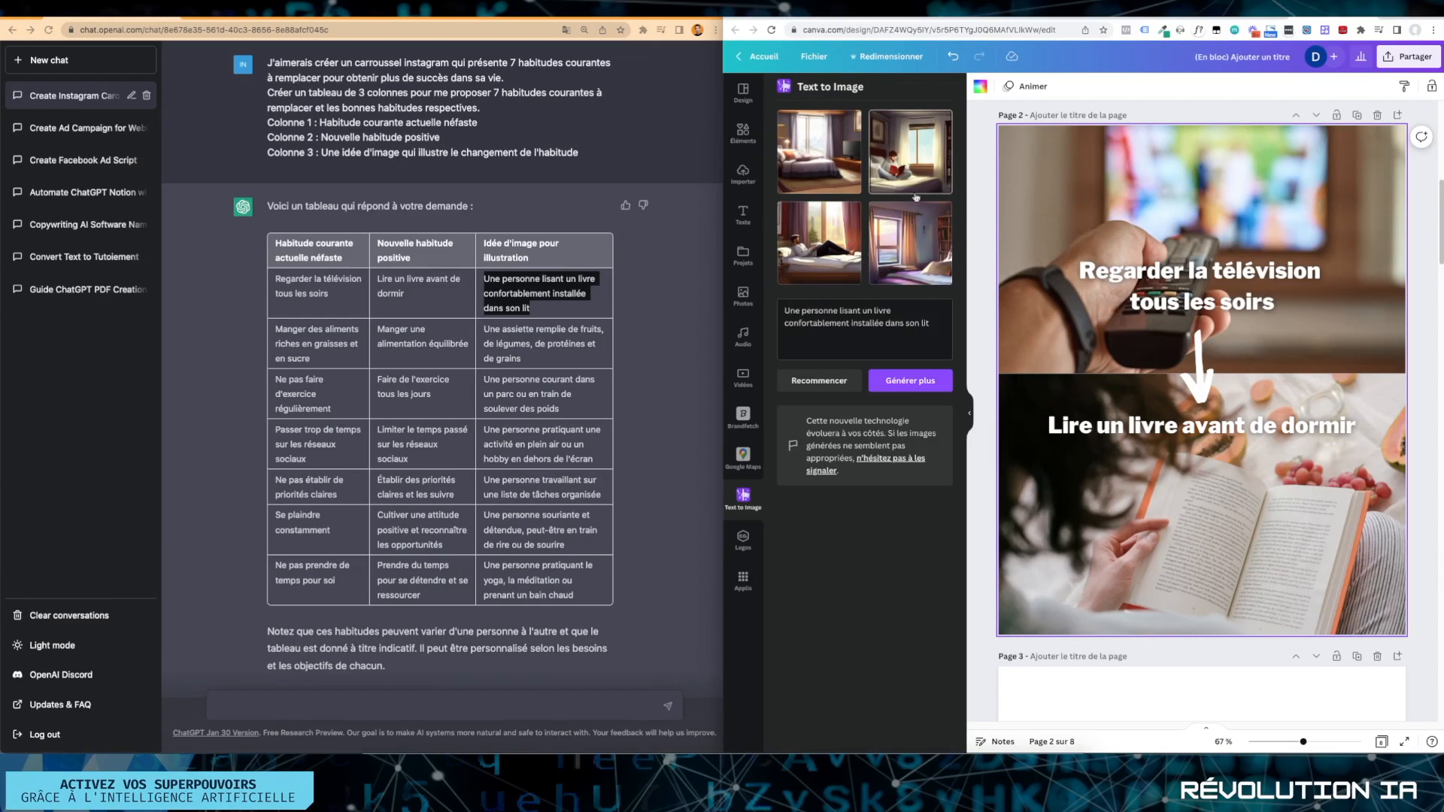
pyautogui.moveTo(1191, 356); pyautogui.dragTo(1103, 457)
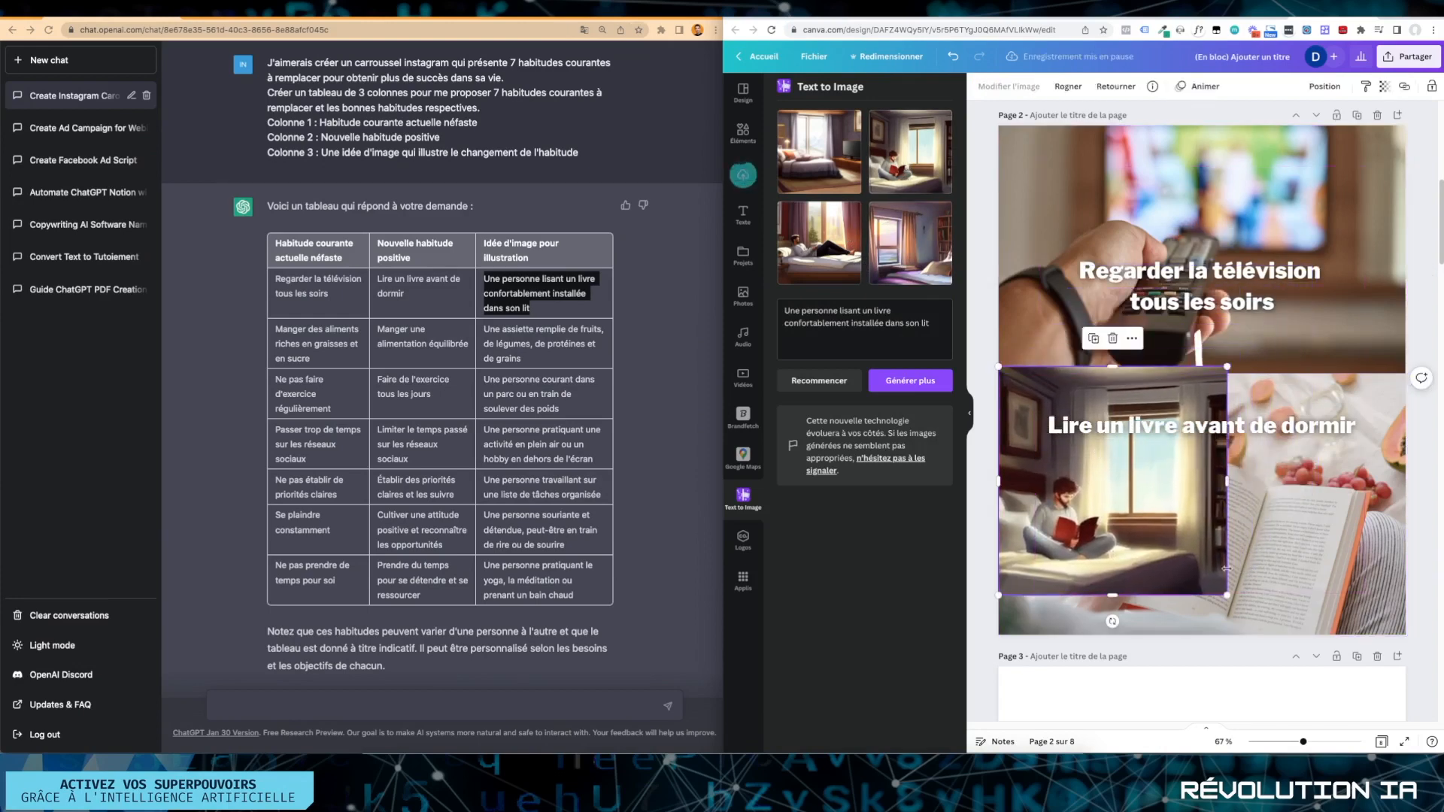
pyautogui.moveTo(1227, 595); pyautogui.dragTo(1418, 676)
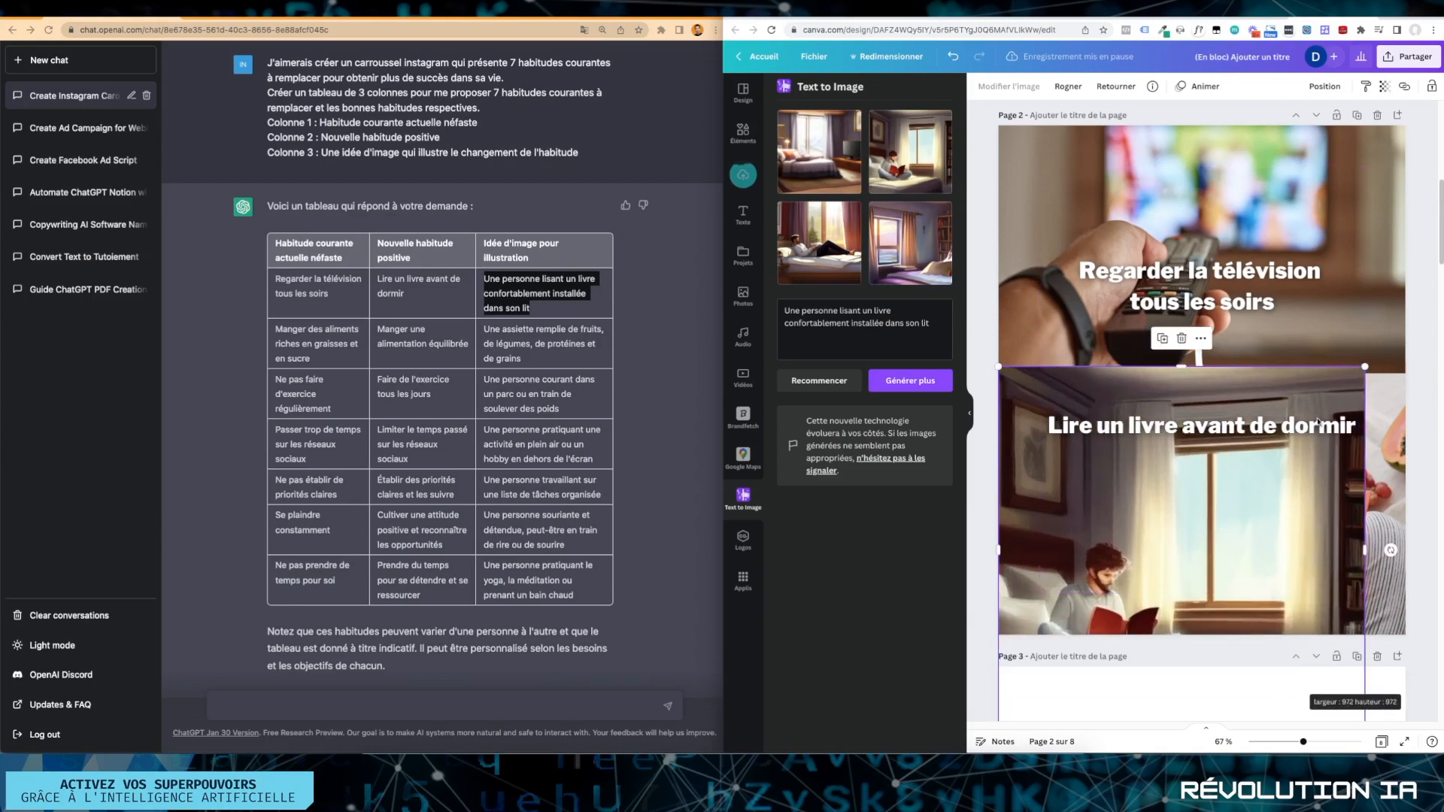
pyautogui.moveTo(1357, 367); pyautogui.dragTo(1407, 324)
pyautogui.moveTo(1260, 526); pyautogui.dragTo(1257, 436)
pyautogui.moveTo(1197, 235); pyautogui.dragTo(1198, 374)
# Send the generated reading image on page 2 to the back, behind the arrow and text.
pyautogui.click(1325, 87)
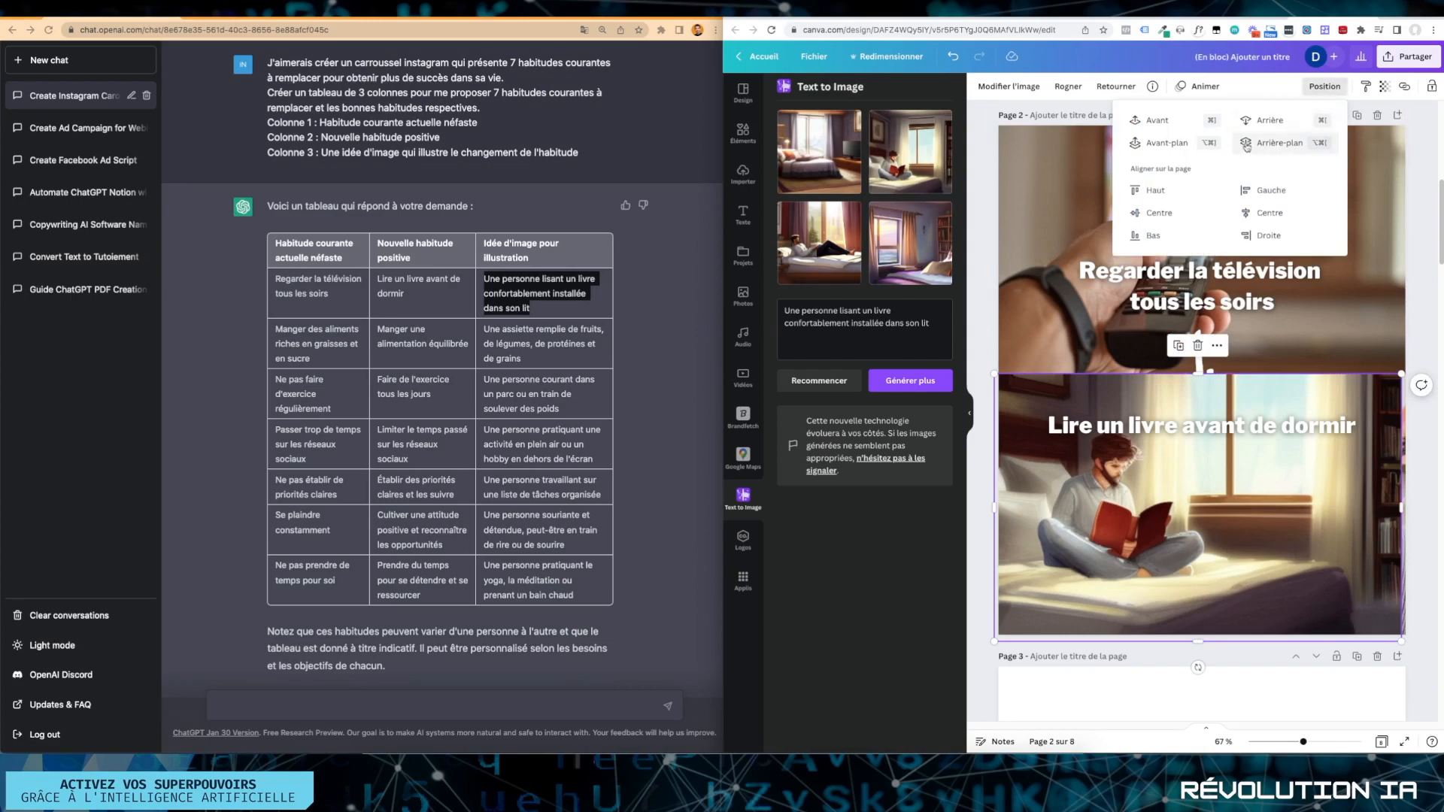
pyautogui.click(1255, 143)
pyautogui.press('Escape')
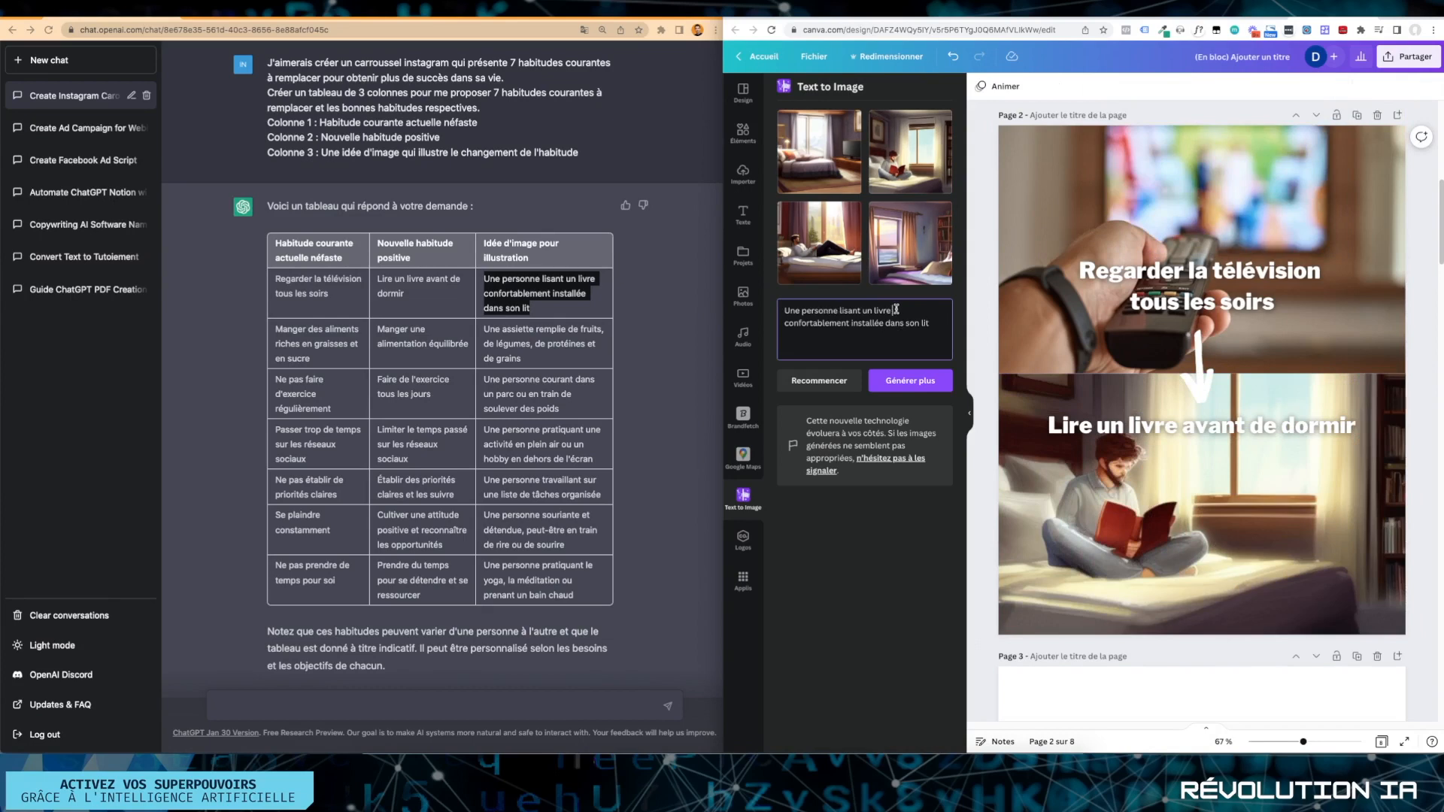
# Generate a new set of AI images from the same reading-in-bed prompt with "durant la nuit" added at its end.
pyautogui.click(934, 319)
pyautogui.write('durant la nuit')
pyautogui.click(820, 383)
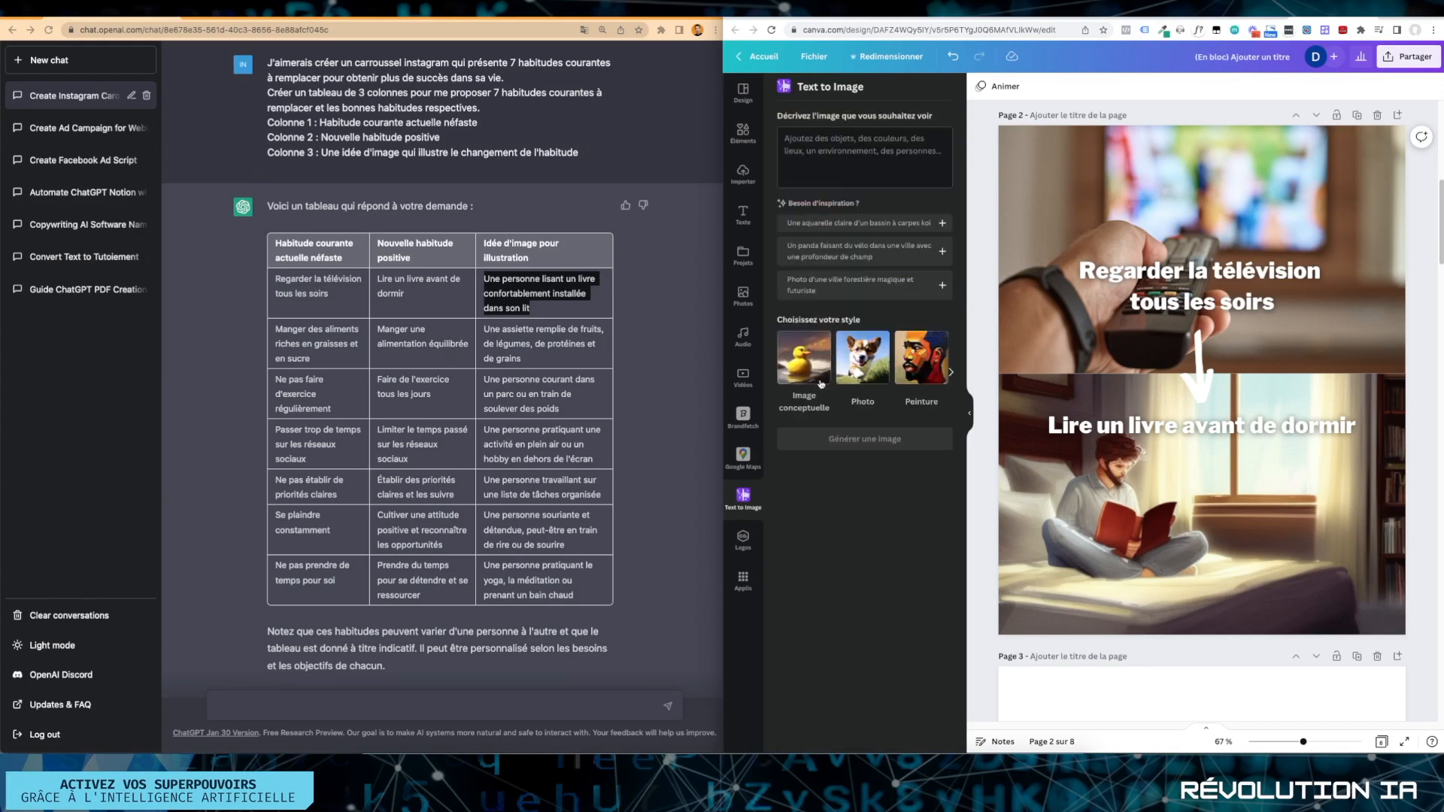
pyautogui.click(832, 135)
pyautogui.press('super+v')
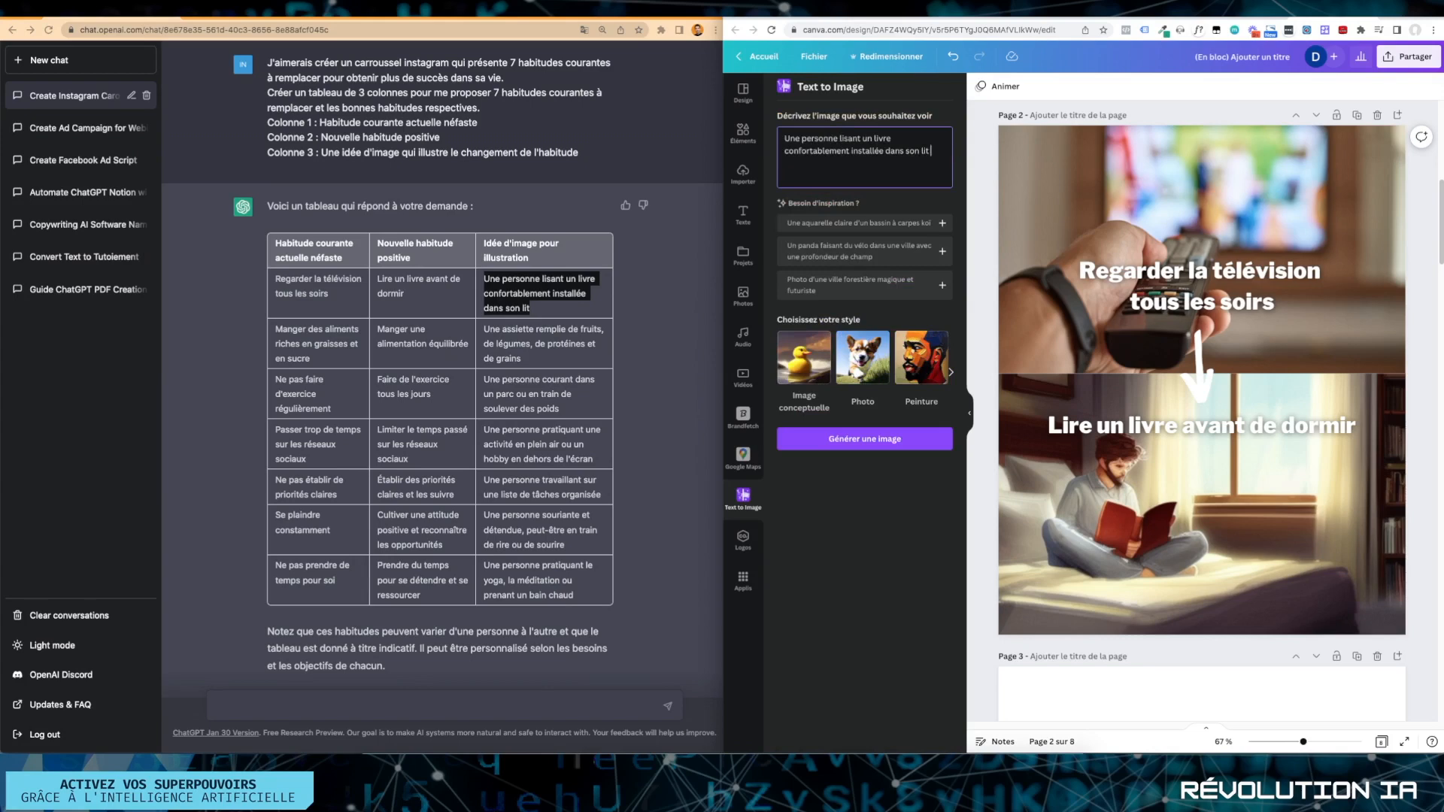
pyautogui.write('durant la nuit')
pyautogui.click(865, 440)
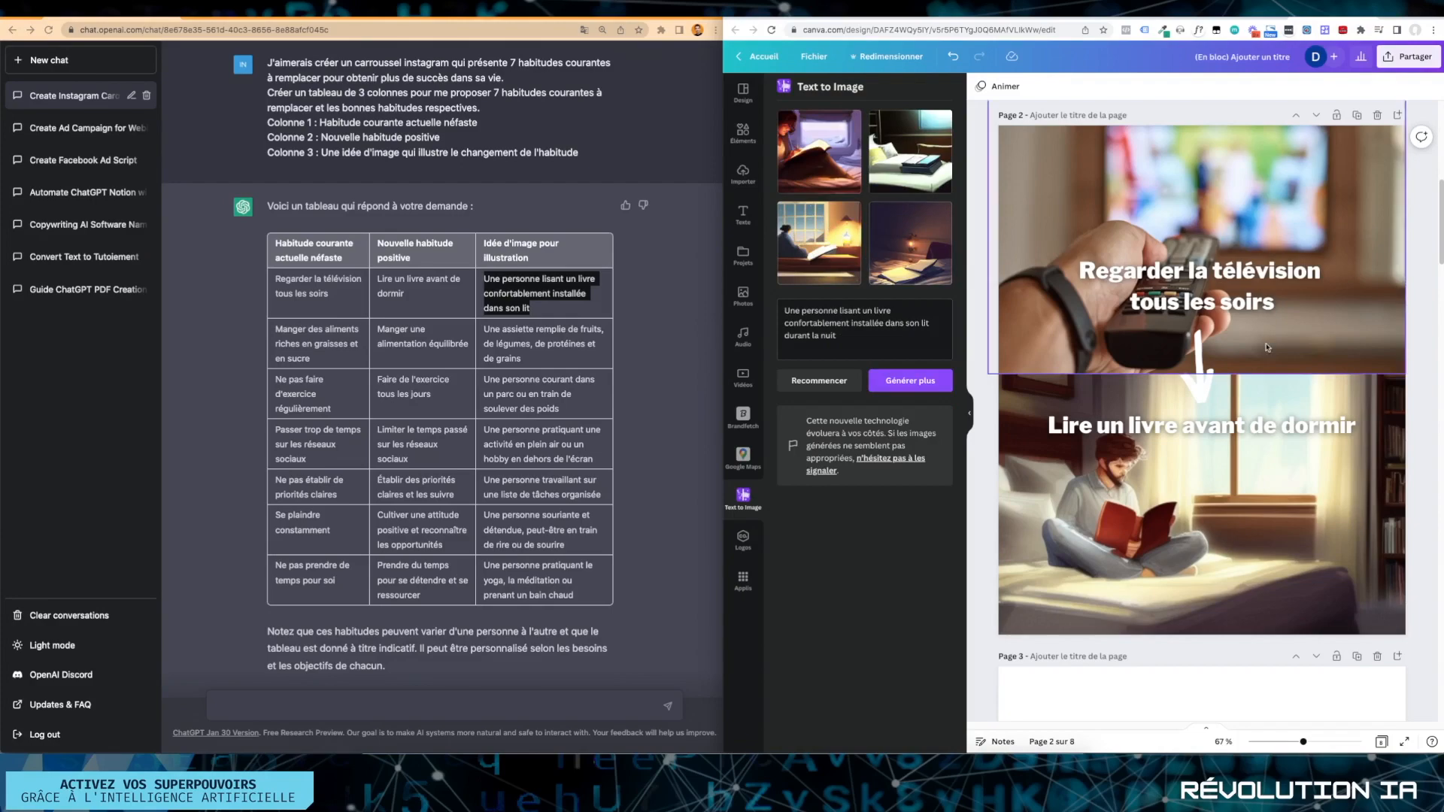
pyautogui.moveTo(1442, 213); pyautogui.dragTo(1441, 416)
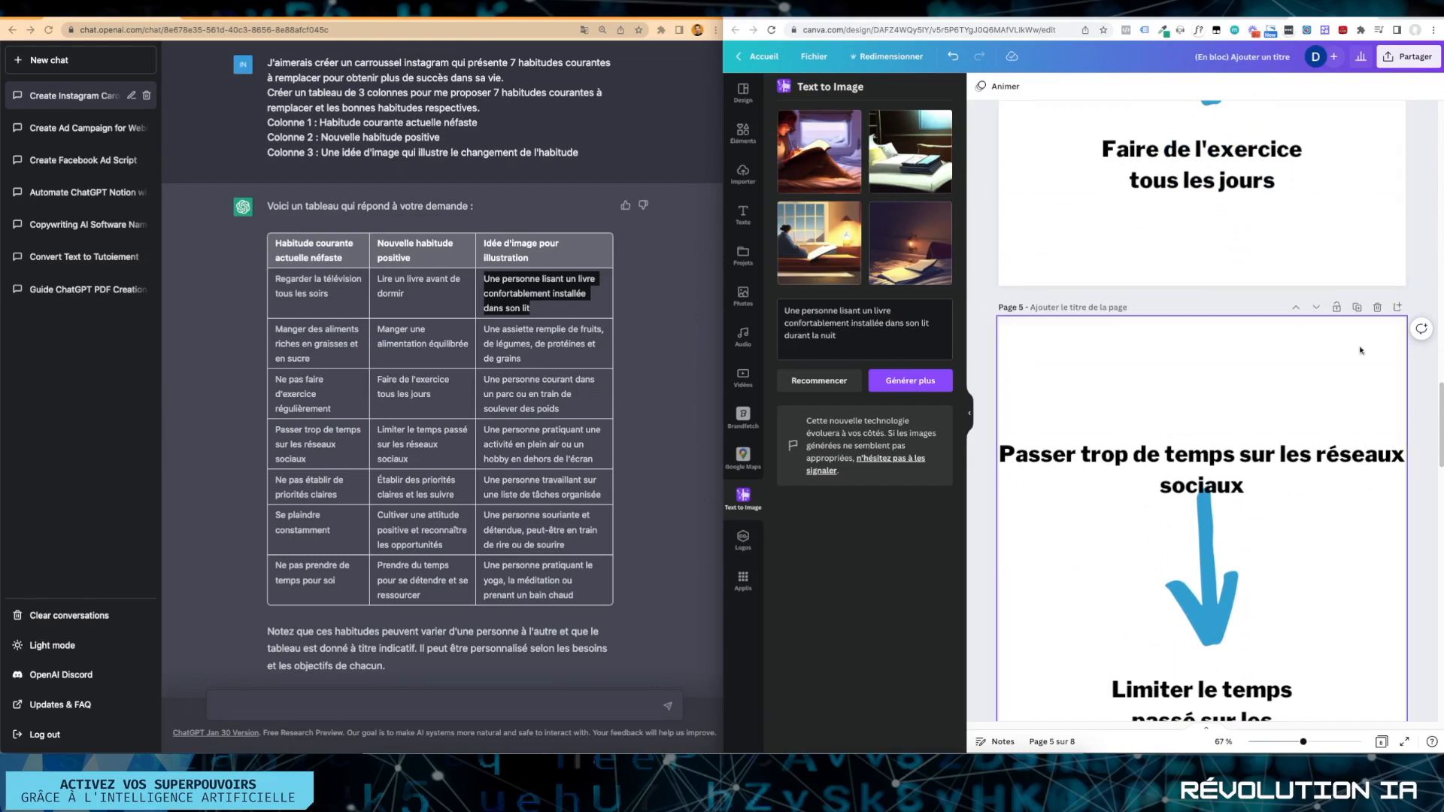
pyautogui.scroll(5, 1169, 242)
pyautogui.scroll(17, 1169, 242)
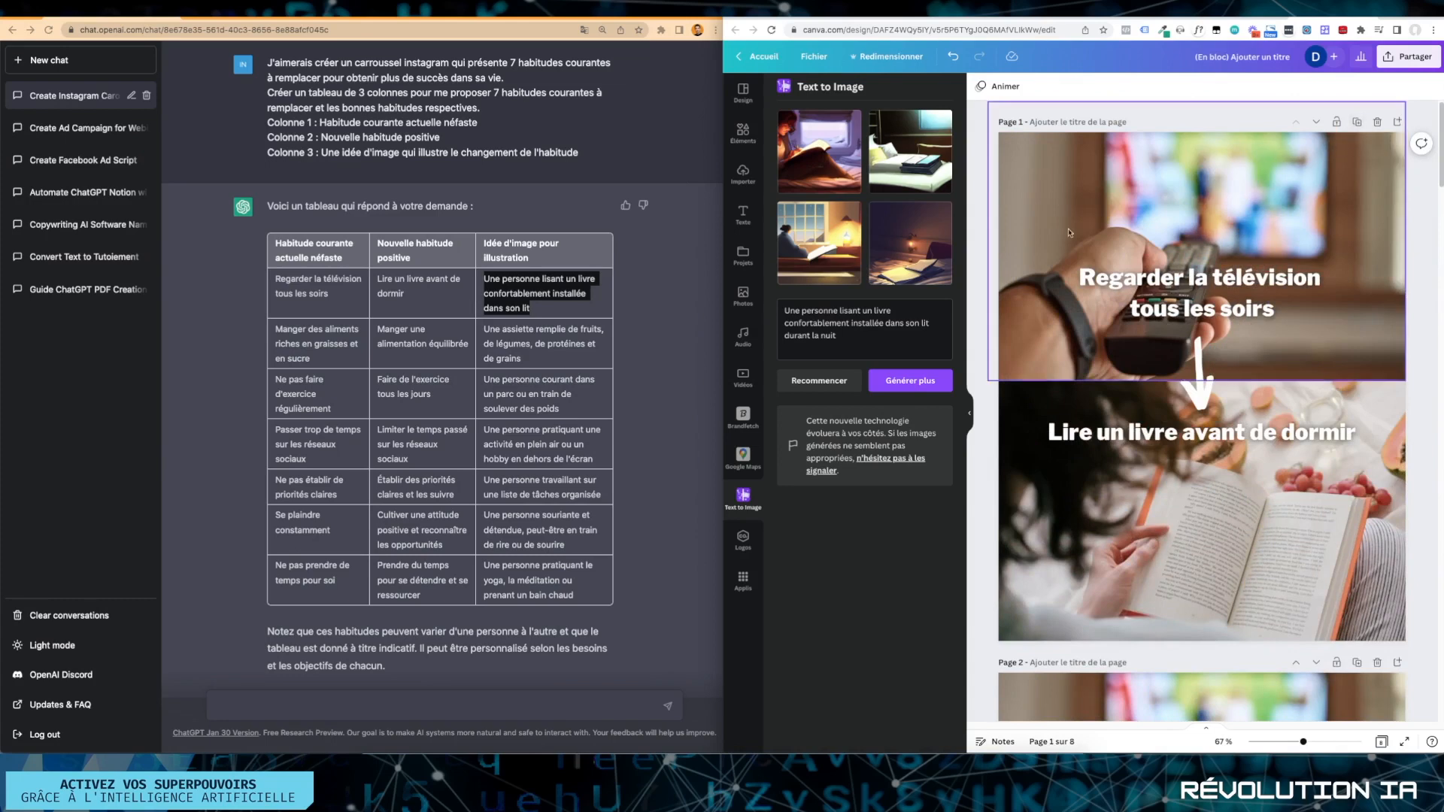
pyautogui.click(337, 317)
pyautogui.click(321, 303)
pyautogui.moveTo(292, 283); pyautogui.dragTo(473, 399)
pyautogui.click(478, 402)
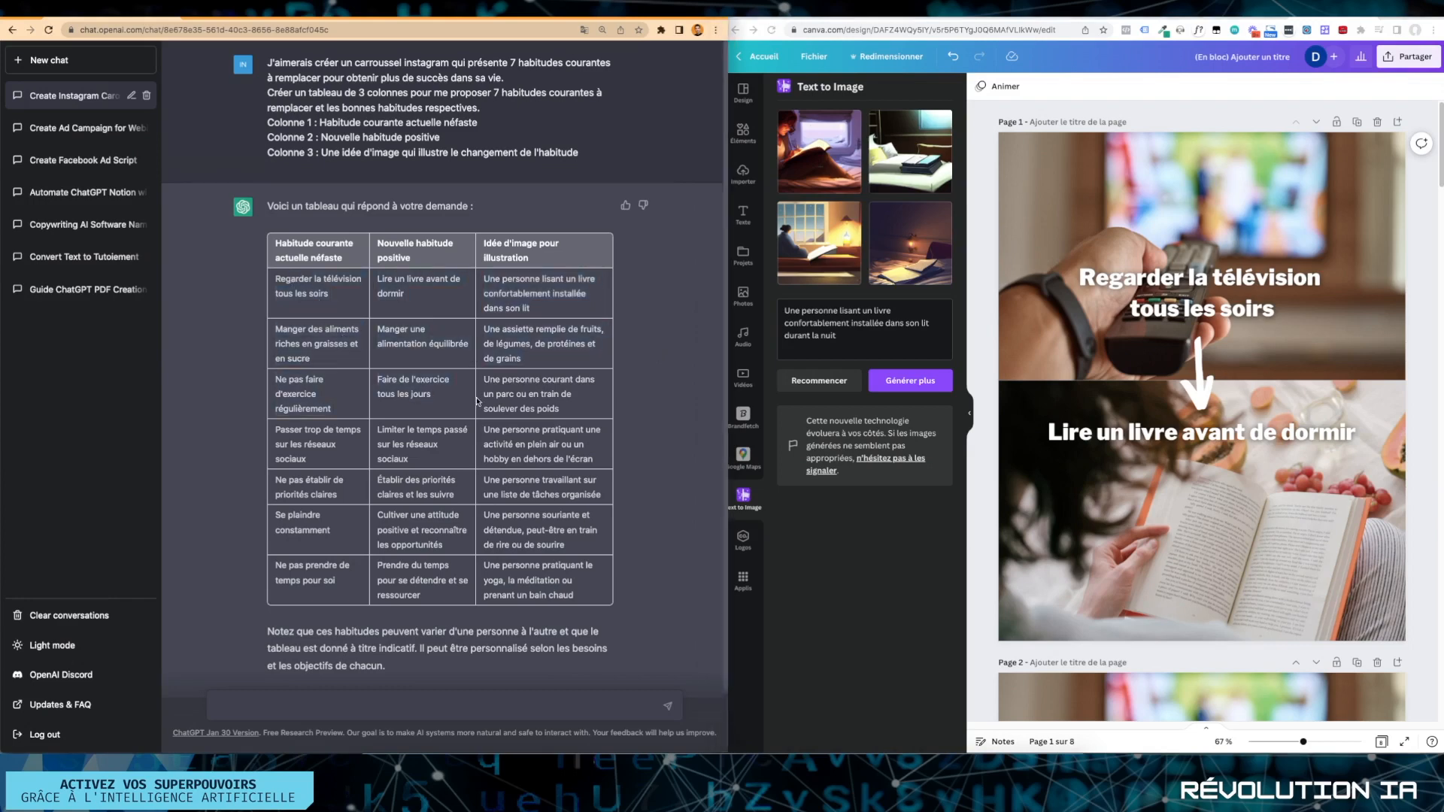